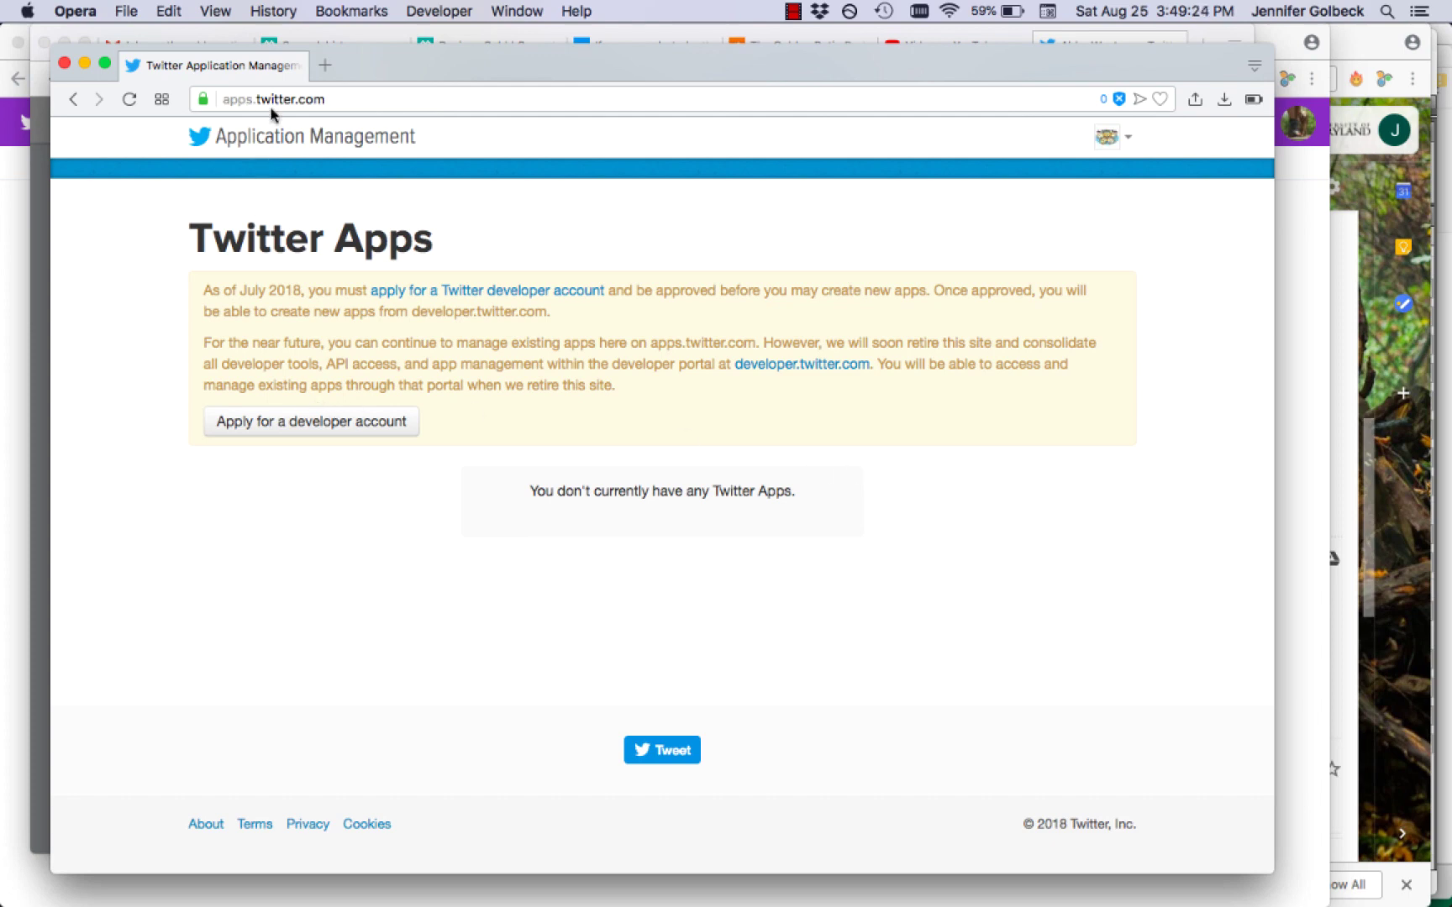
Start a developer account application and confirm the linked account on the profile step.
{"action": "left_click", "coordinate": [244, 430]}
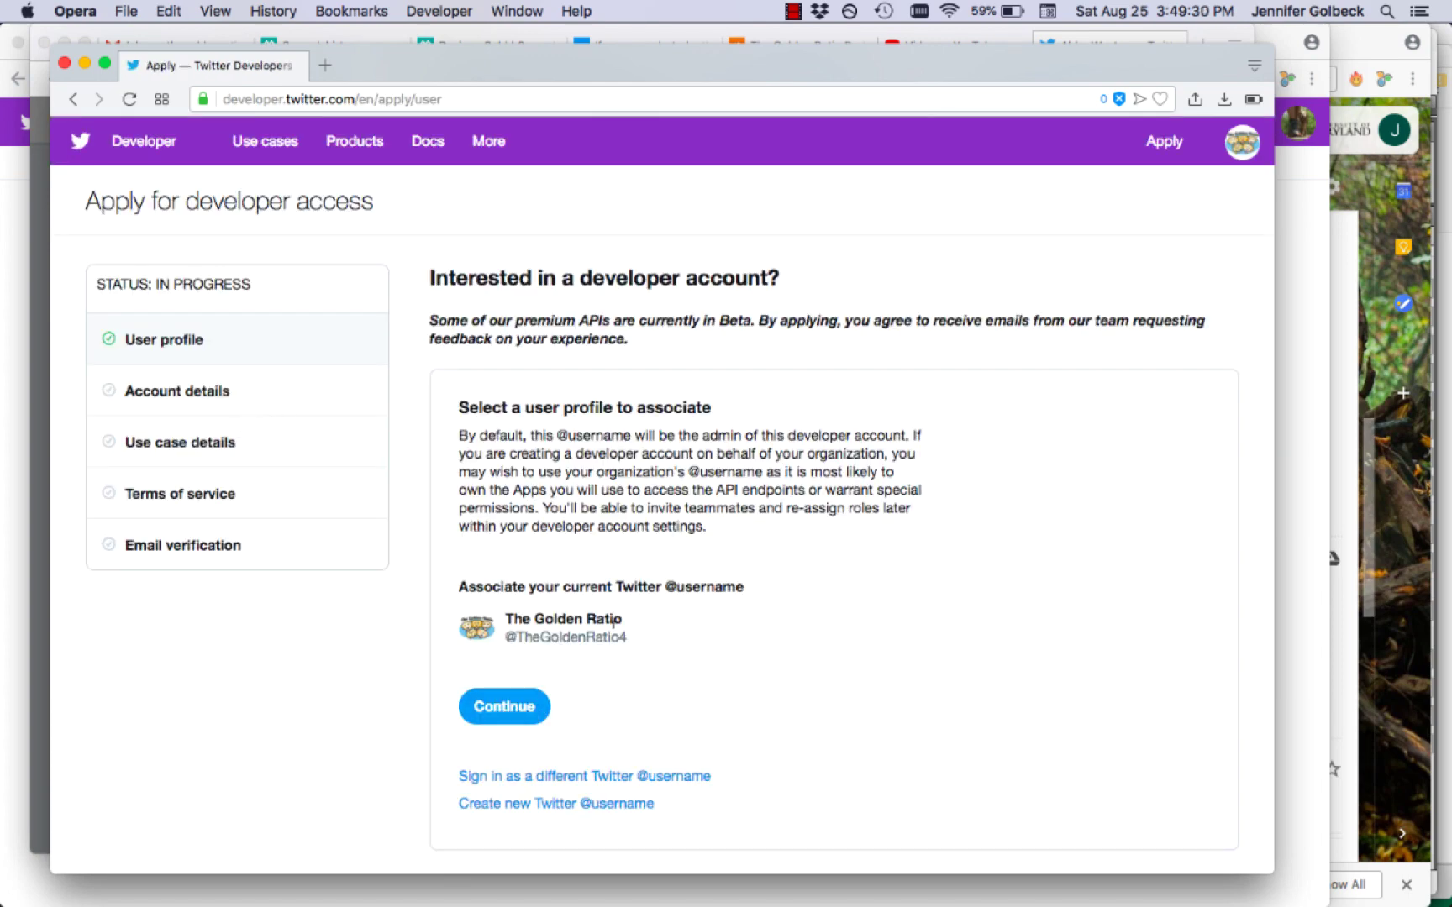
{"action": "left_click", "coordinate": [506, 708]}
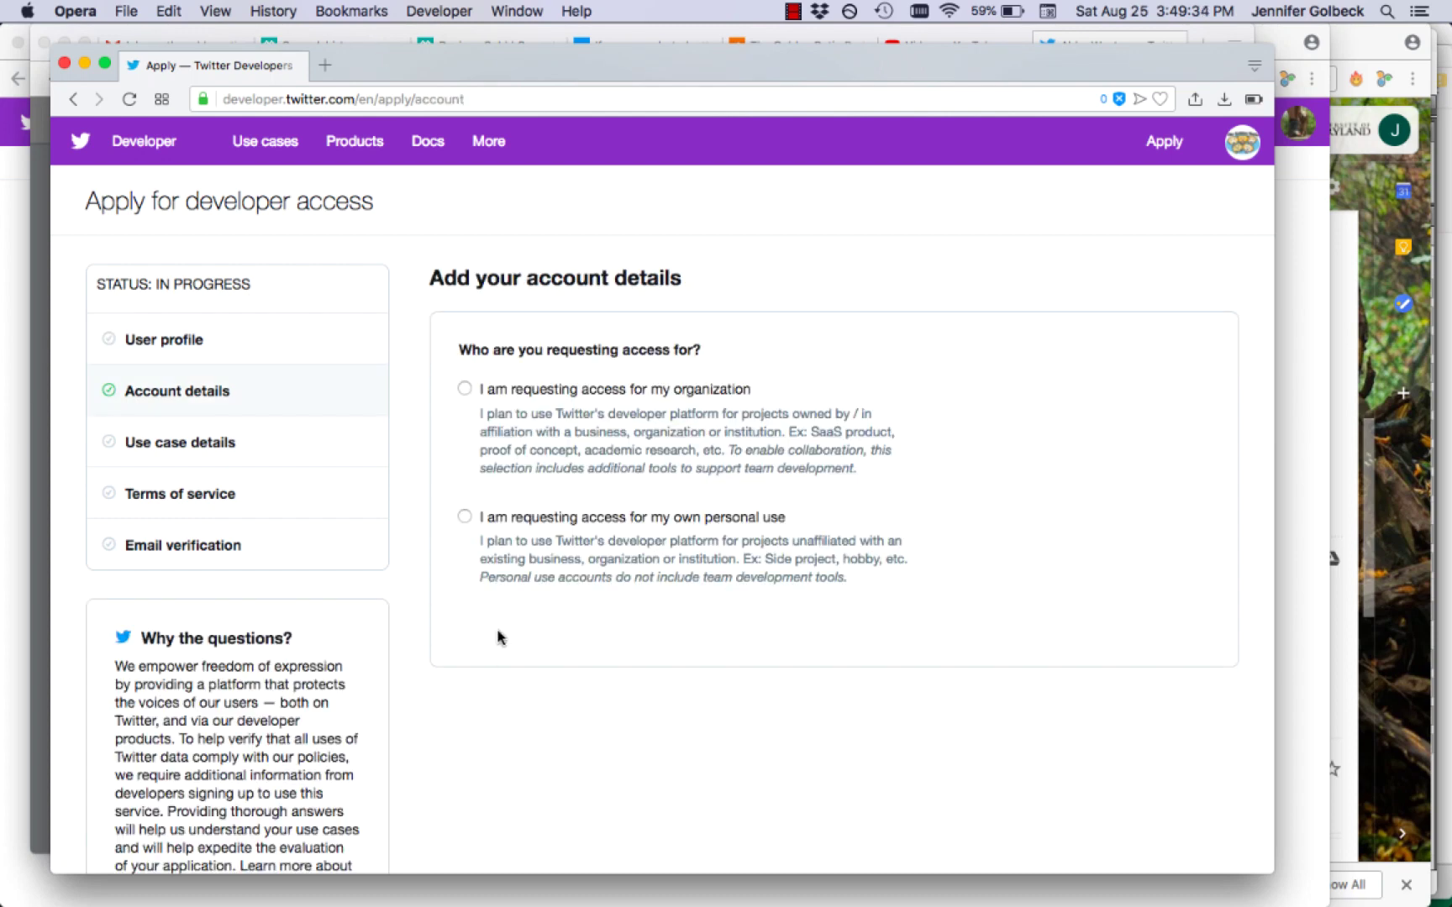
Request personal-use access named 'Test for Gephi' with country United States, then continue.
{"action": "left_click", "coordinate": [465, 518]}
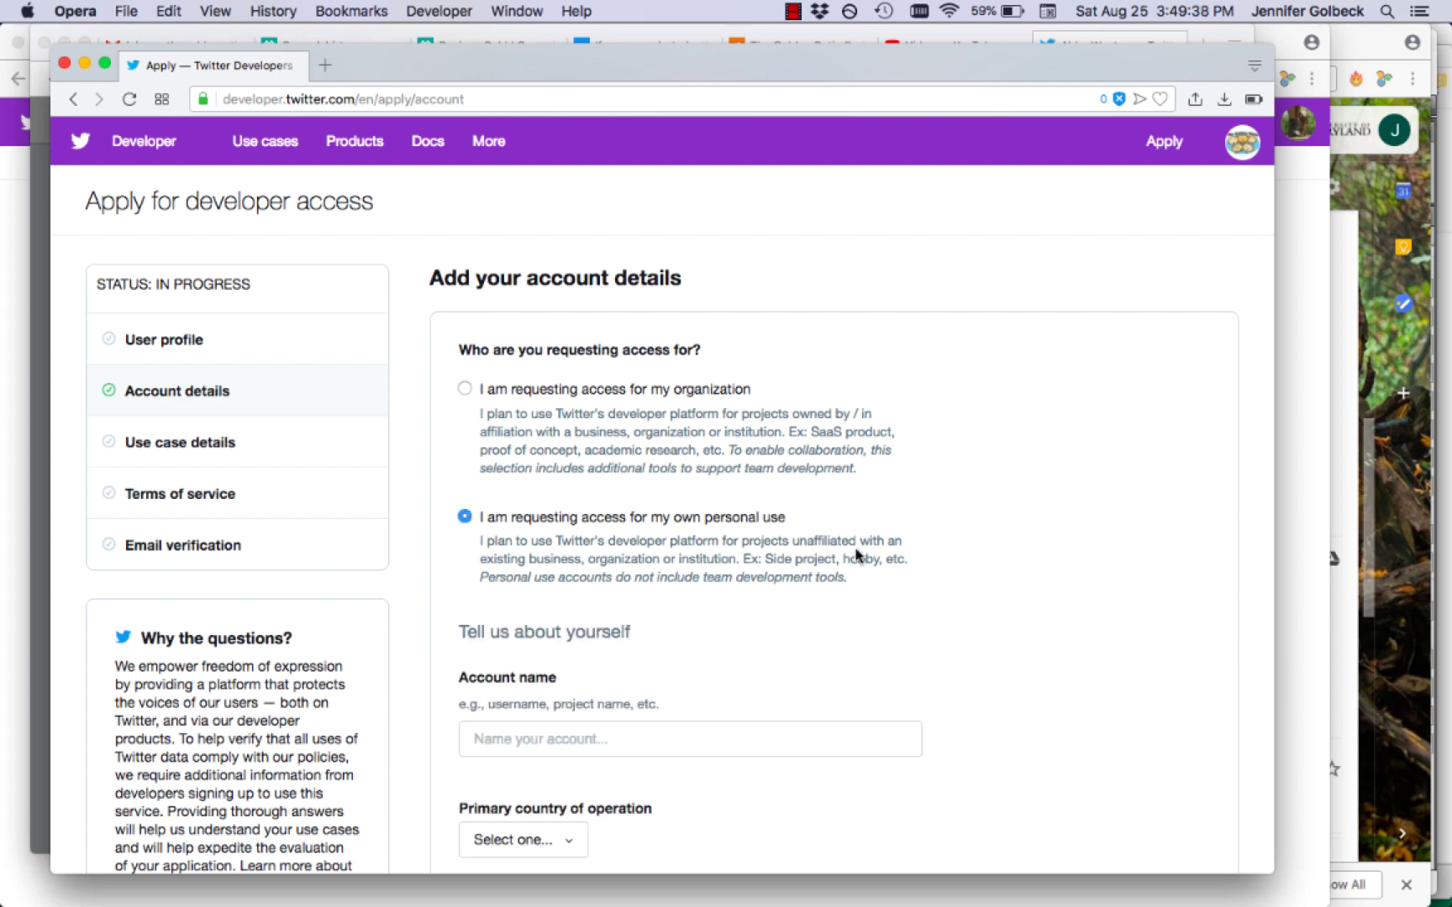
{"action": "scroll", "coordinate": [857, 554], "scroll_direction": "down", "scroll_amount": 5}
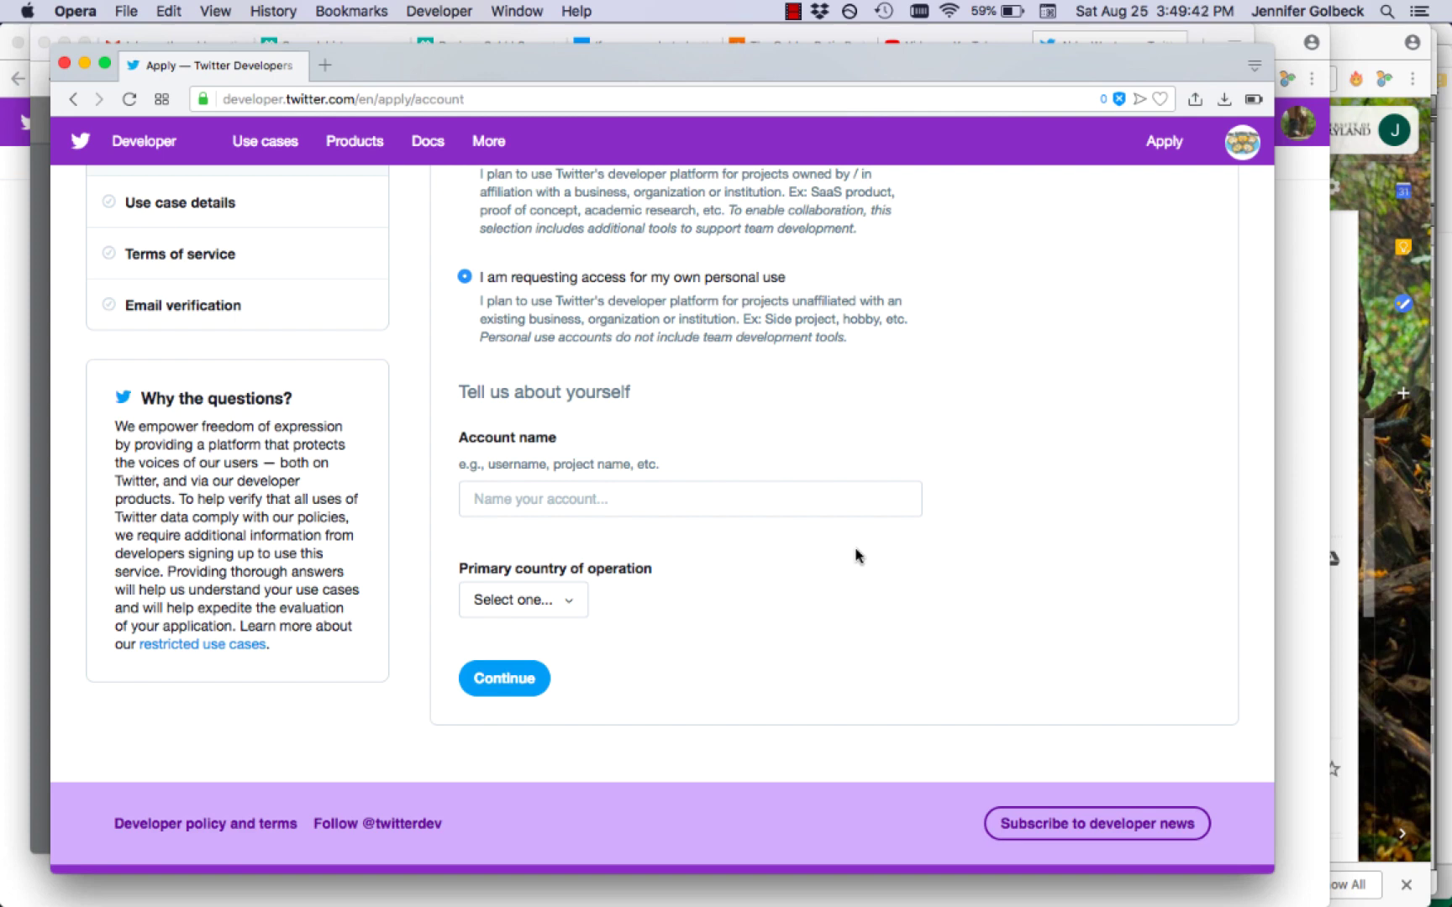
{"action": "left_click", "coordinate": [572, 498]}
{"action": "type", "text": "Test tor Gephi"}
{"action": "left_click", "coordinate": [559, 599]}
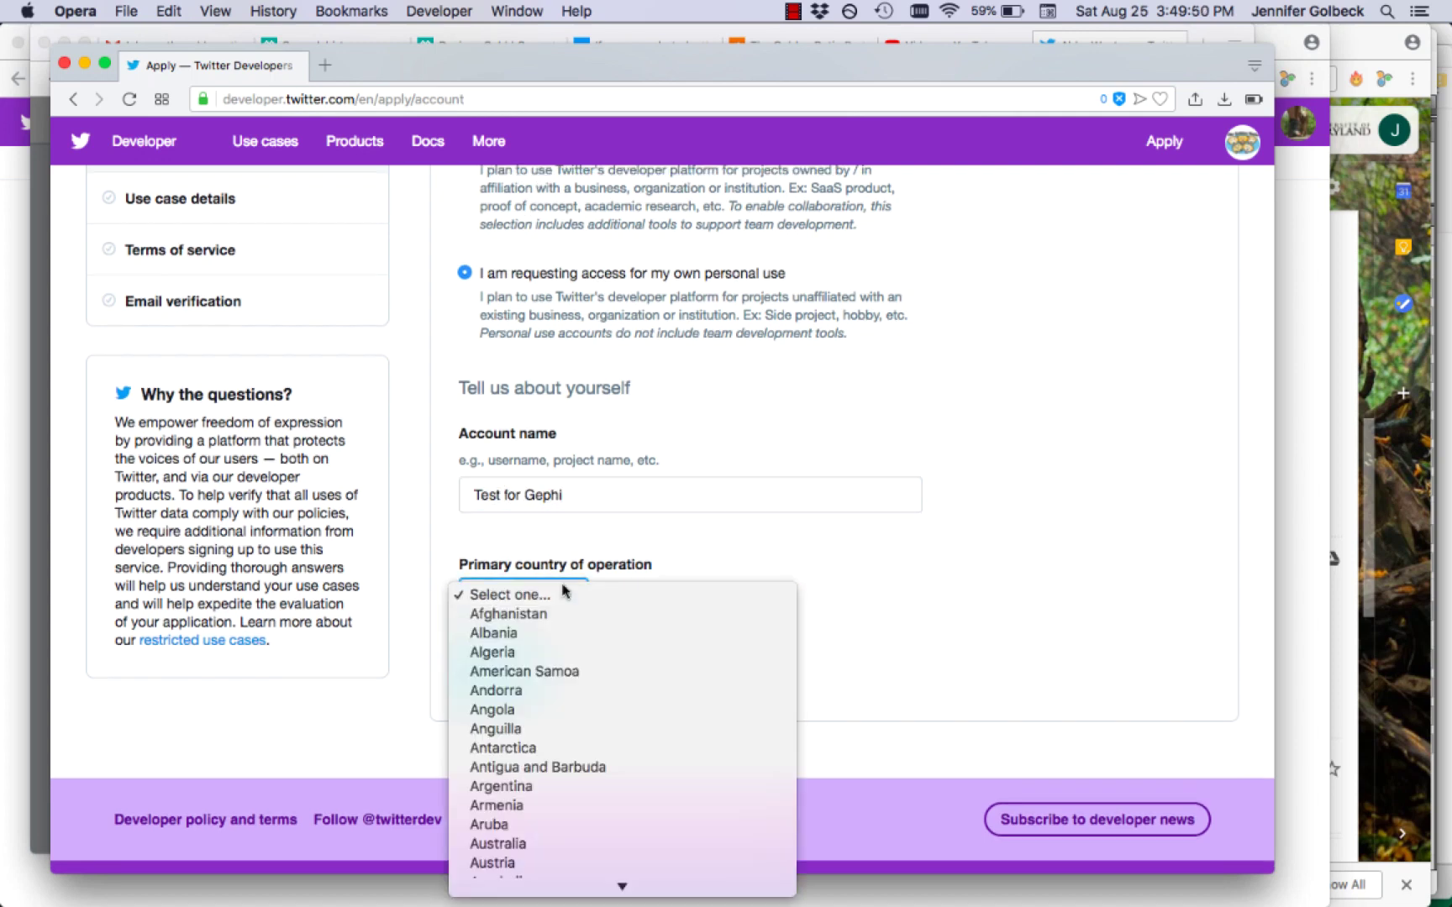
{"action": "type", "text": "un"}
{"action": "key", "text": "Down"}
{"action": "key", "text": "Down"}
{"action": "key", "text": "Return"}
{"action": "left_click", "coordinate": [523, 668]}
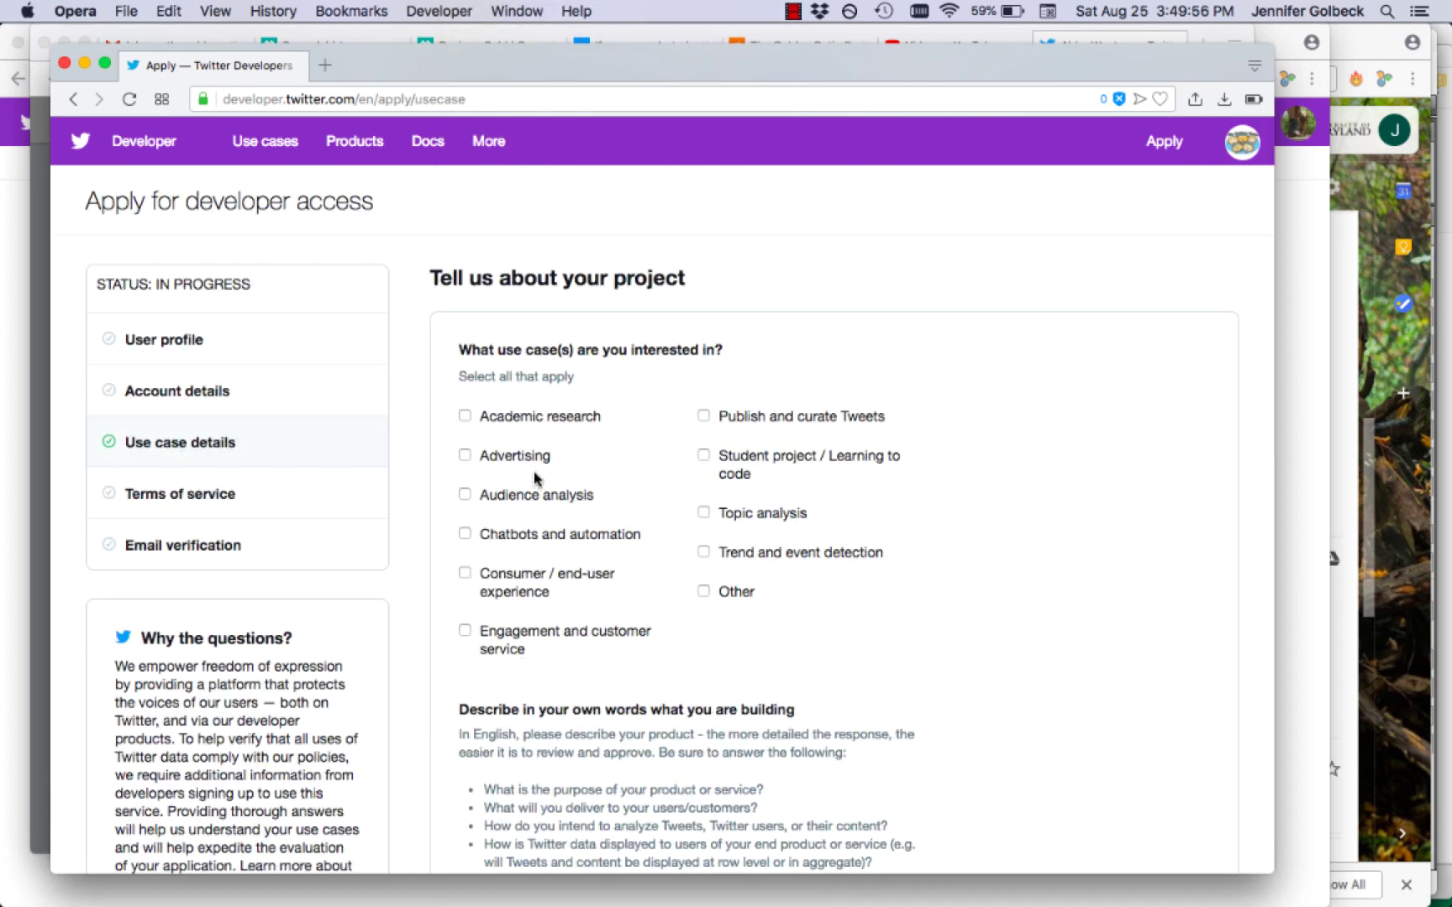
Mark the use case as Academic research and a student project.
{"action": "left_click", "coordinate": [465, 417]}
{"action": "left_click", "coordinate": [704, 456]}
{"action": "scroll", "coordinate": [979, 502], "scroll_direction": "down", "scroll_amount": 10}
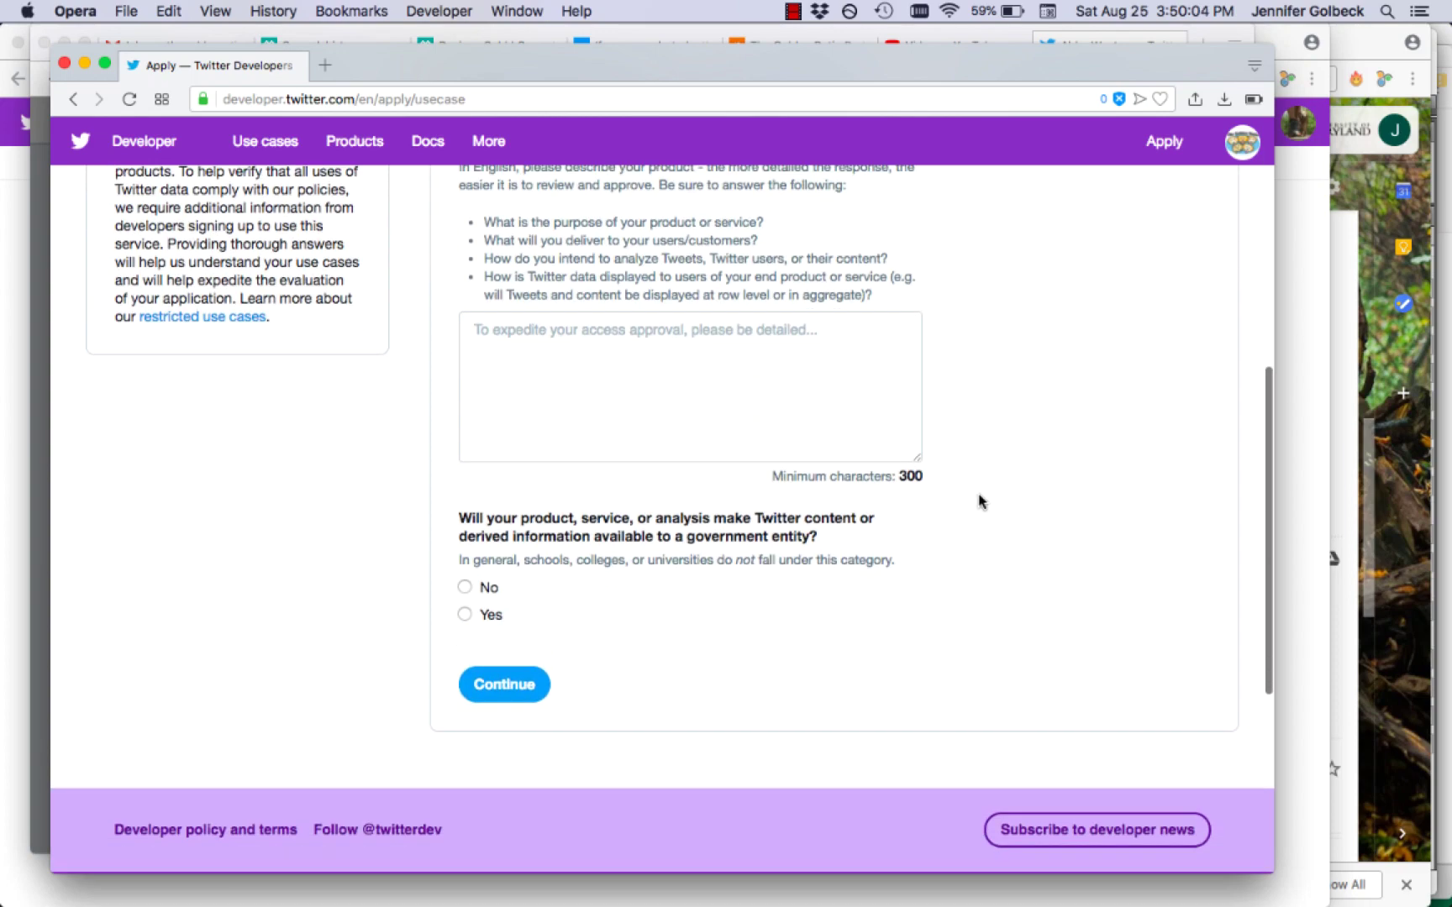
{"action": "scroll", "coordinate": [978, 501], "scroll_direction": "up", "scroll_amount": 2}
{"action": "scroll", "coordinate": [978, 502], "scroll_direction": "up", "scroll_amount": 1}
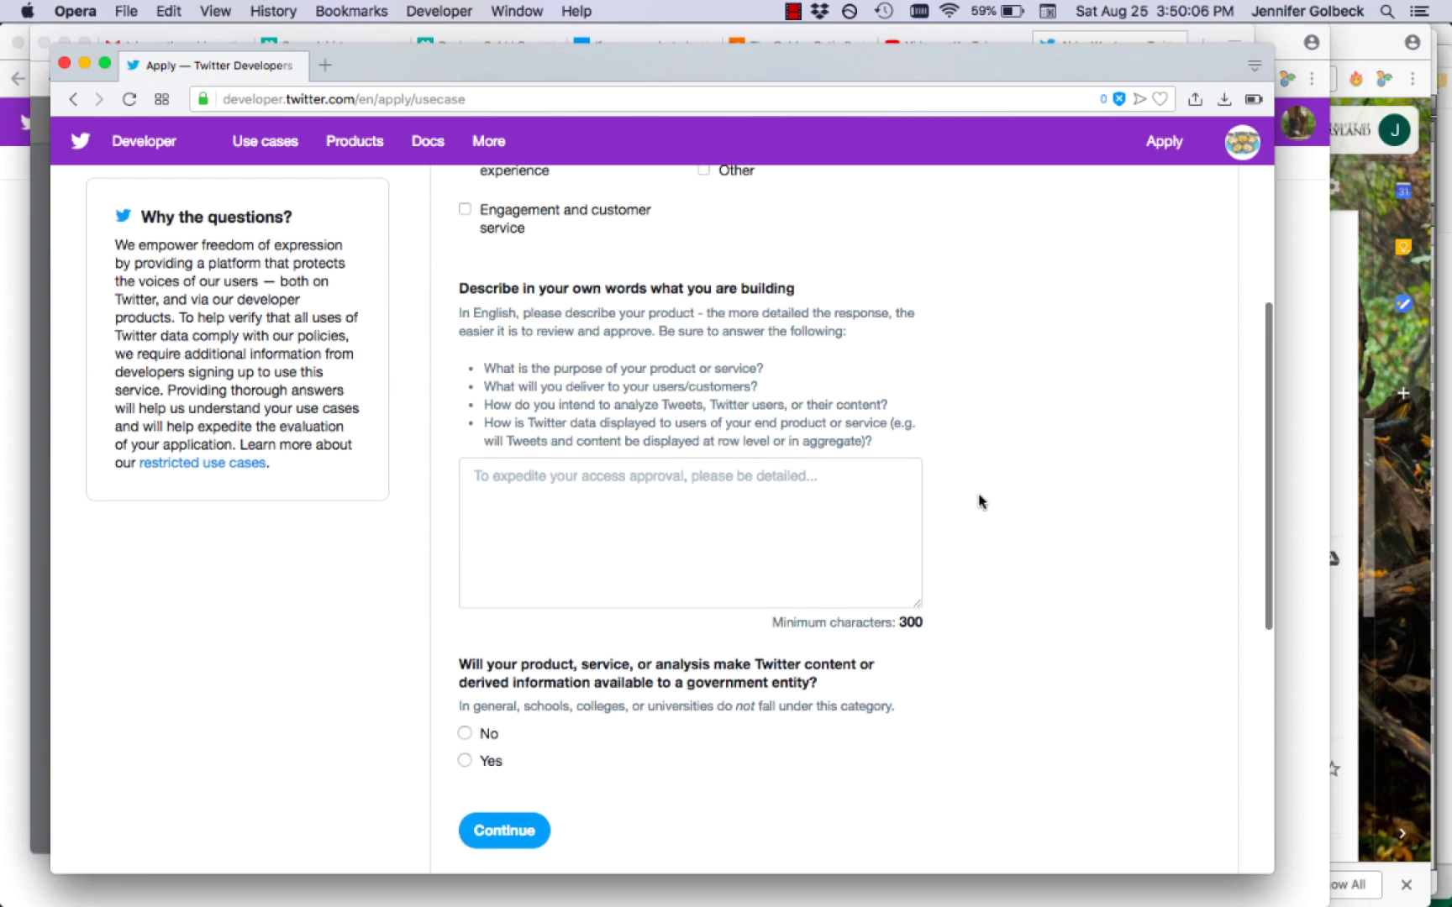
Describe the project as 'Analyzing streaming data in the gephi importer', answer No to government use, and continue.
{"action": "left_click", "coordinate": [707, 504]}
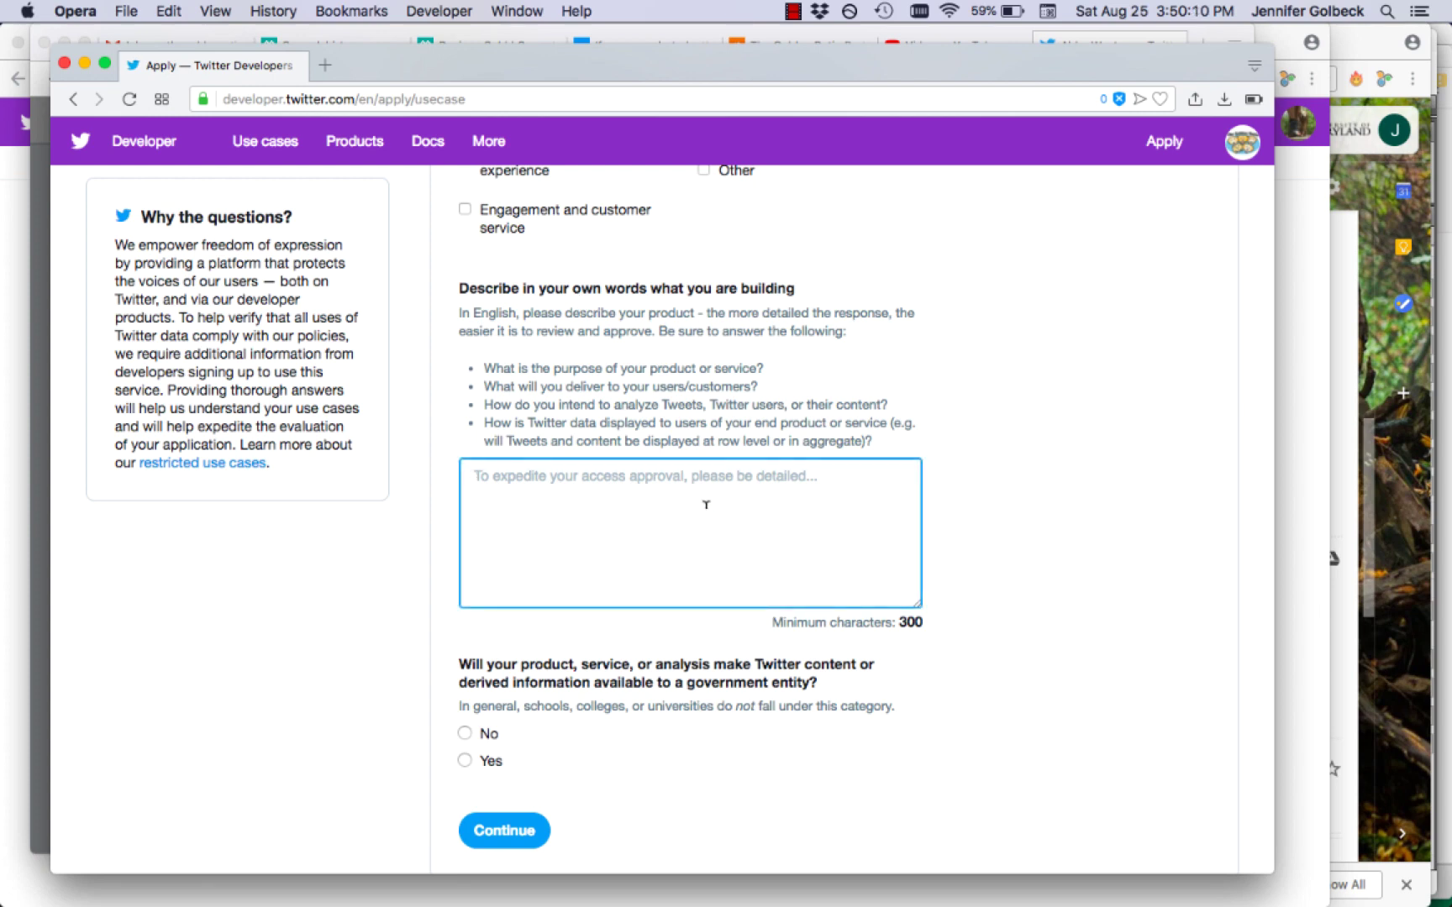
{"action": "type", "text": "Analyiz"}
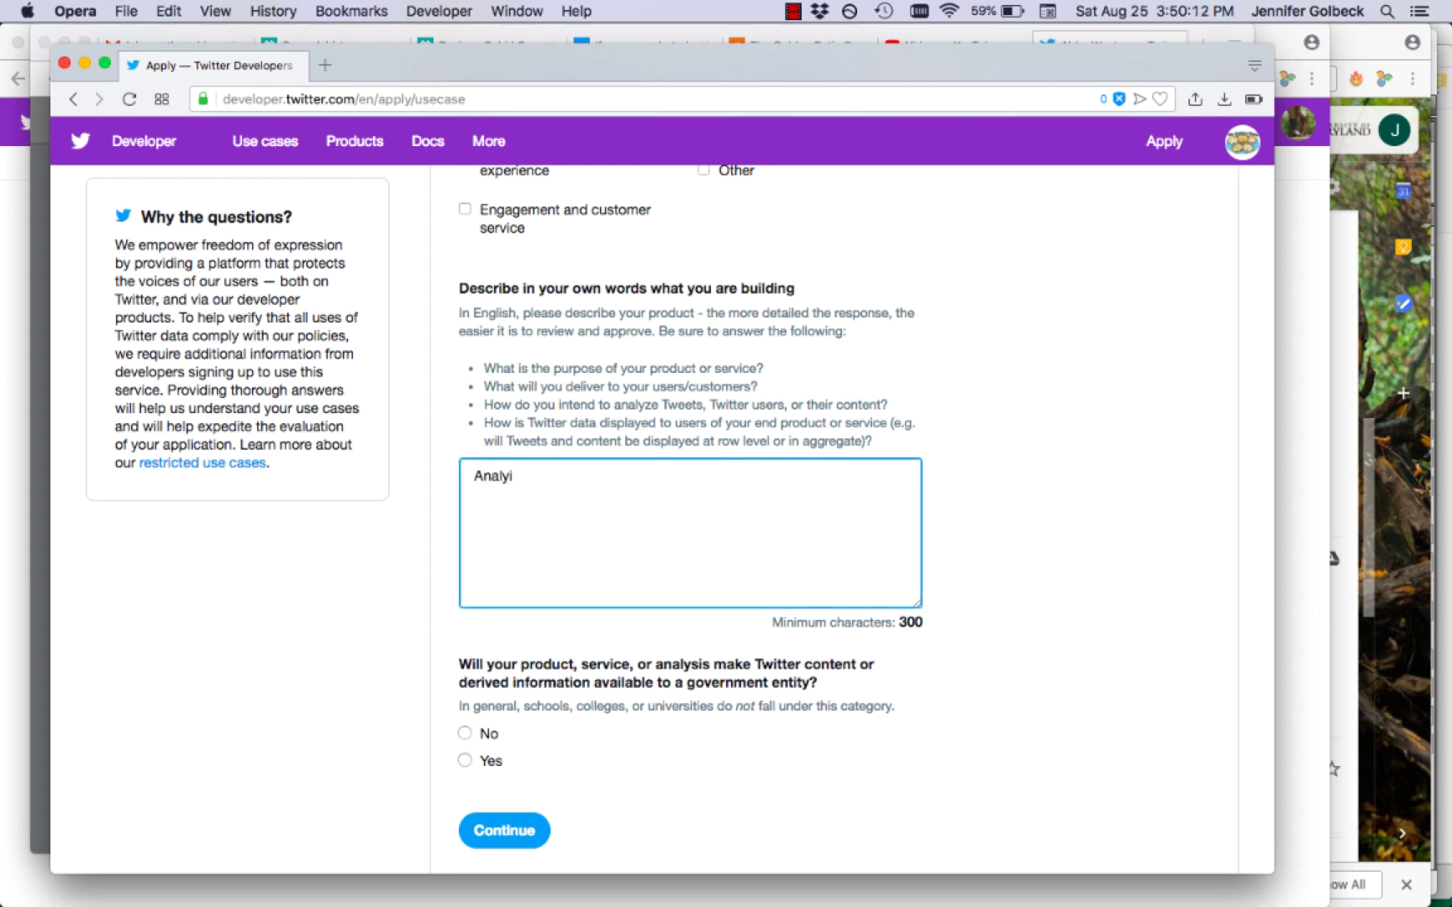
{"action": "key", "text": "BackSpace"}
{"action": "type", "text": "zing streaming data in the gephi"}
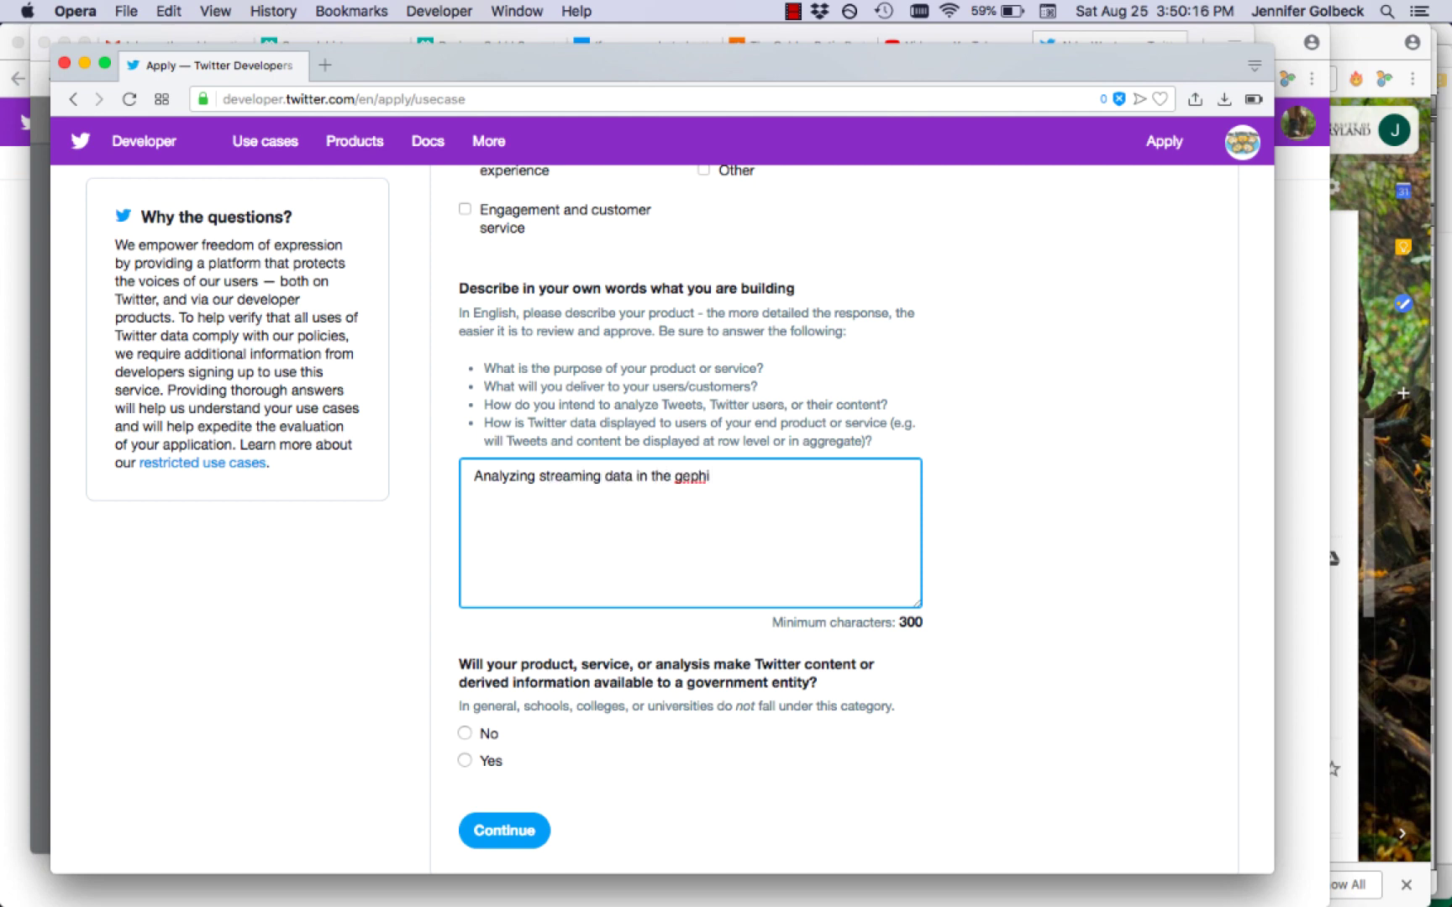
{"action": "type", "text": " importer"}
{"action": "left_click", "coordinate": [464, 734]}
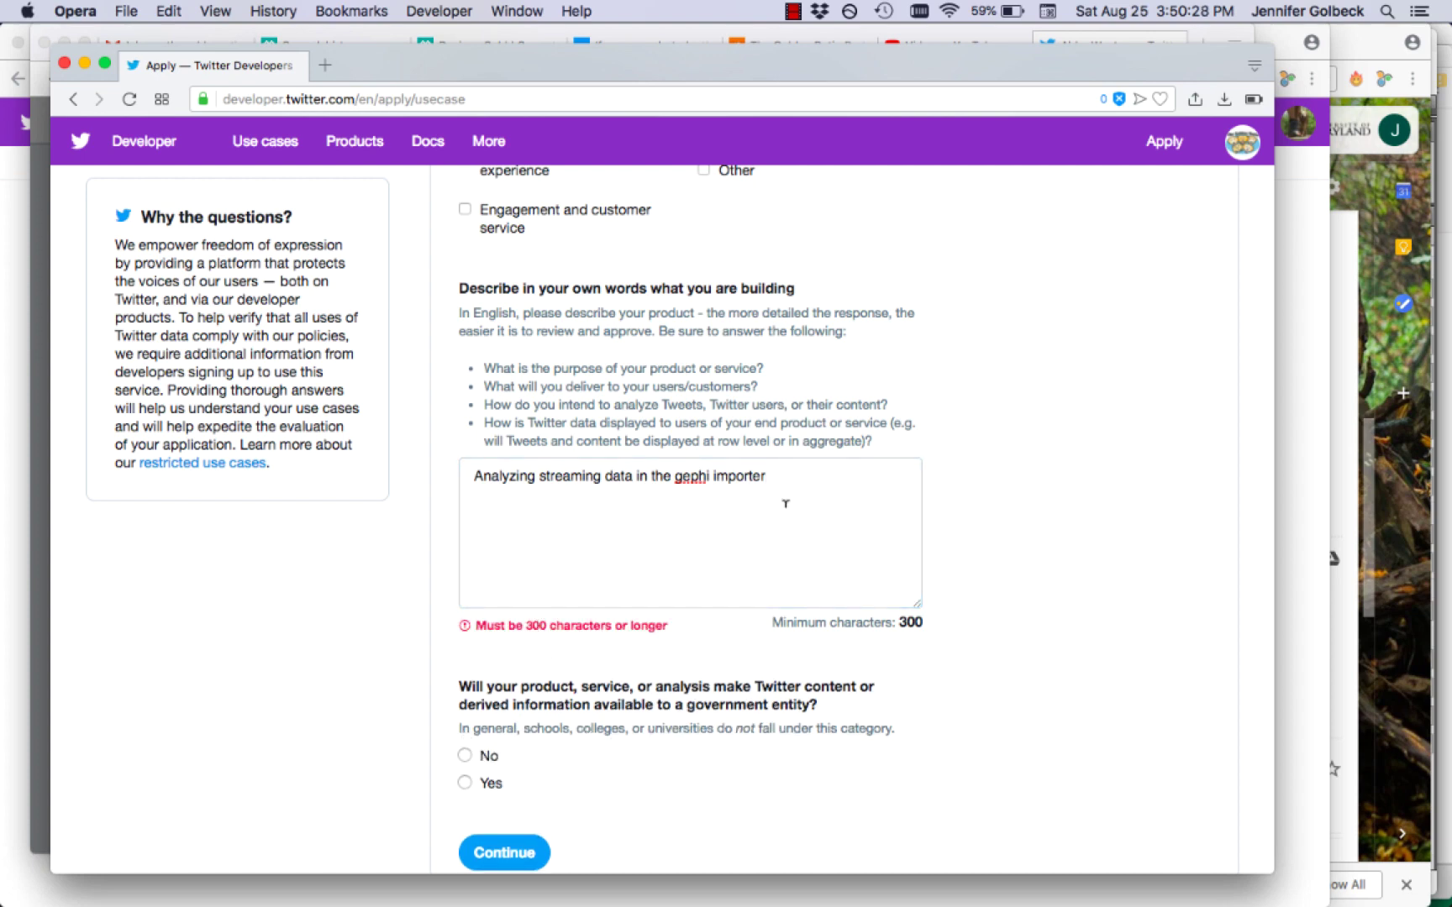
{"action": "left_click", "coordinate": [793, 472]}
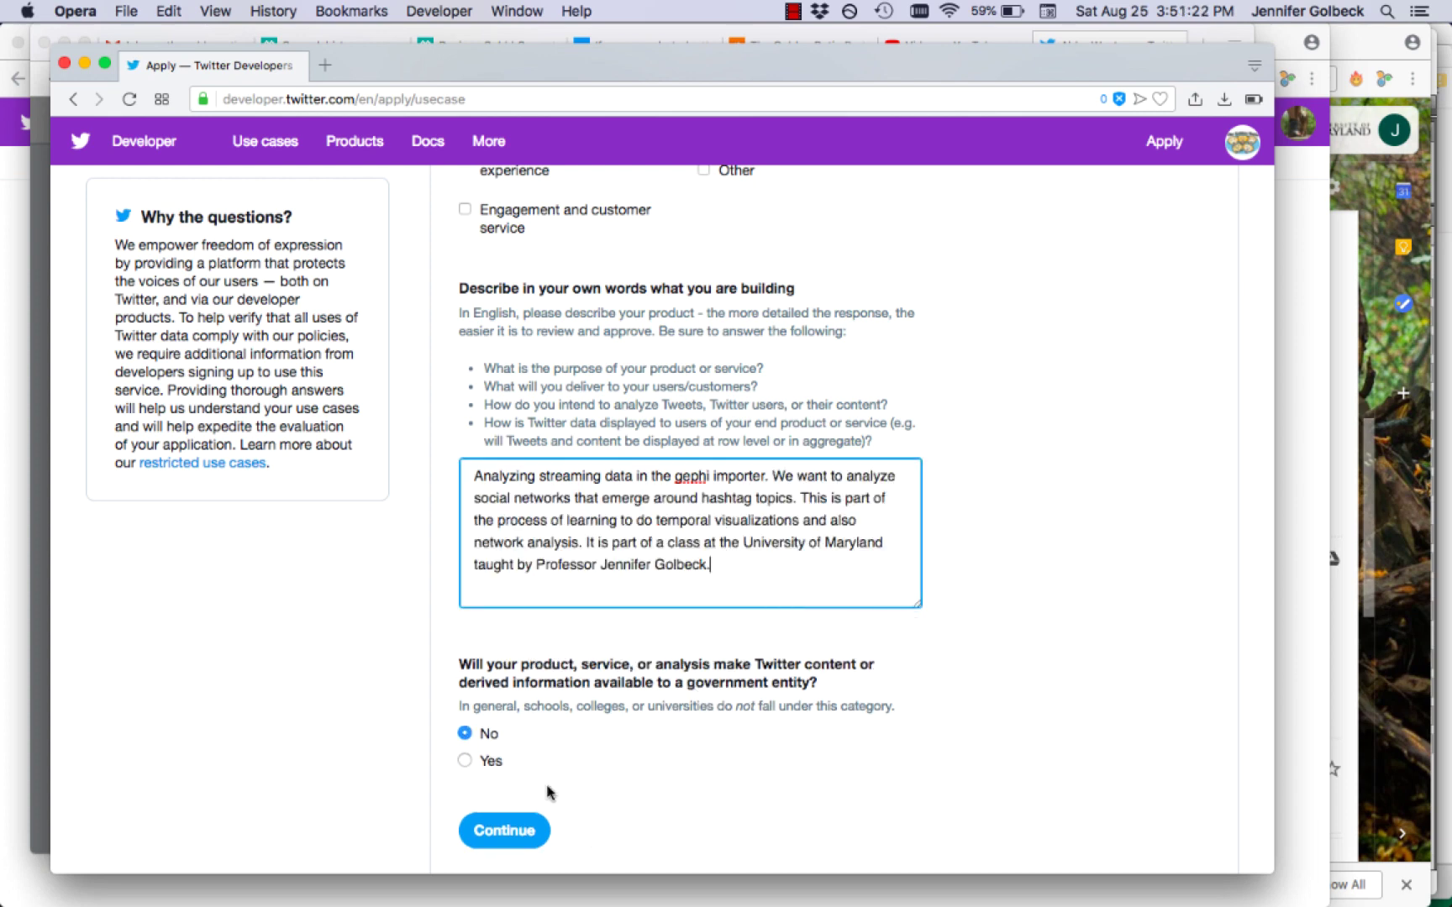
{"action": "left_click", "coordinate": [502, 832]}
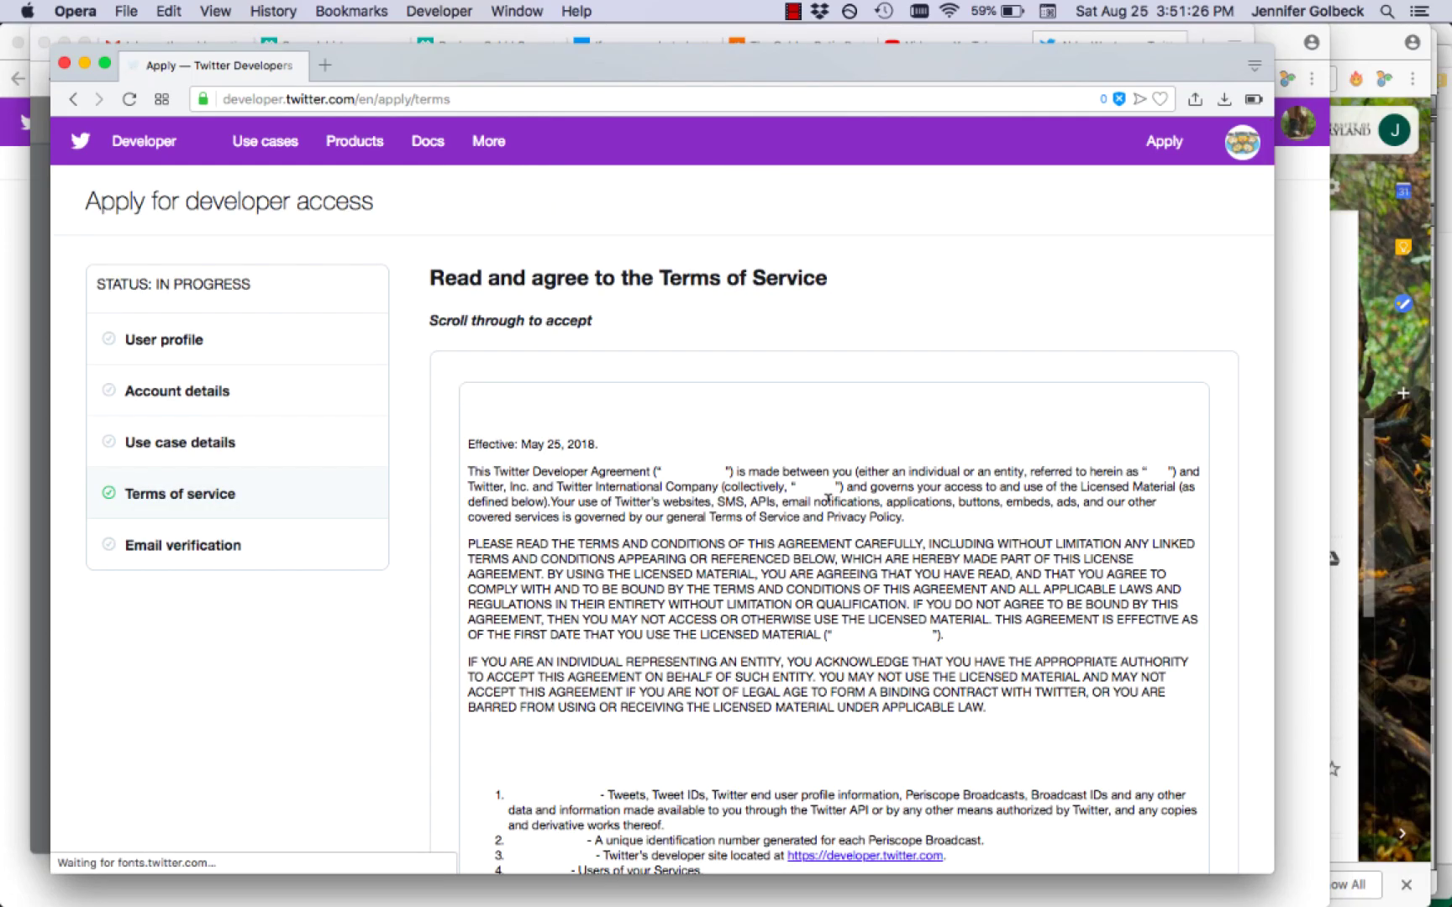
Read through the Terms of Service, agree to the developer agreement, and submit the application.
{"action": "scroll", "coordinate": [828, 500], "scroll_direction": "down", "scroll_amount": 20}
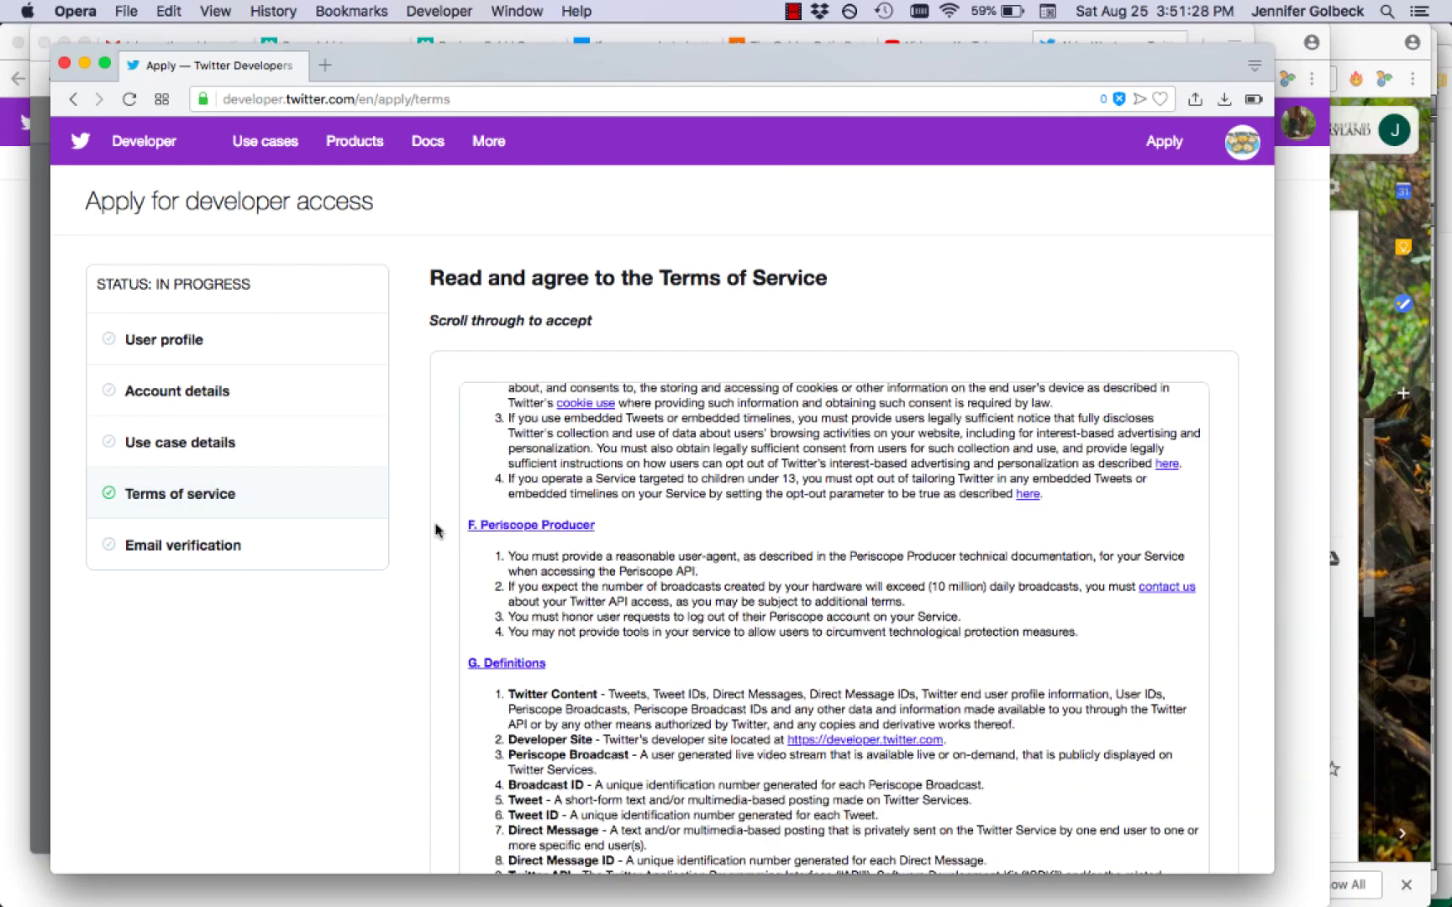
{"action": "scroll", "coordinate": [428, 561], "scroll_direction": "down", "scroll_amount": 10}
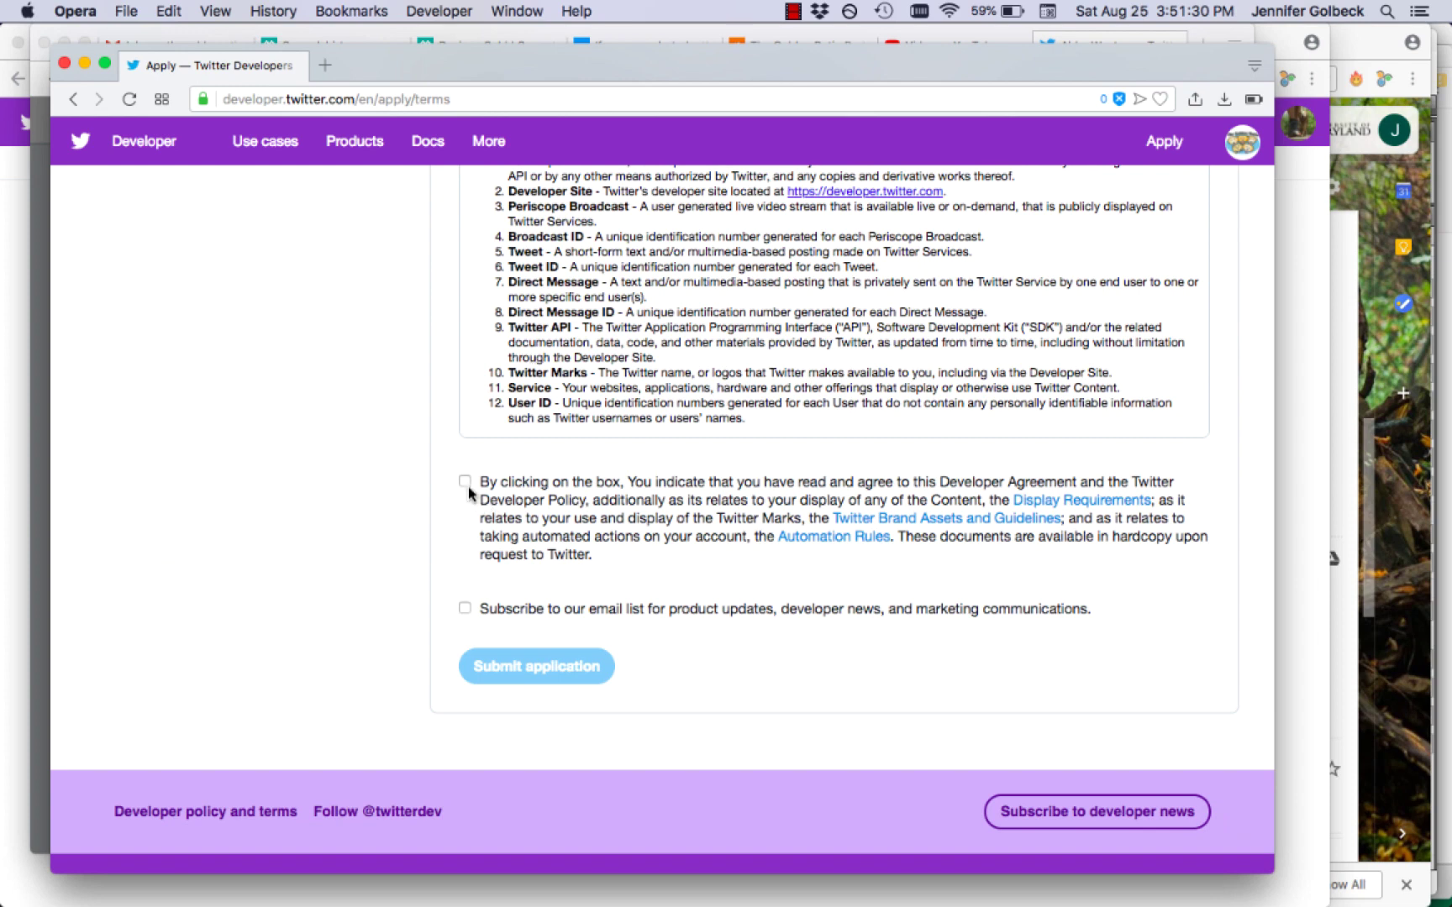
{"action": "left_click", "coordinate": [464, 482]}
{"action": "left_click", "coordinate": [565, 670]}
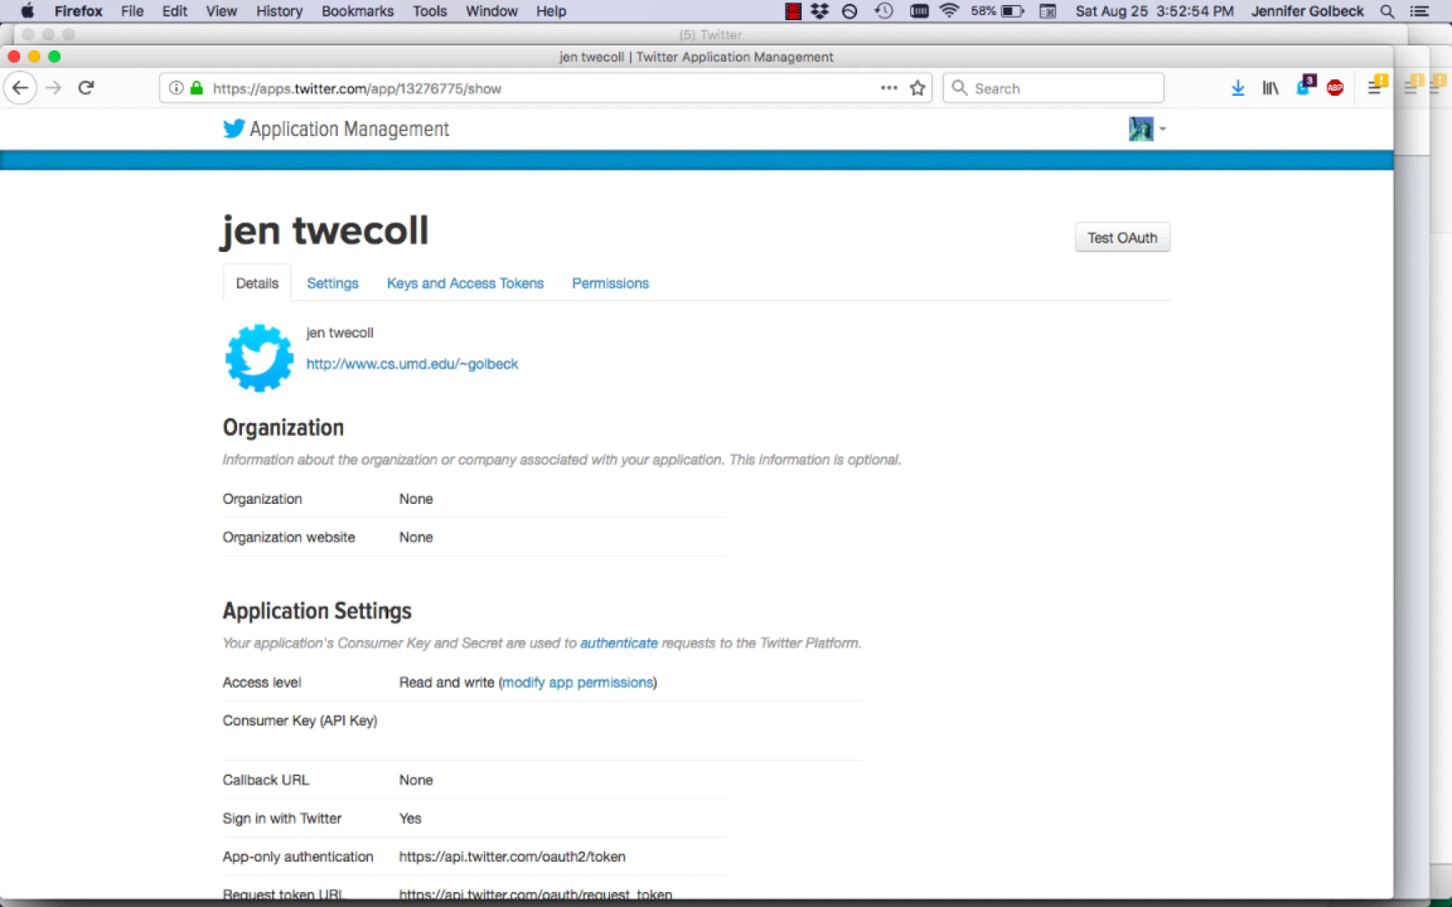
Show the app's Keys and Access Tokens page and review the access token section.
{"action": "left_click", "coordinate": [466, 286]}
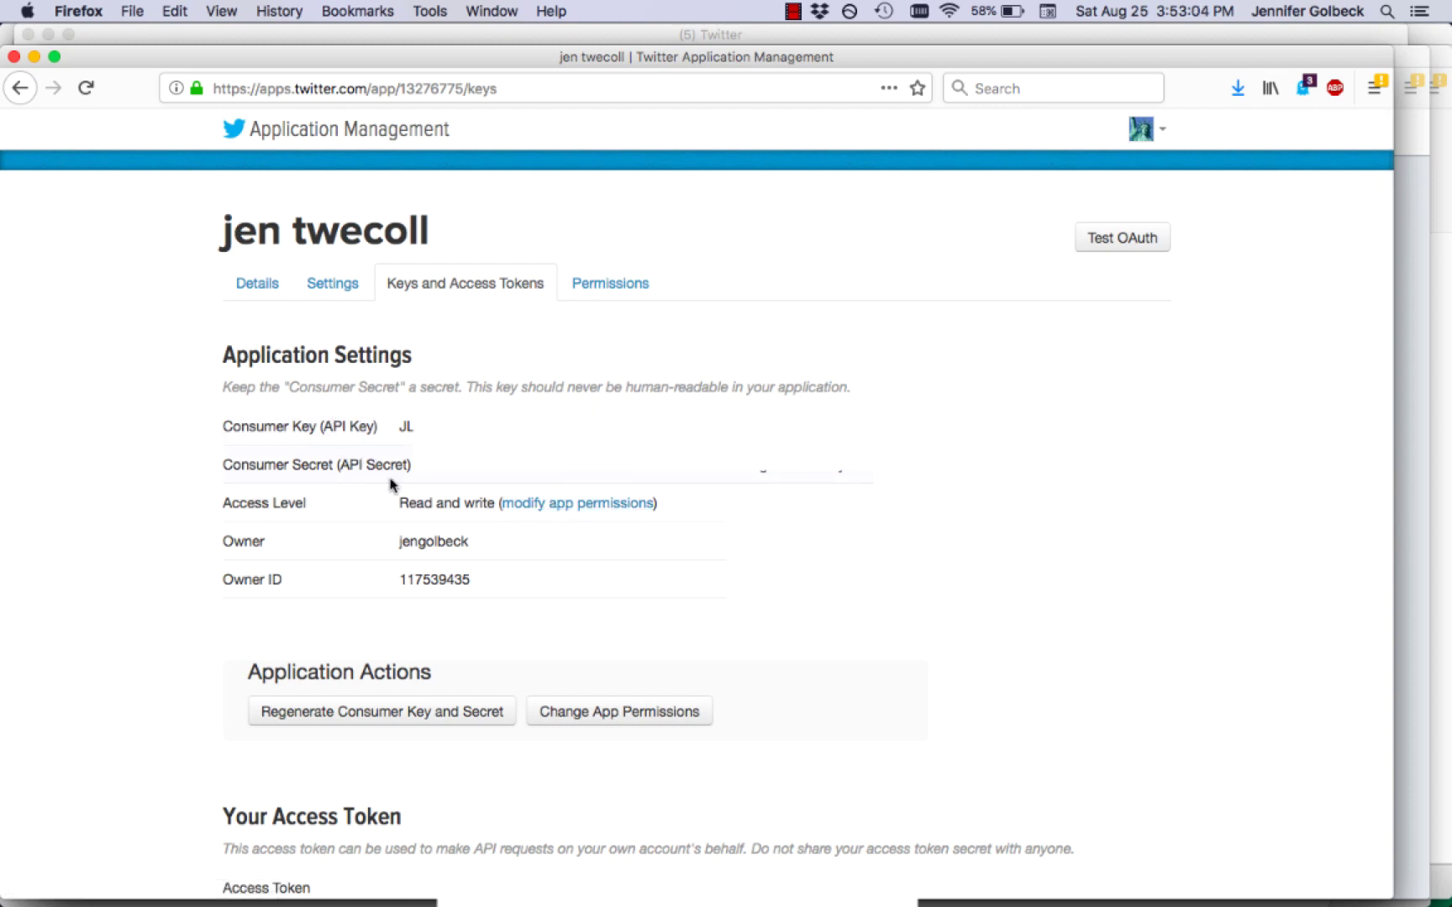
{"action": "scroll", "coordinate": [400, 494], "scroll_direction": "down", "scroll_amount": 5}
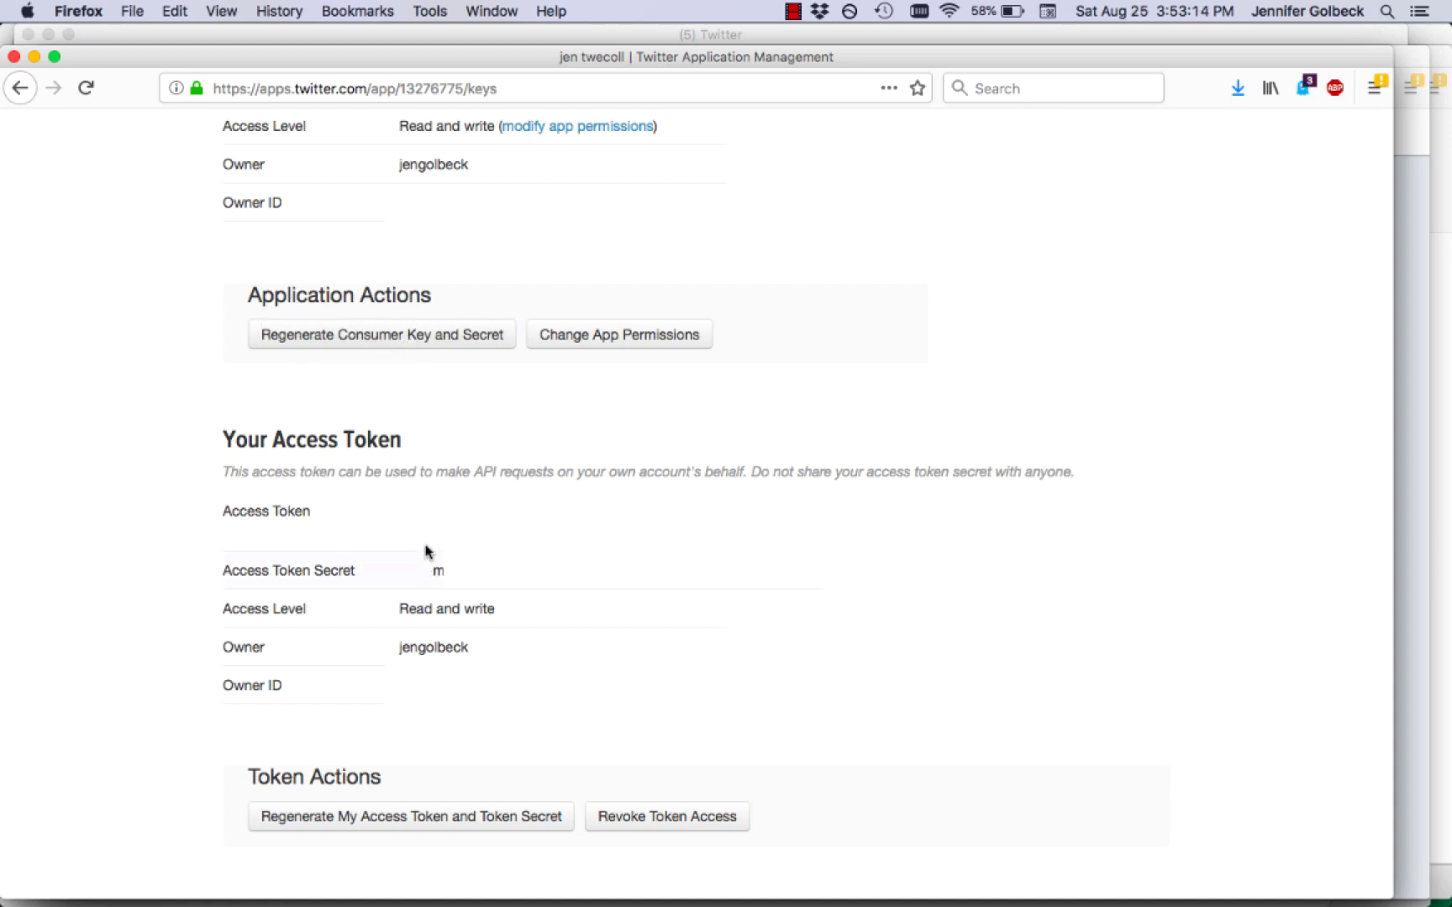
{"action": "scroll", "coordinate": [424, 538], "scroll_direction": "up", "scroll_amount": 5}
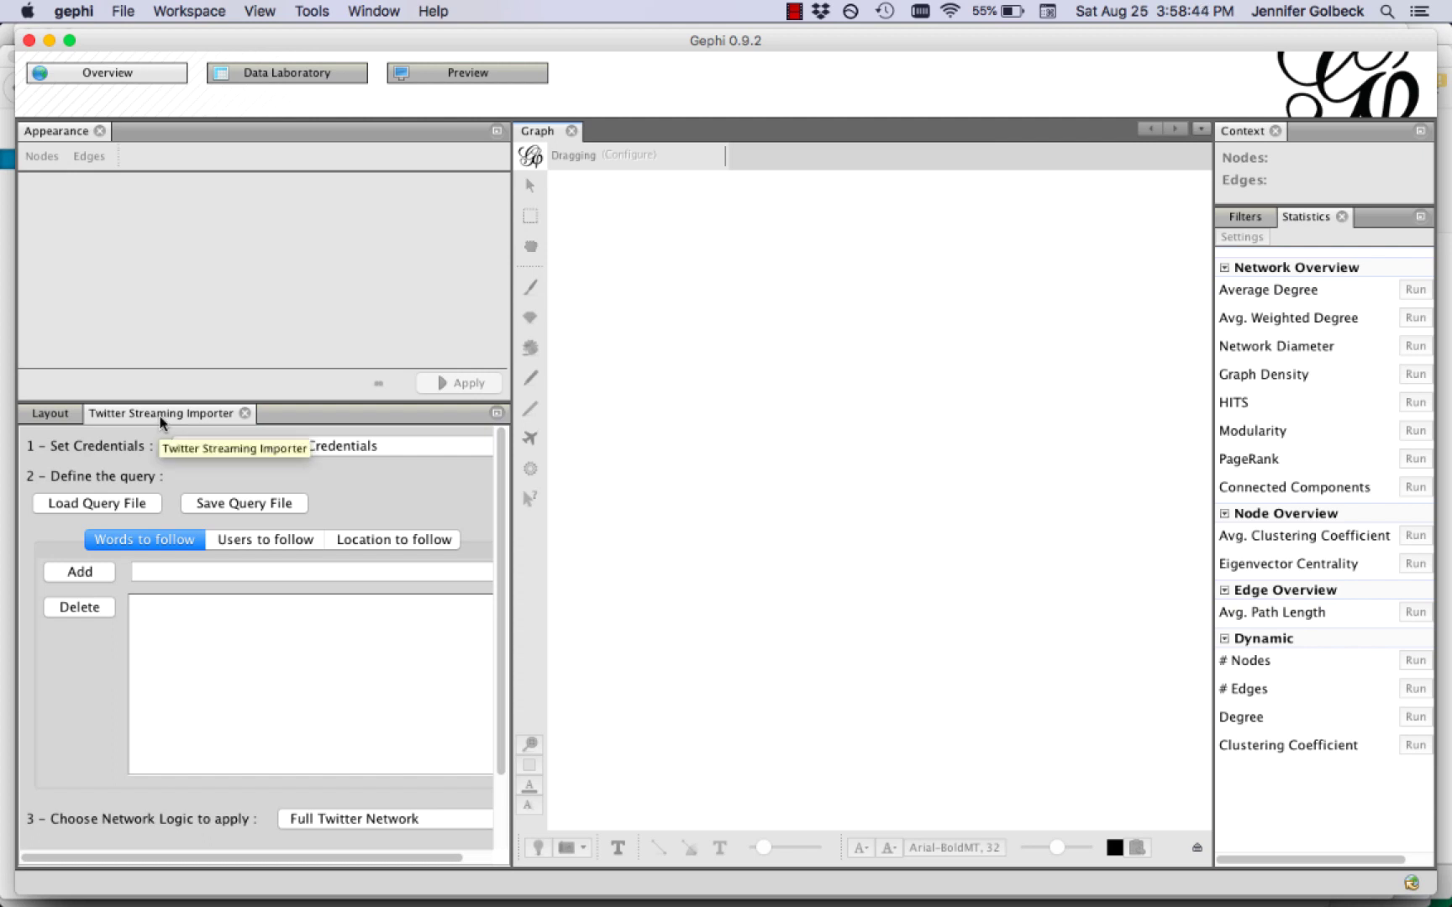
Bring up Gephi's Plugins window on the Available plugins list, sorted by name.
{"action": "left_click", "coordinate": [308, 10]}
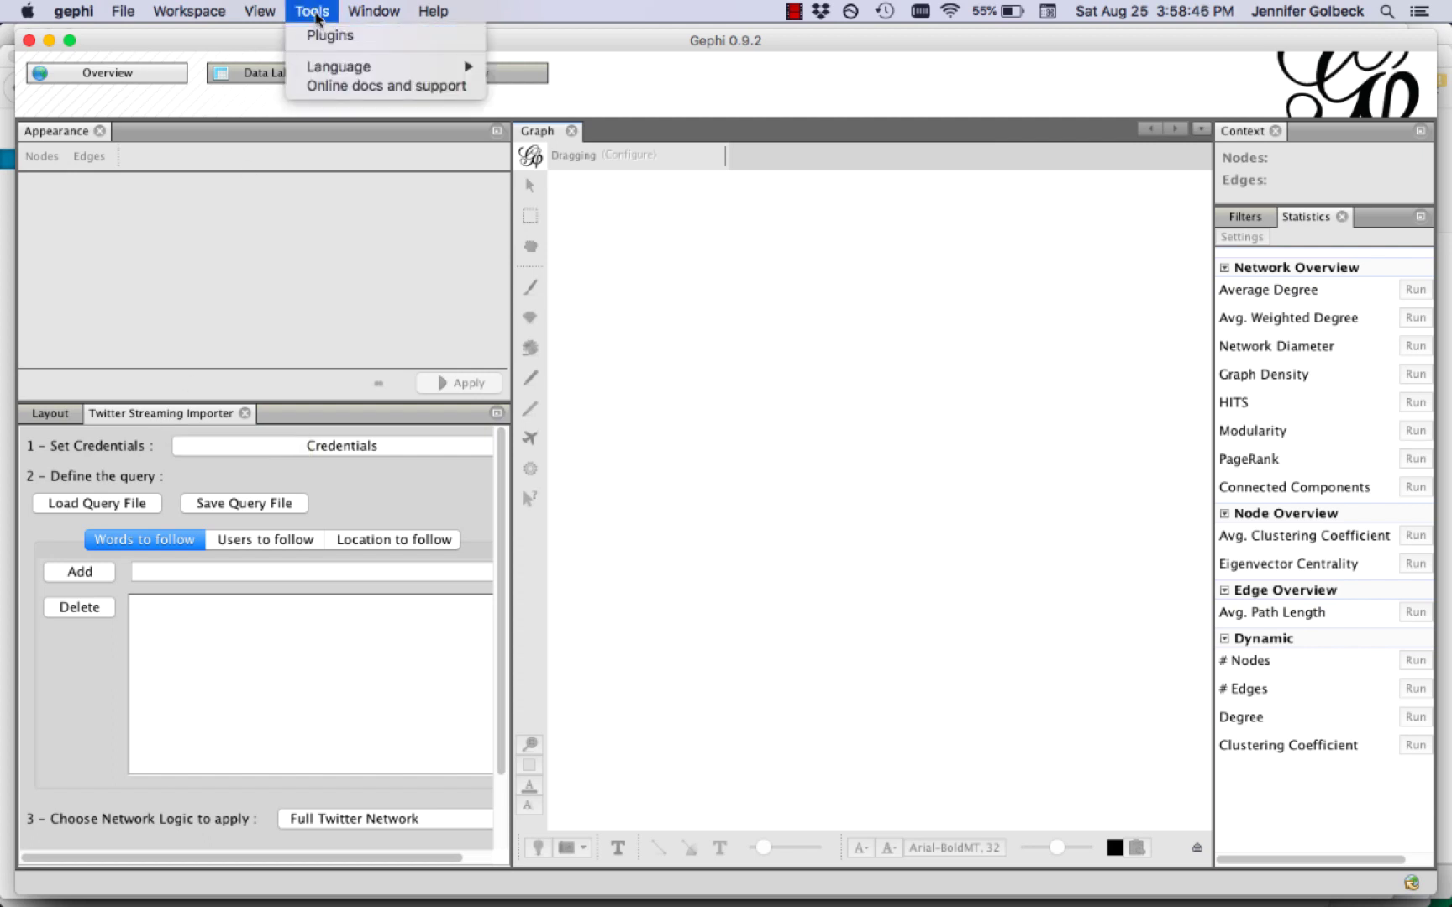
{"action": "left_click", "coordinate": [318, 36]}
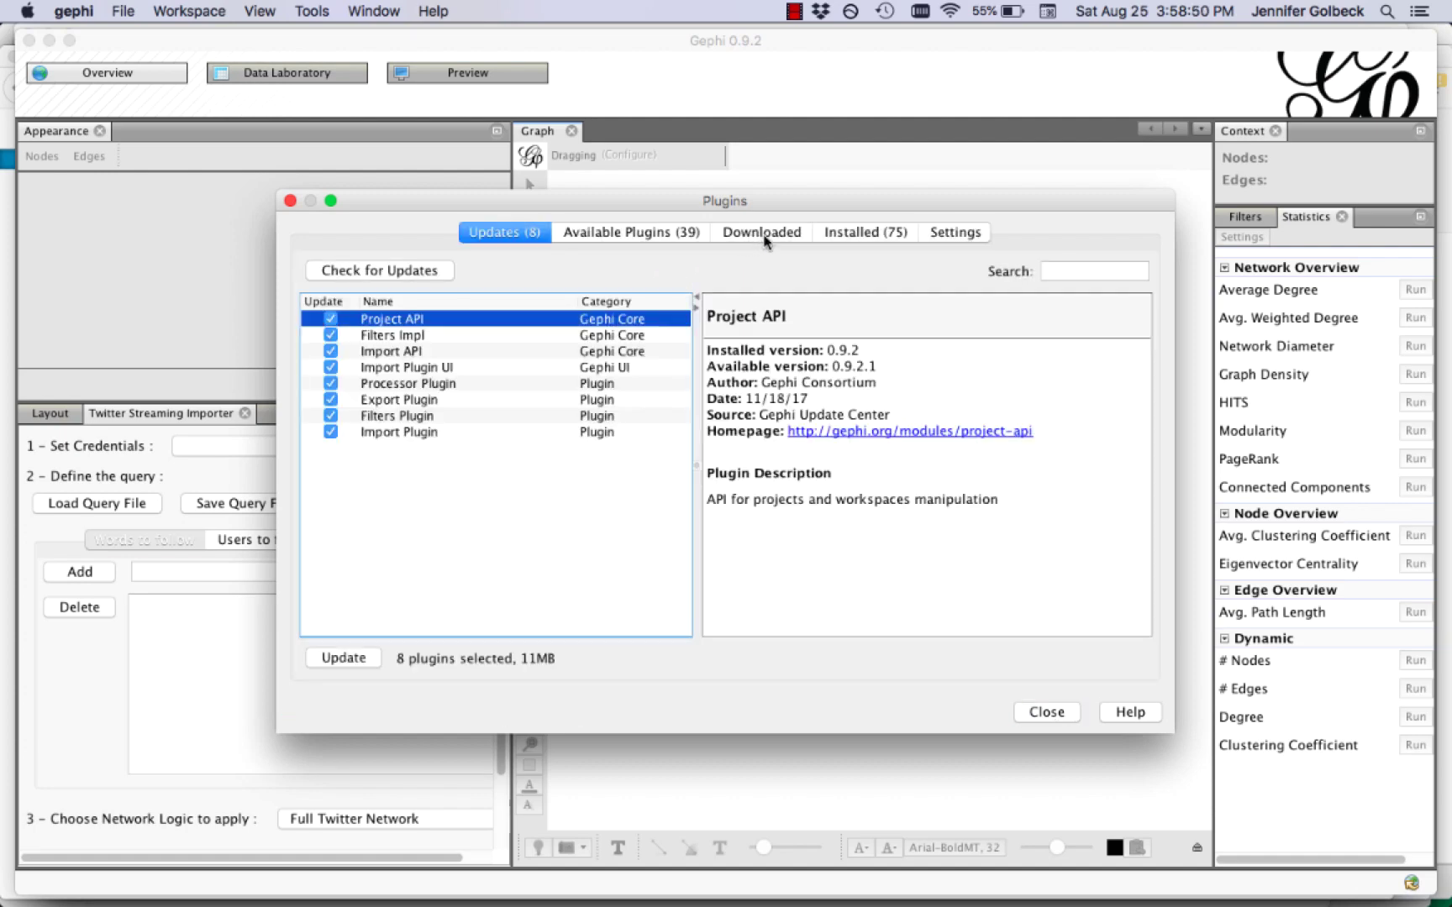
{"action": "left_click", "coordinate": [651, 233]}
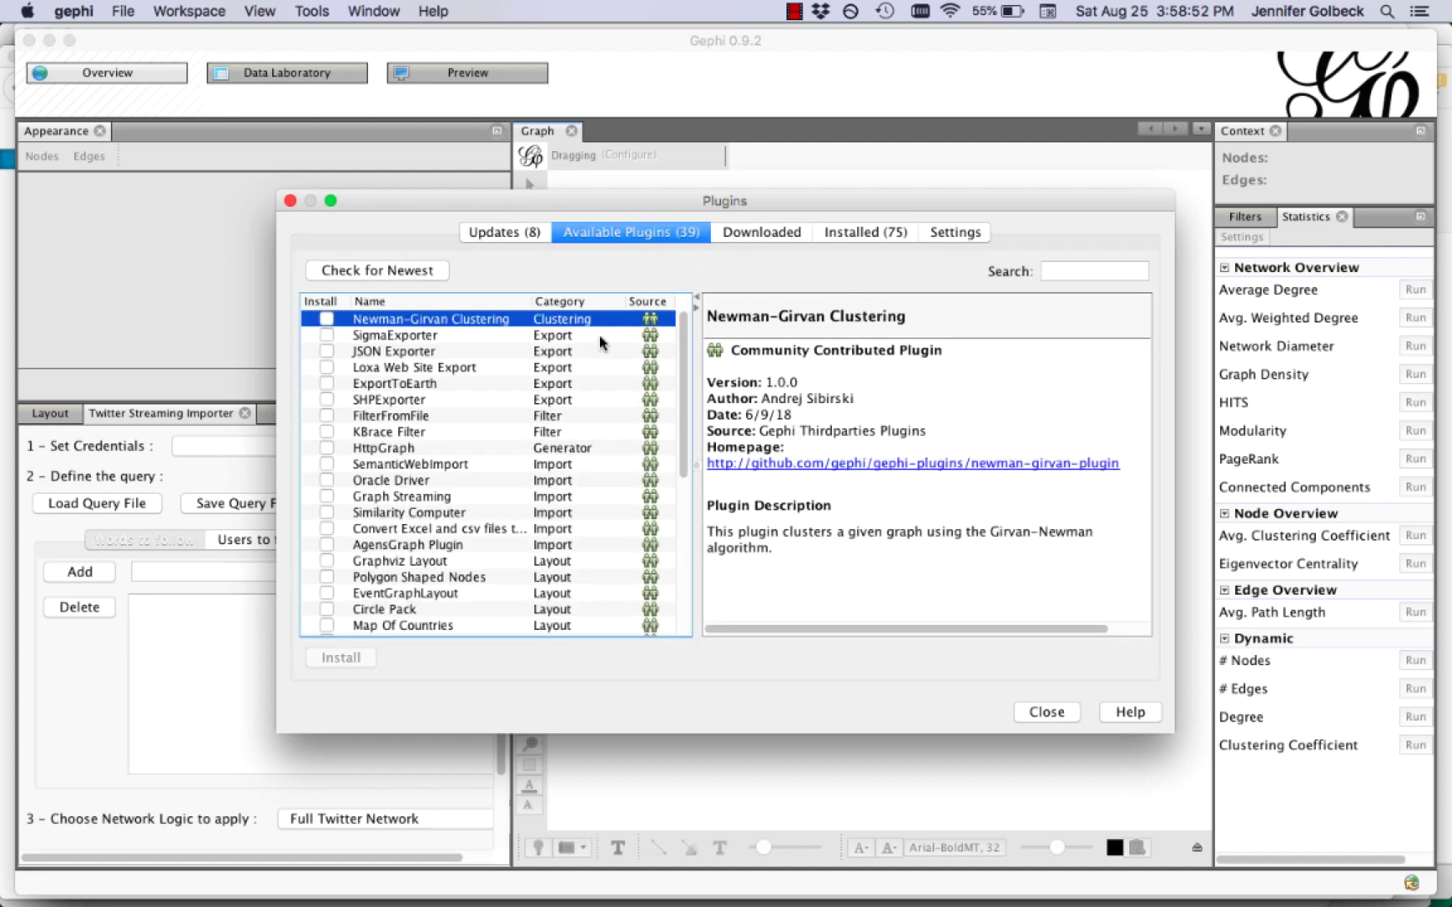
{"action": "scroll", "coordinate": [555, 428], "scroll_direction": "down", "scroll_amount": 6}
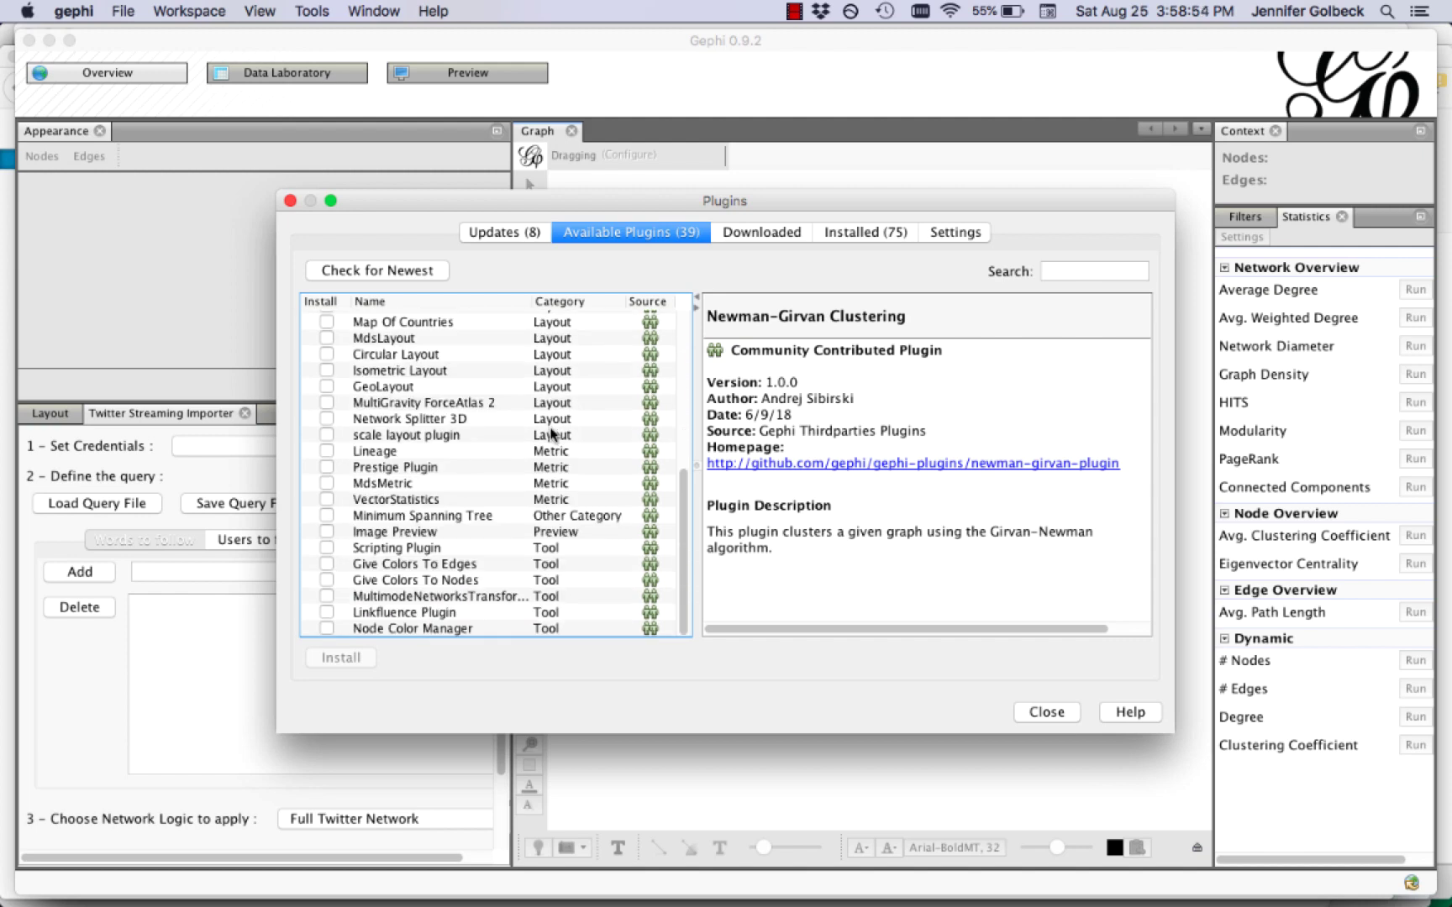
{"action": "scroll", "coordinate": [552, 433], "scroll_direction": "up", "scroll_amount": 6}
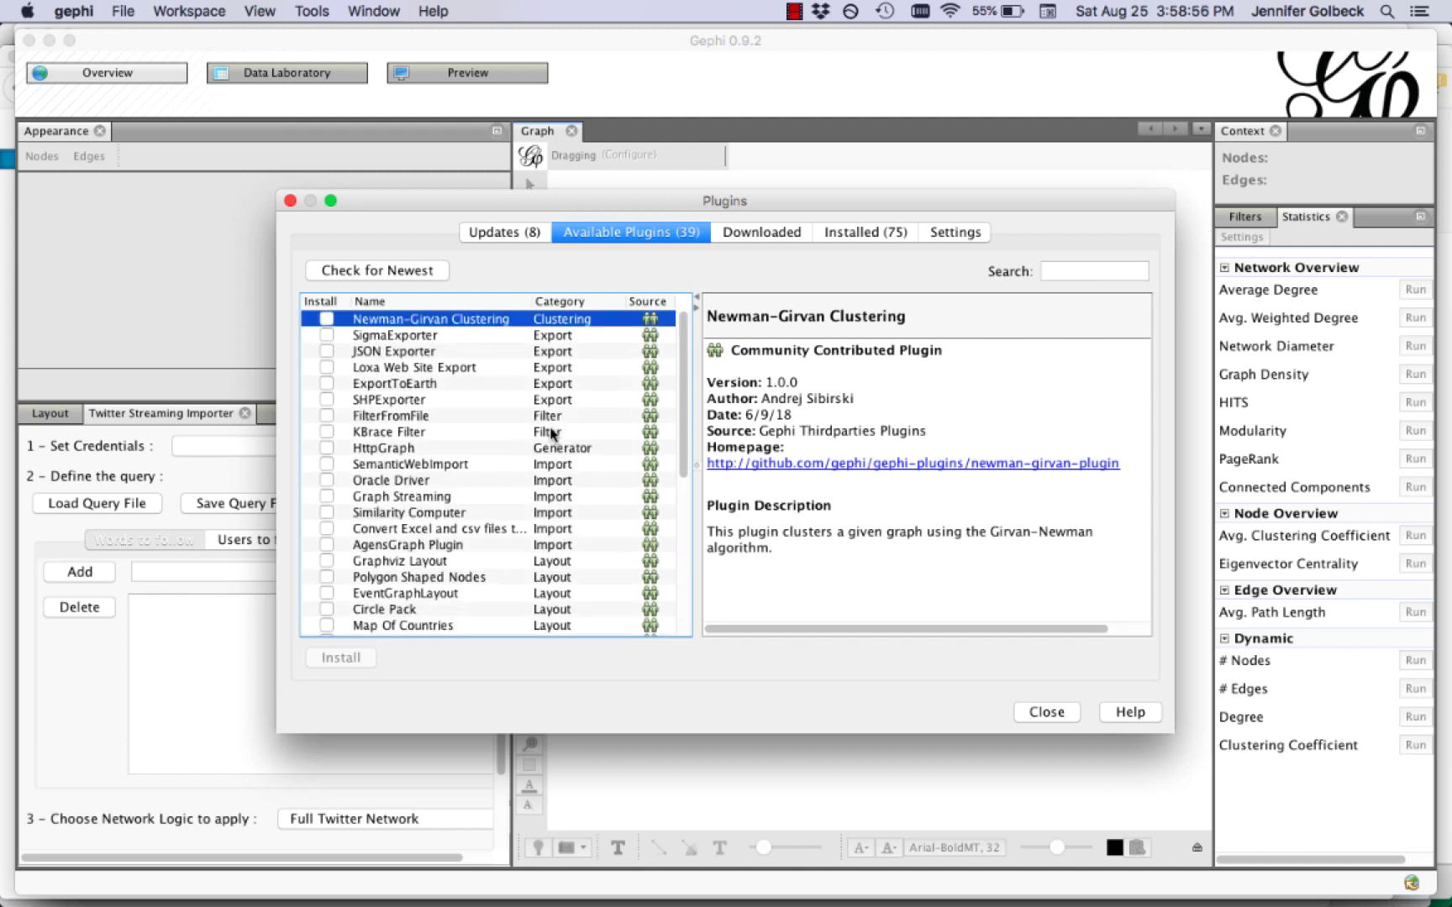
{"action": "left_click", "coordinate": [370, 300]}
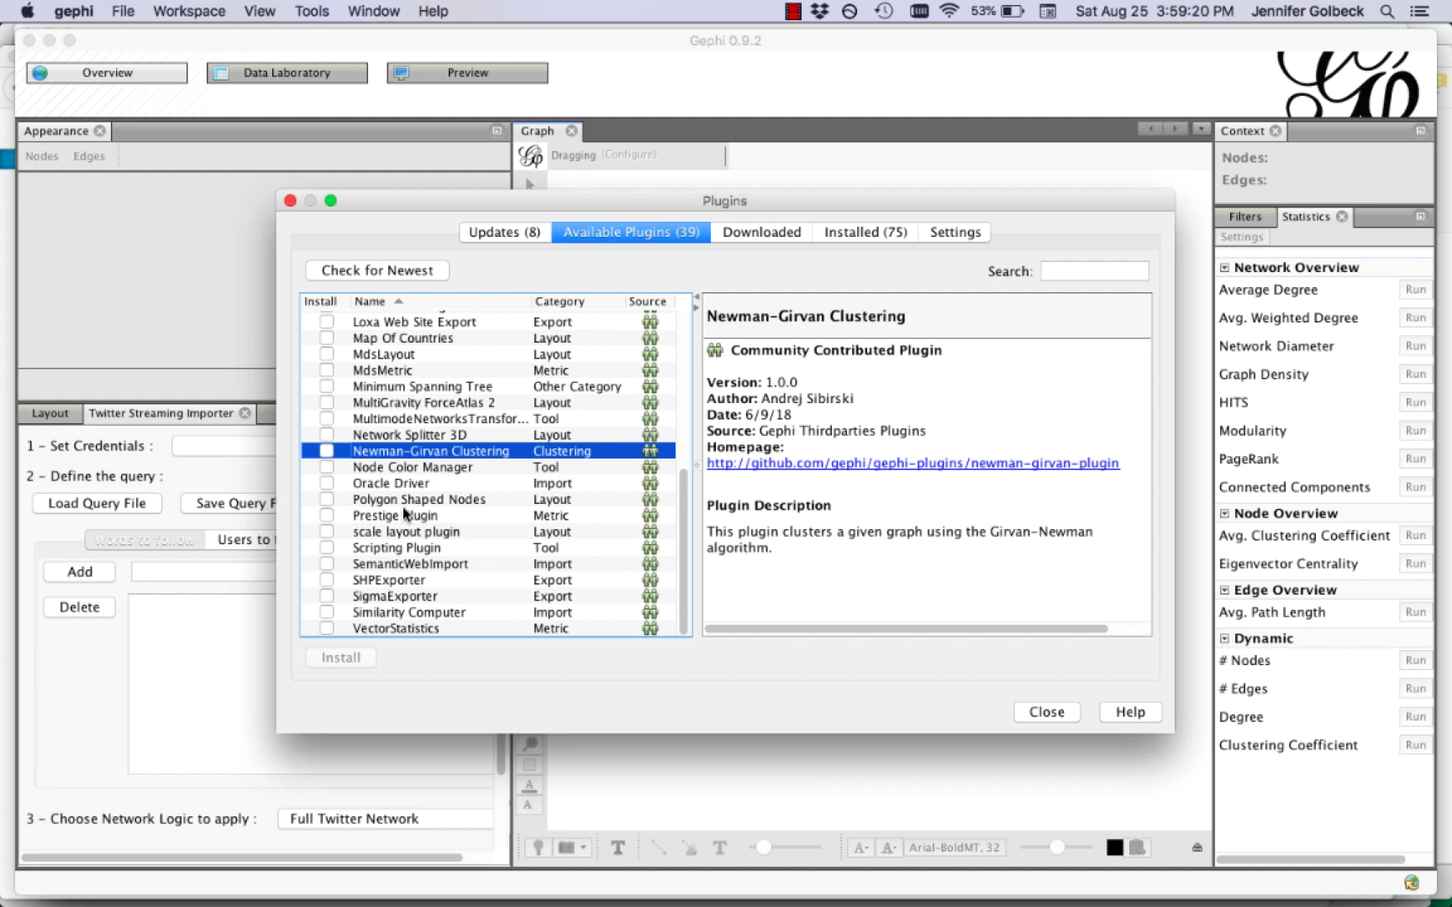
Select Newman-Girvan Clustering for installation, accept its download and certificate, then cancel the installer.
{"action": "left_click", "coordinate": [326, 451]}
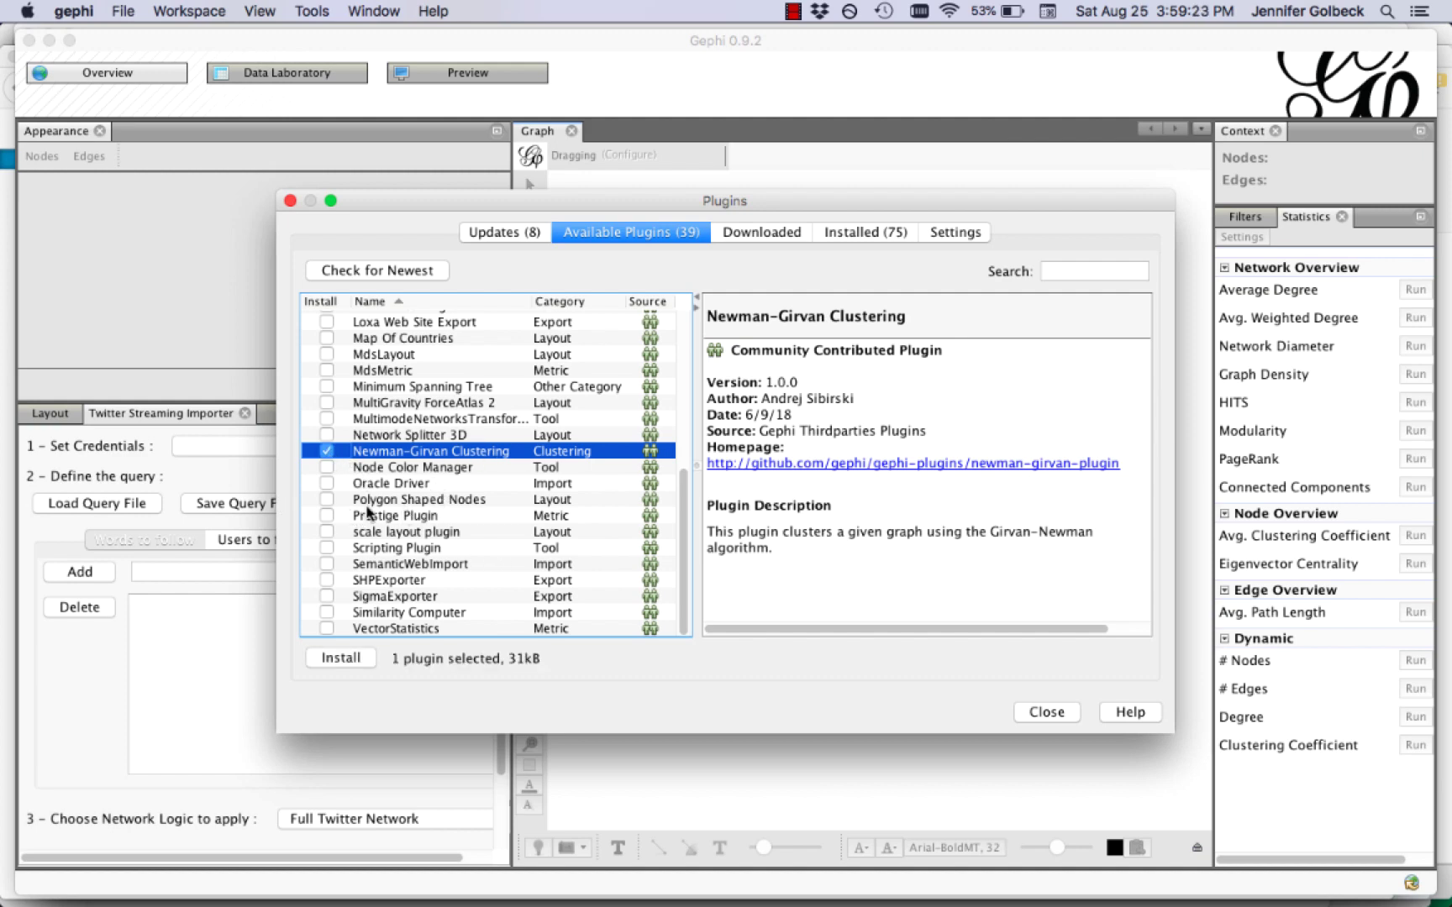
{"action": "left_click", "coordinate": [338, 658]}
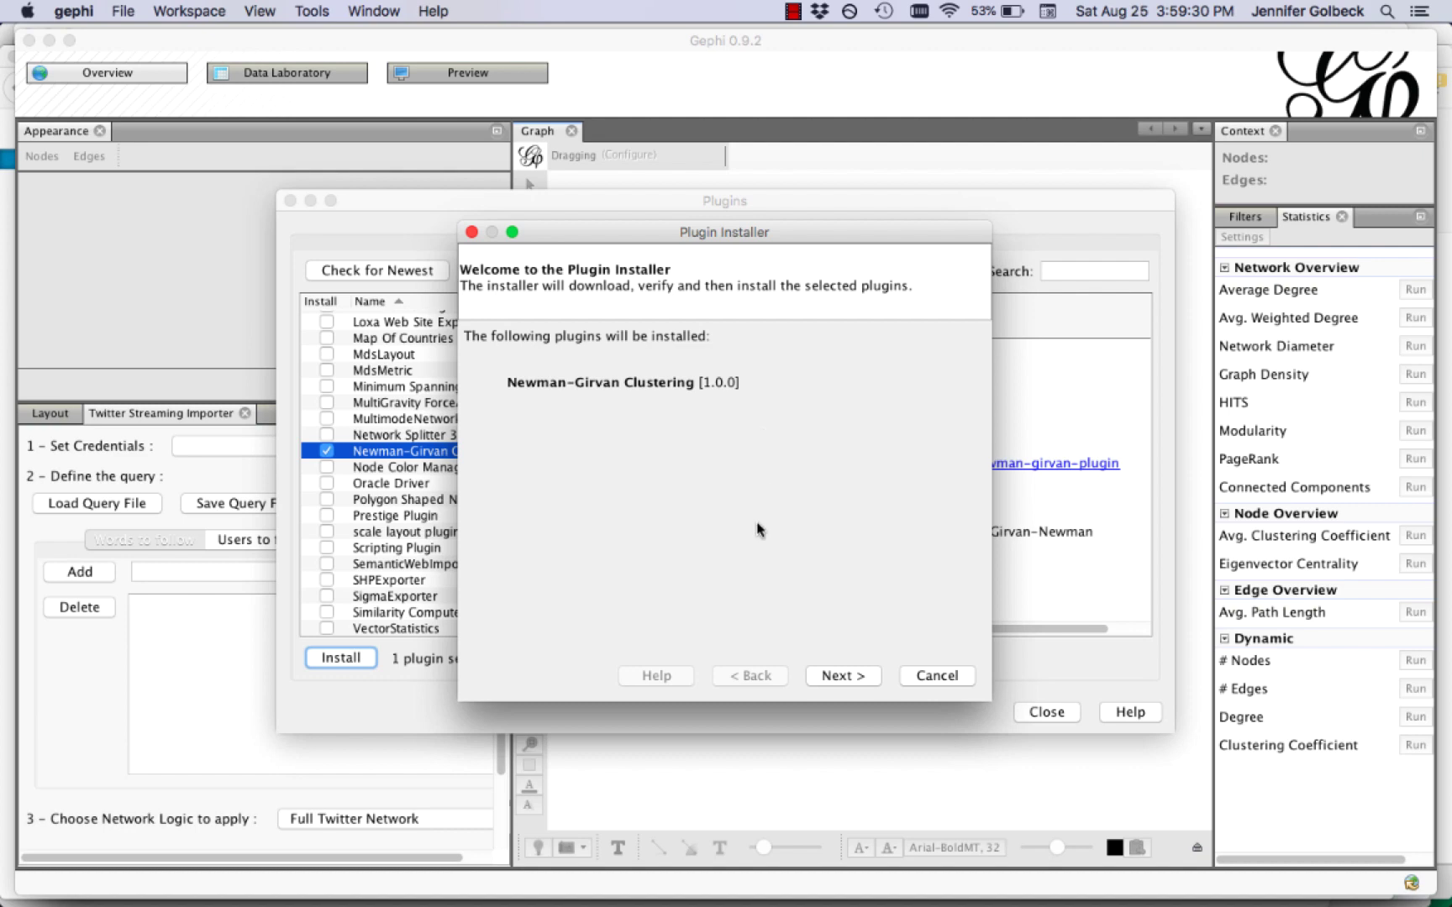
{"action": "left_click", "coordinate": [832, 678]}
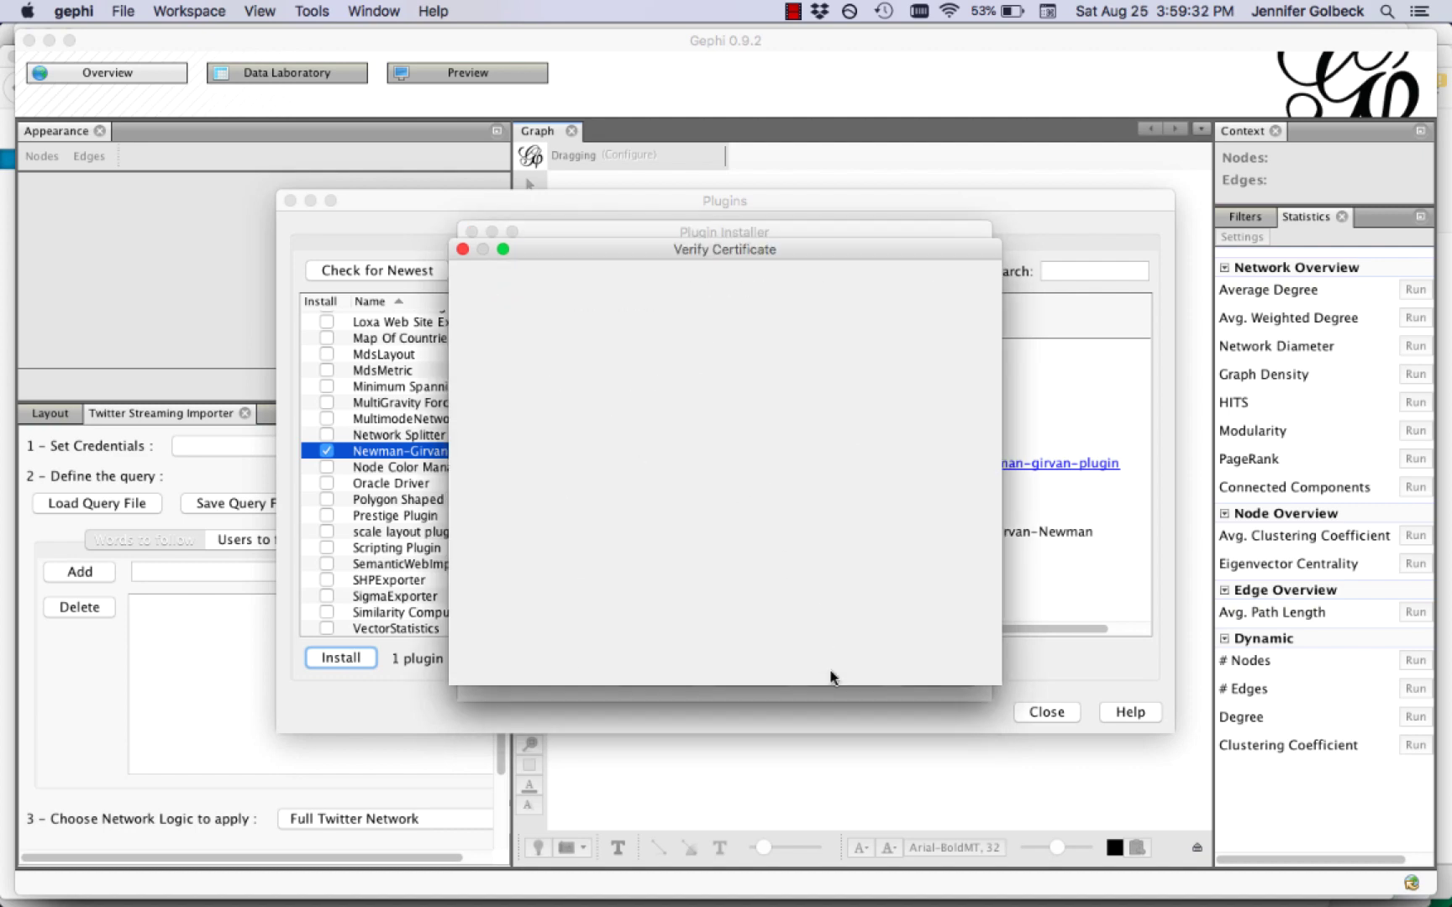
{"action": "left_click", "coordinate": [861, 661]}
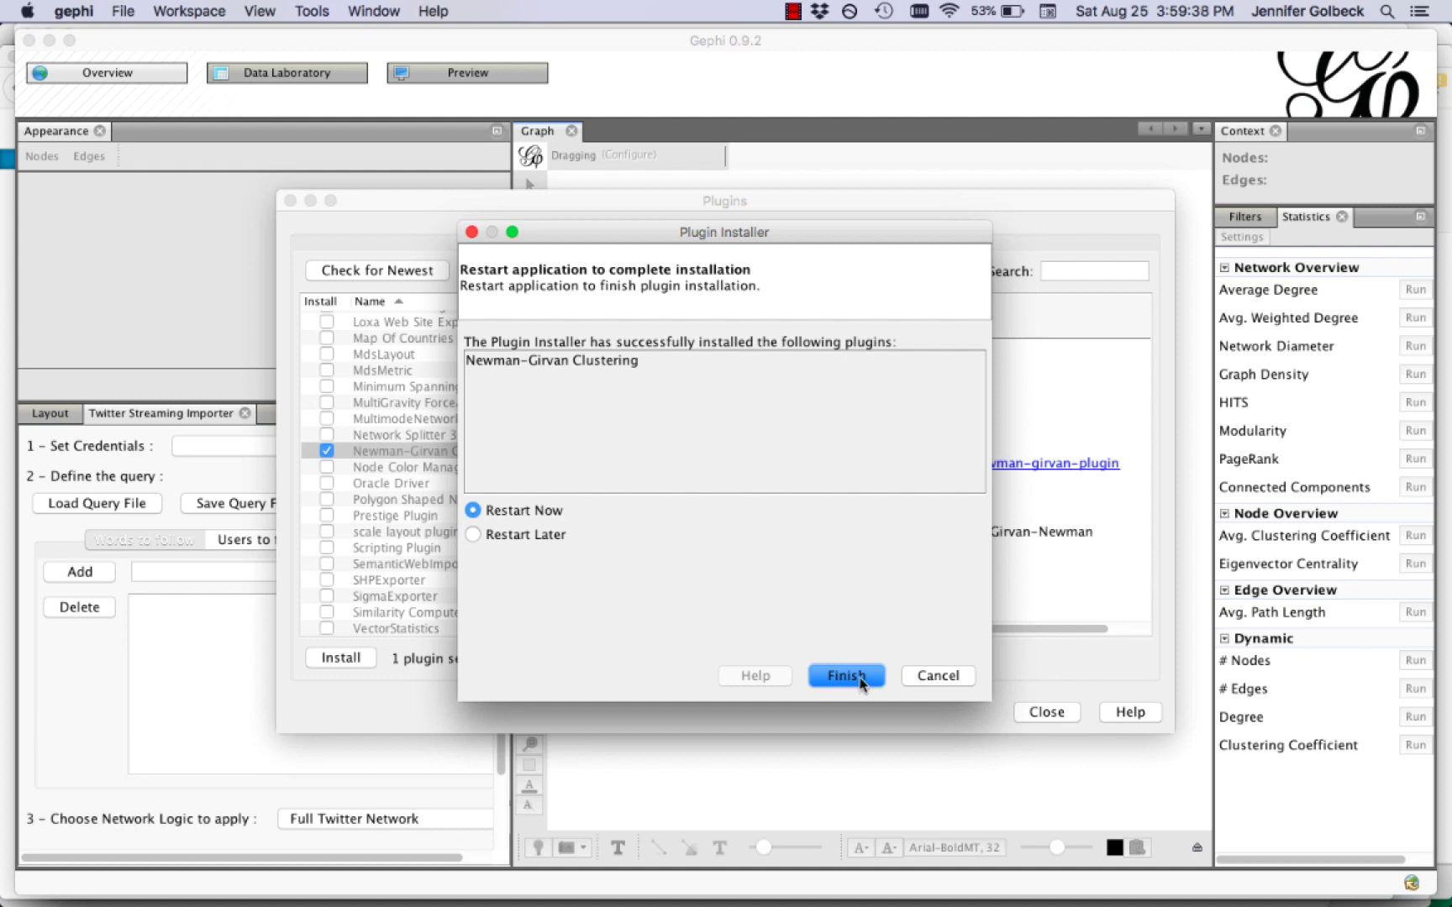
{"action": "left_click", "coordinate": [930, 673]}
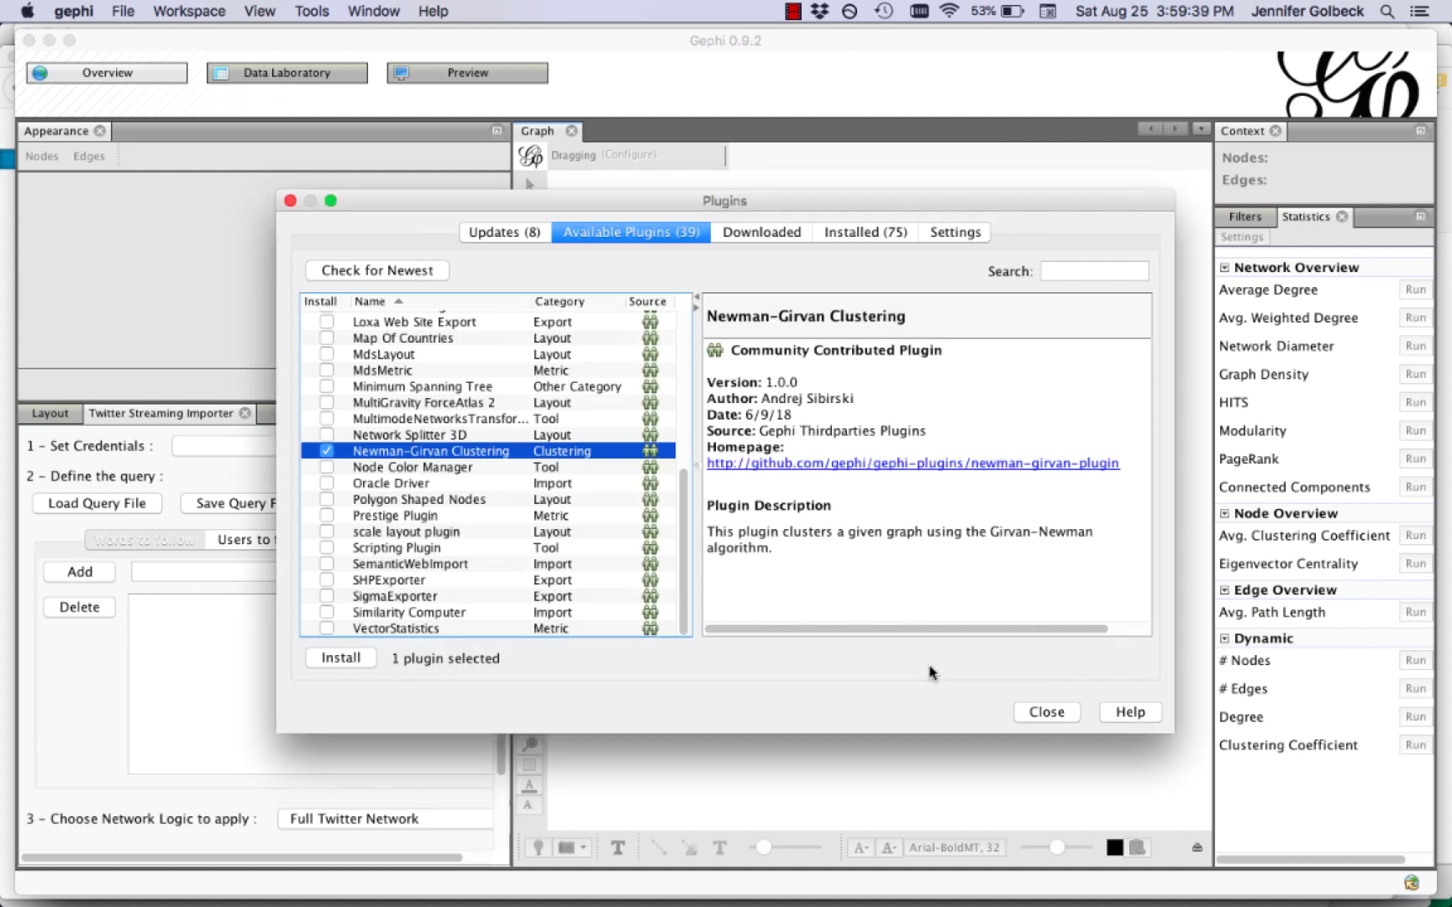
Close the Plugins window and bring up the Twitter credentials from the Streaming Importer panel.
{"action": "left_click", "coordinate": [1043, 713]}
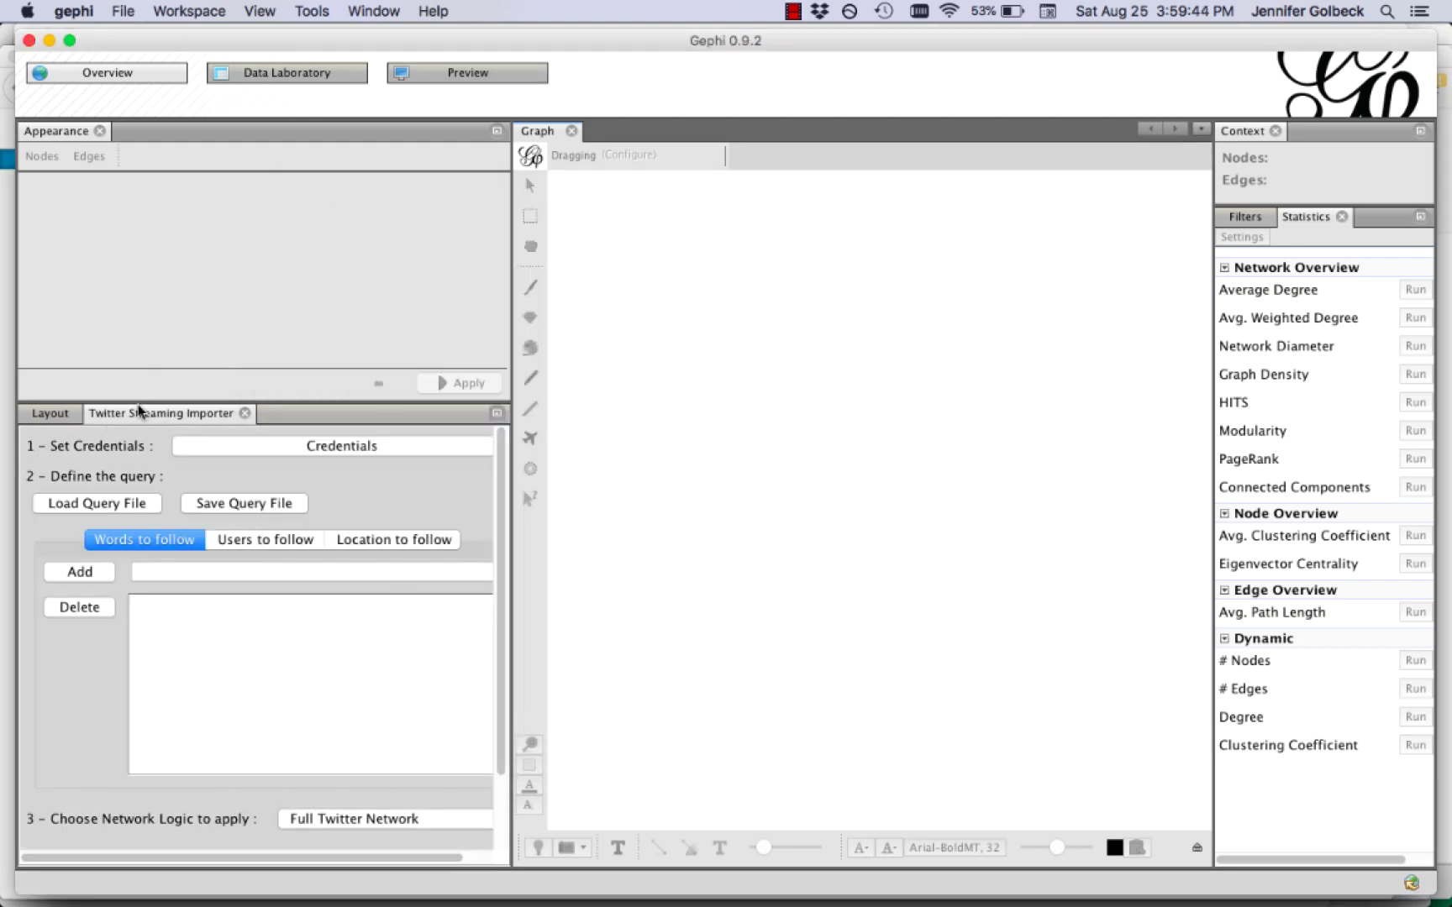
{"action": "left_click", "coordinate": [367, 10]}
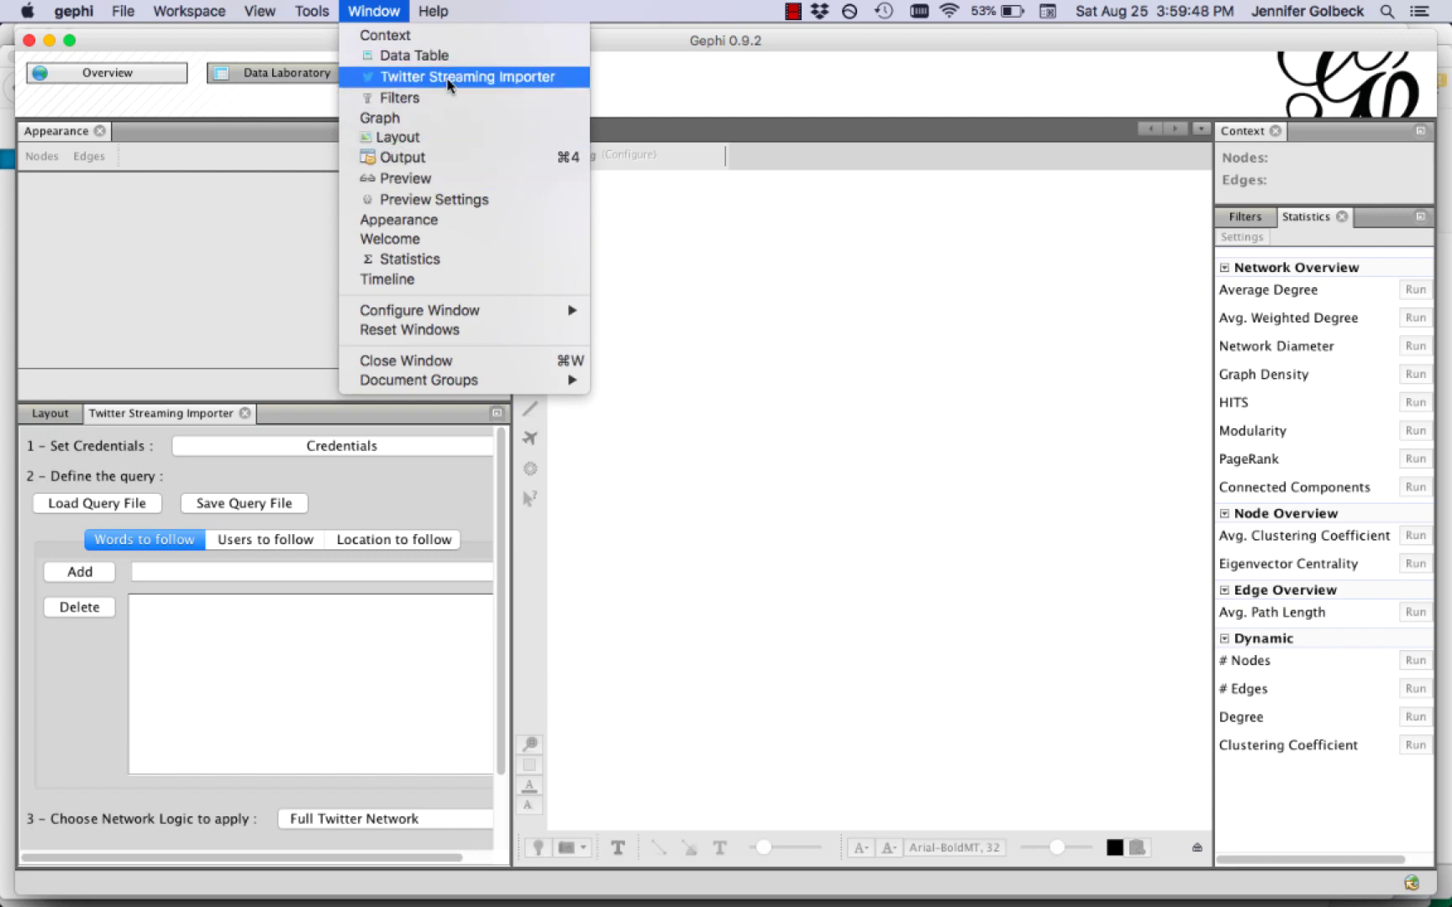
{"action": "left_click", "coordinate": [205, 480]}
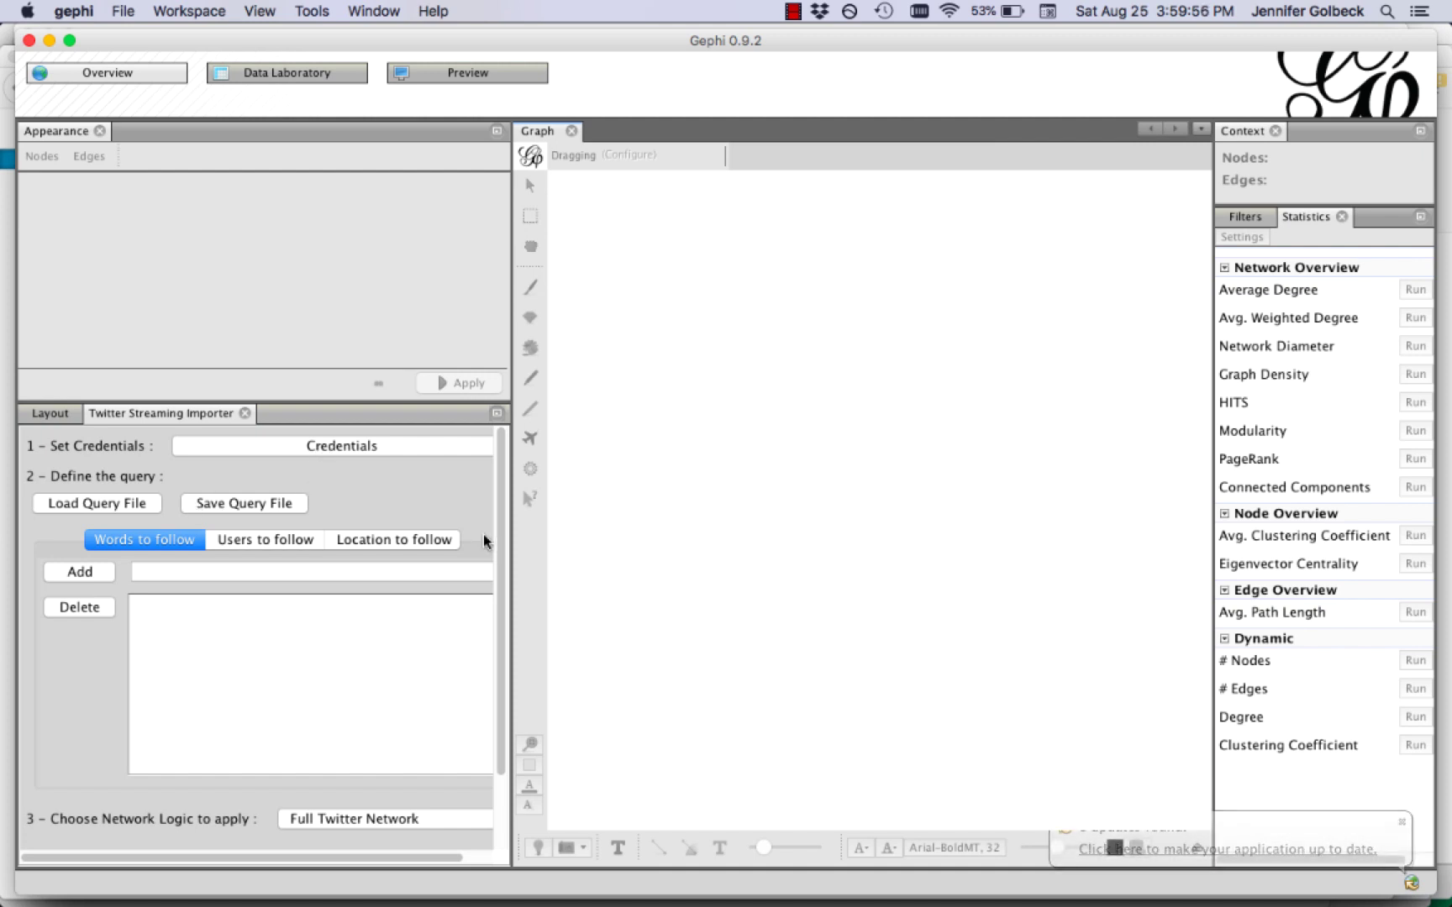
{"action": "left_click", "coordinate": [378, 448]}
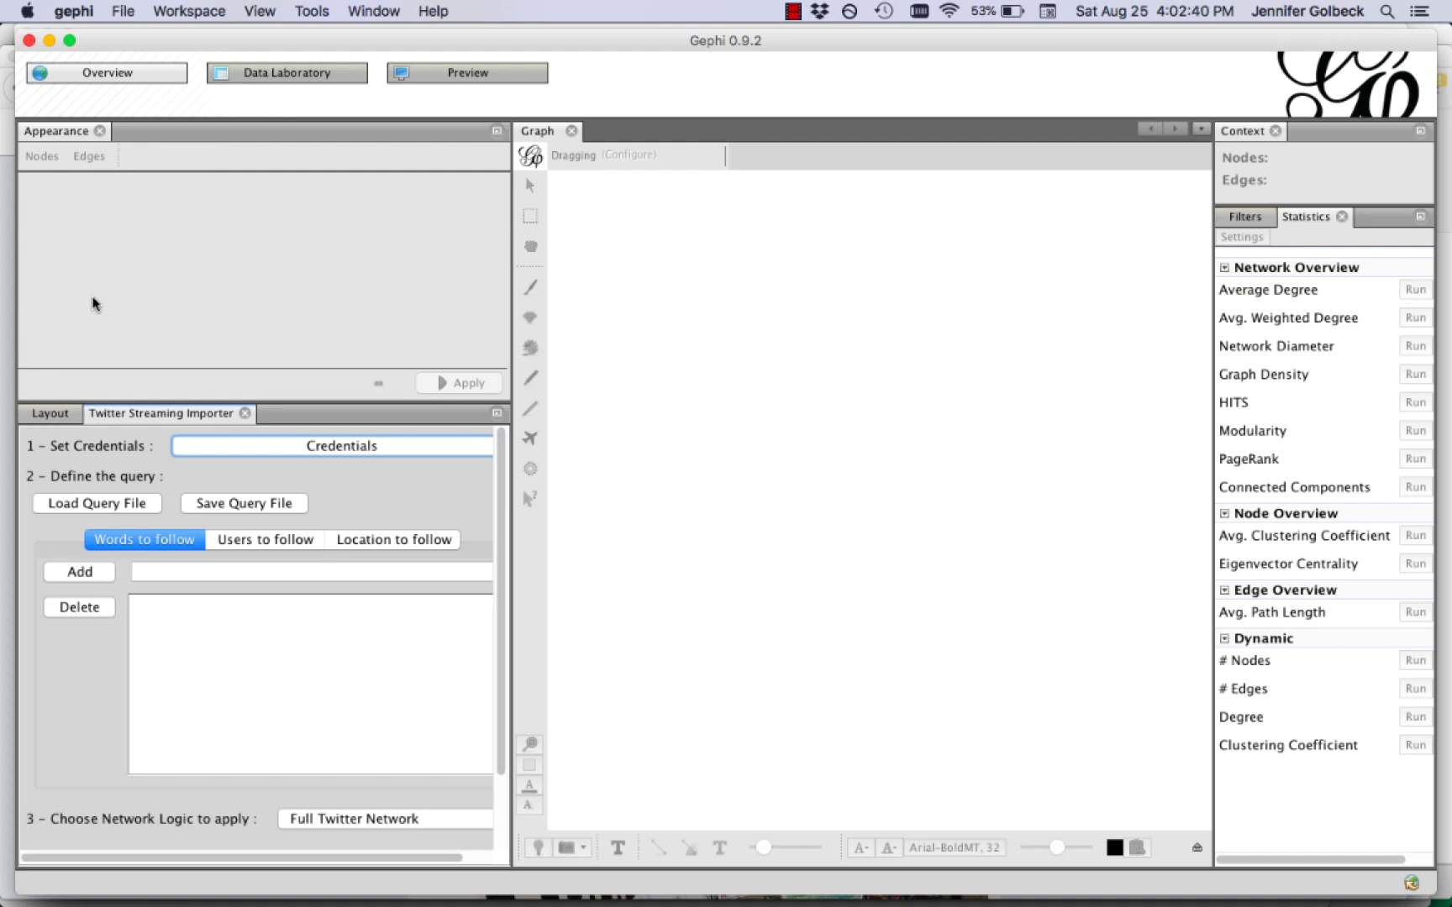
Switch to the browser, view Twitter's trending #NPS102 hashtag page, and return to Gephi.
{"action": "key", "text": "super+Tab"}
{"action": "key", "text": "super+Tab"}
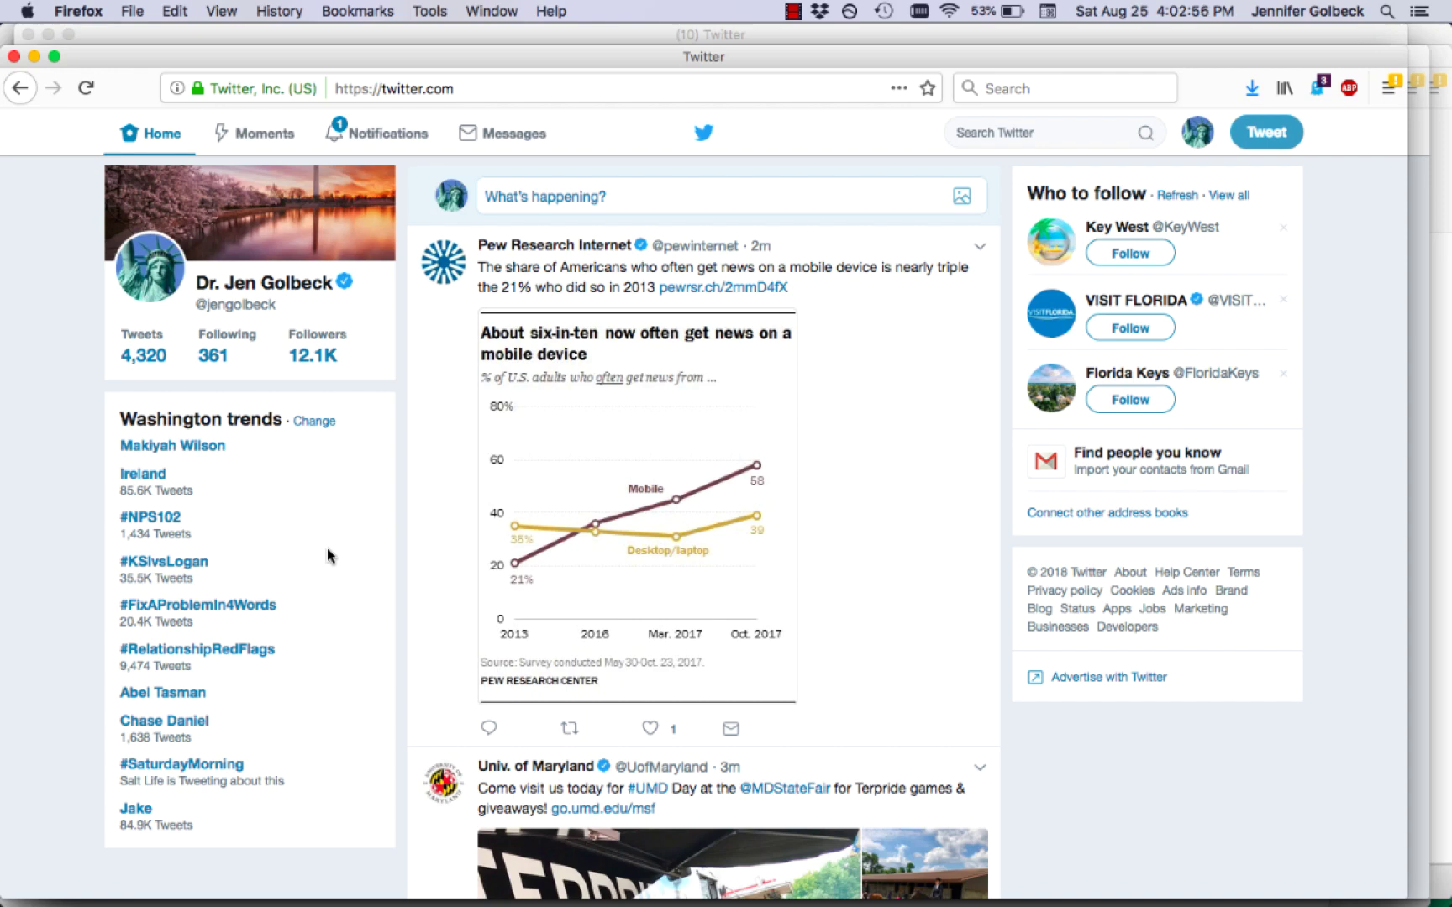
{"action": "left_click", "coordinate": [166, 519]}
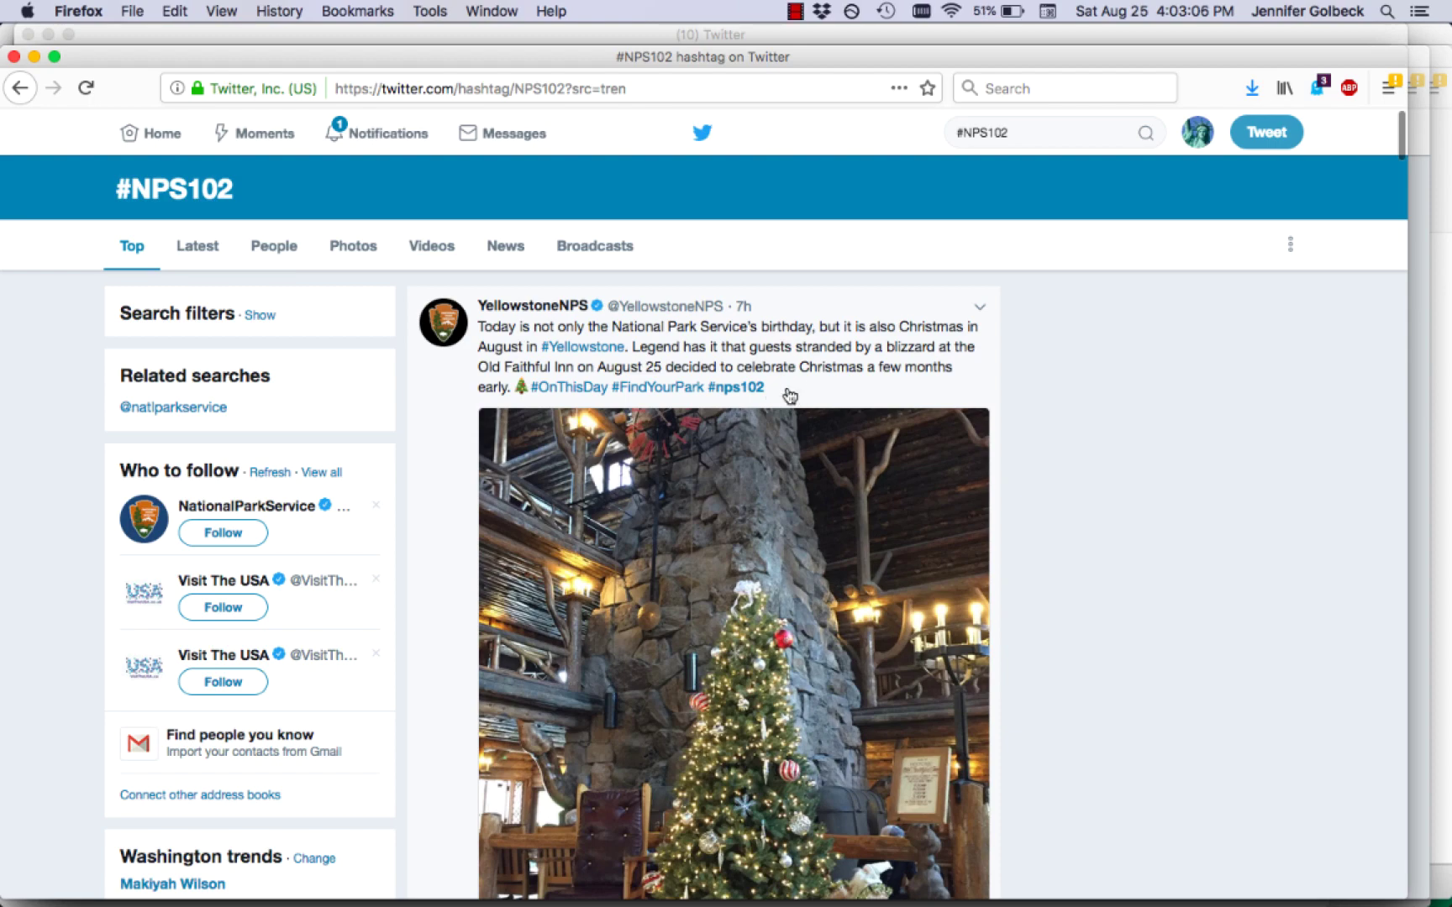
{"action": "key", "text": "super+Tab"}
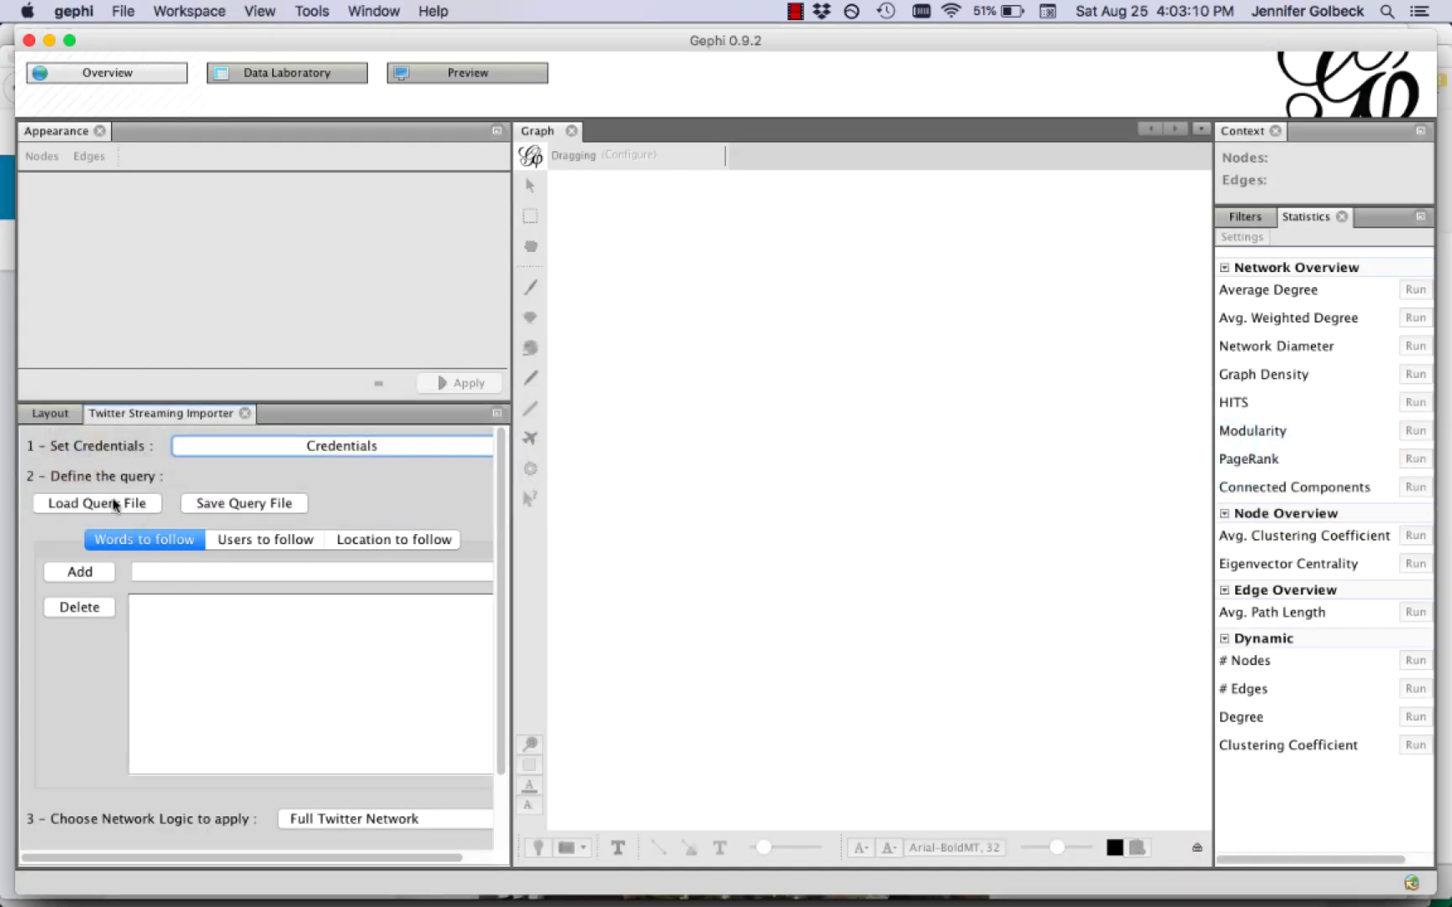
Add #nps102 to the words to follow and bring up the Network Logic choices.
{"action": "left_click", "coordinate": [151, 571]}
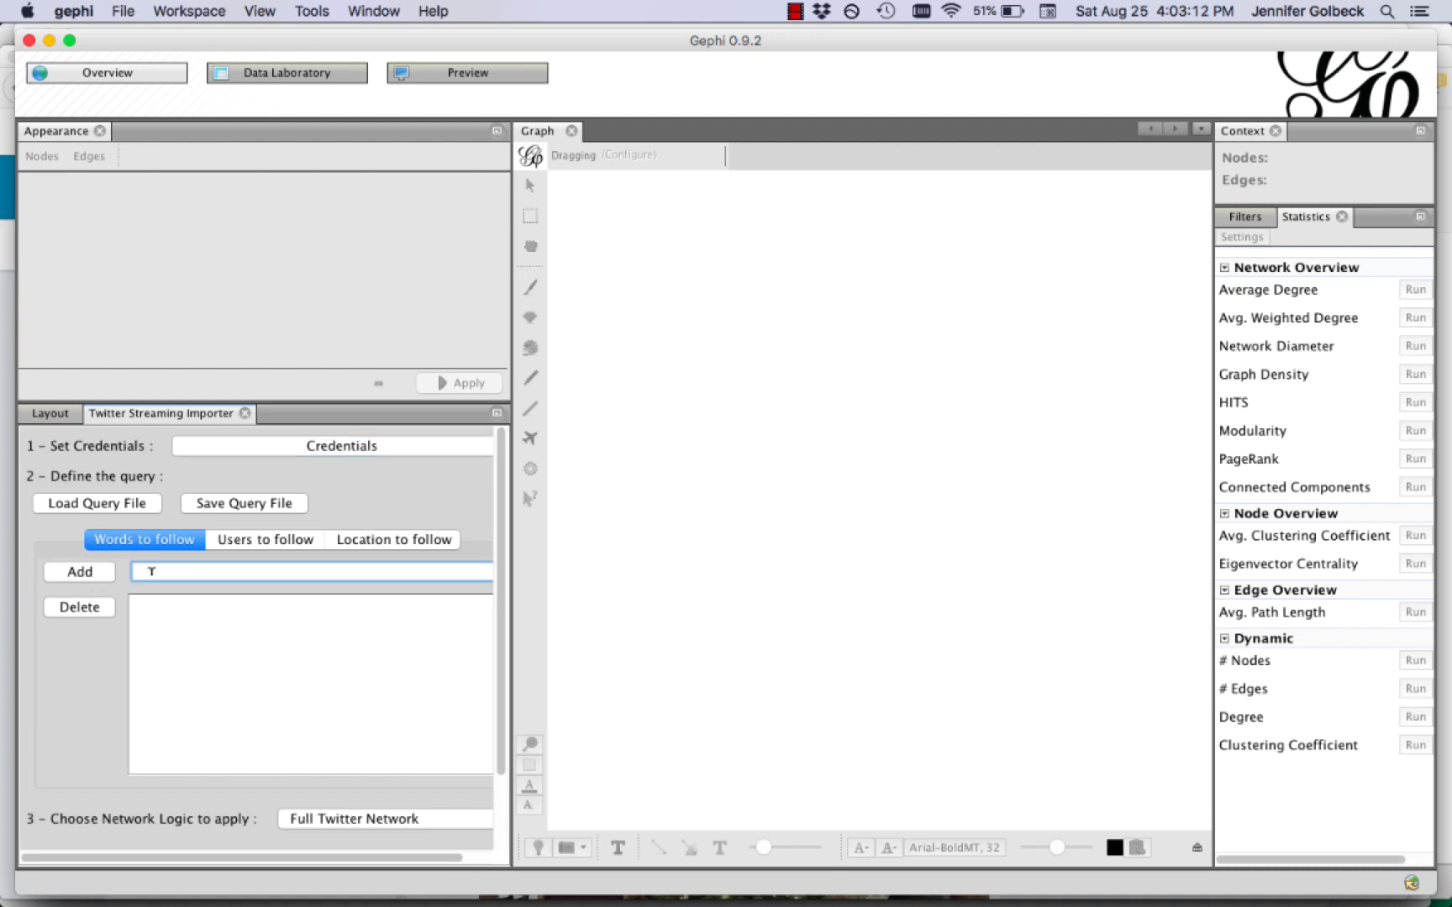
{"action": "type", "text": "#nps102"}
{"action": "left_click", "coordinate": [70, 573]}
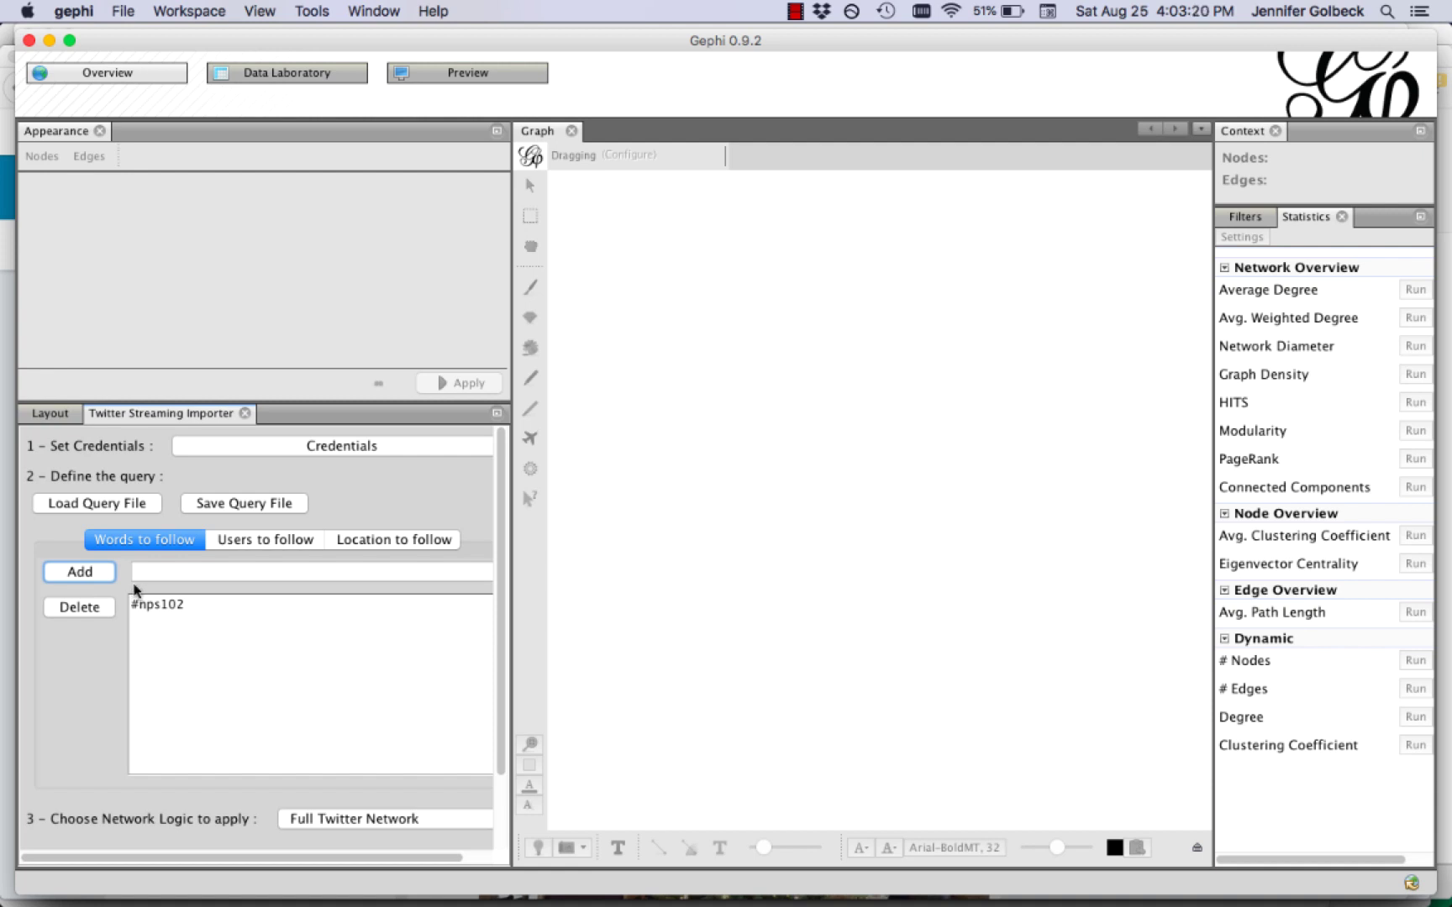
{"action": "left_click", "coordinate": [165, 568]}
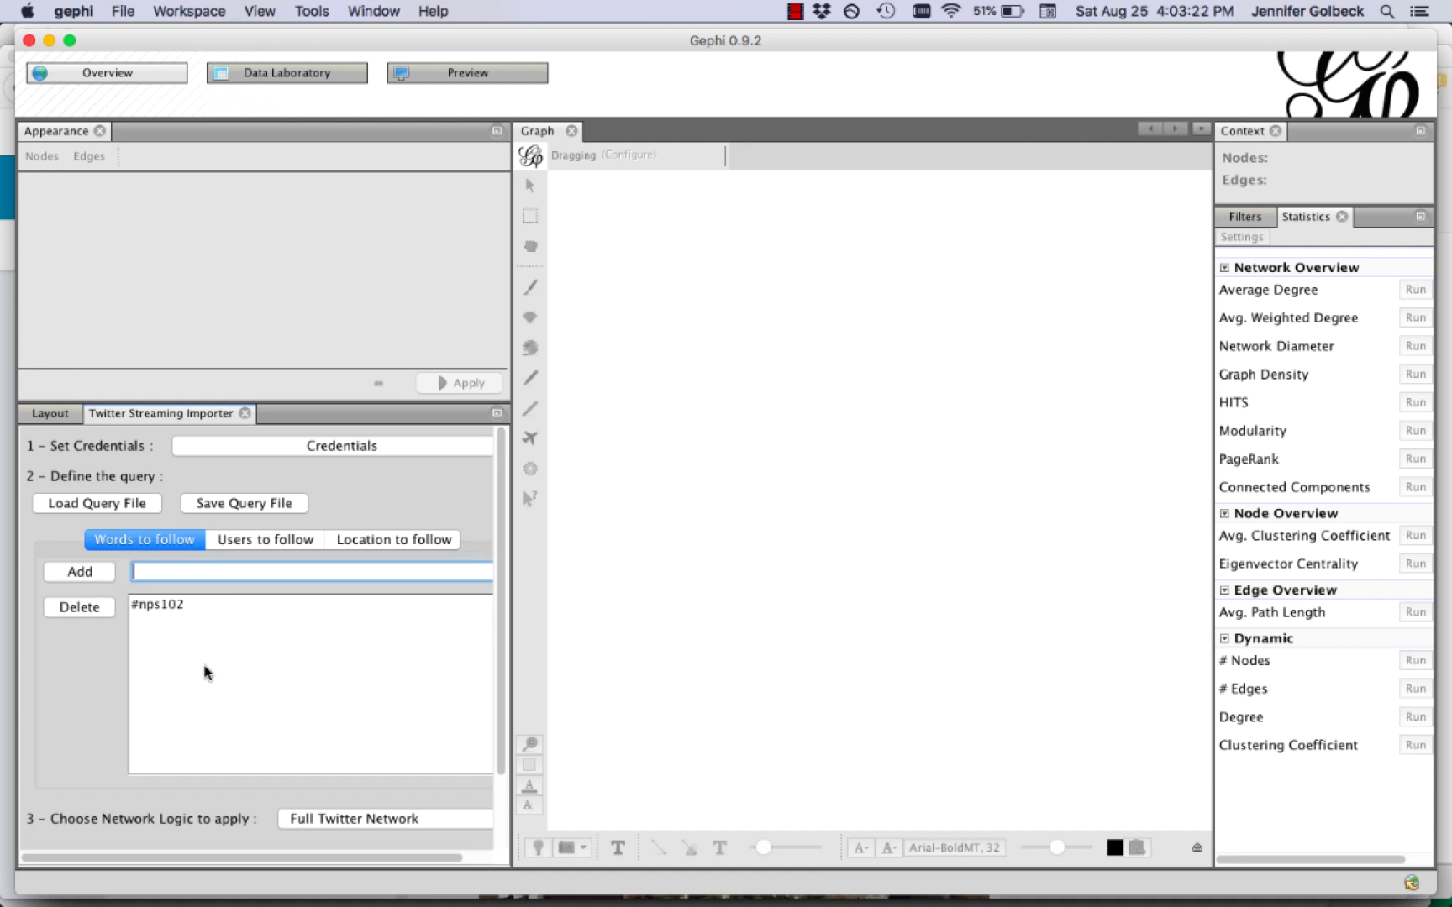
{"action": "scroll", "coordinate": [231, 789], "scroll_direction": "down", "scroll_amount": 3}
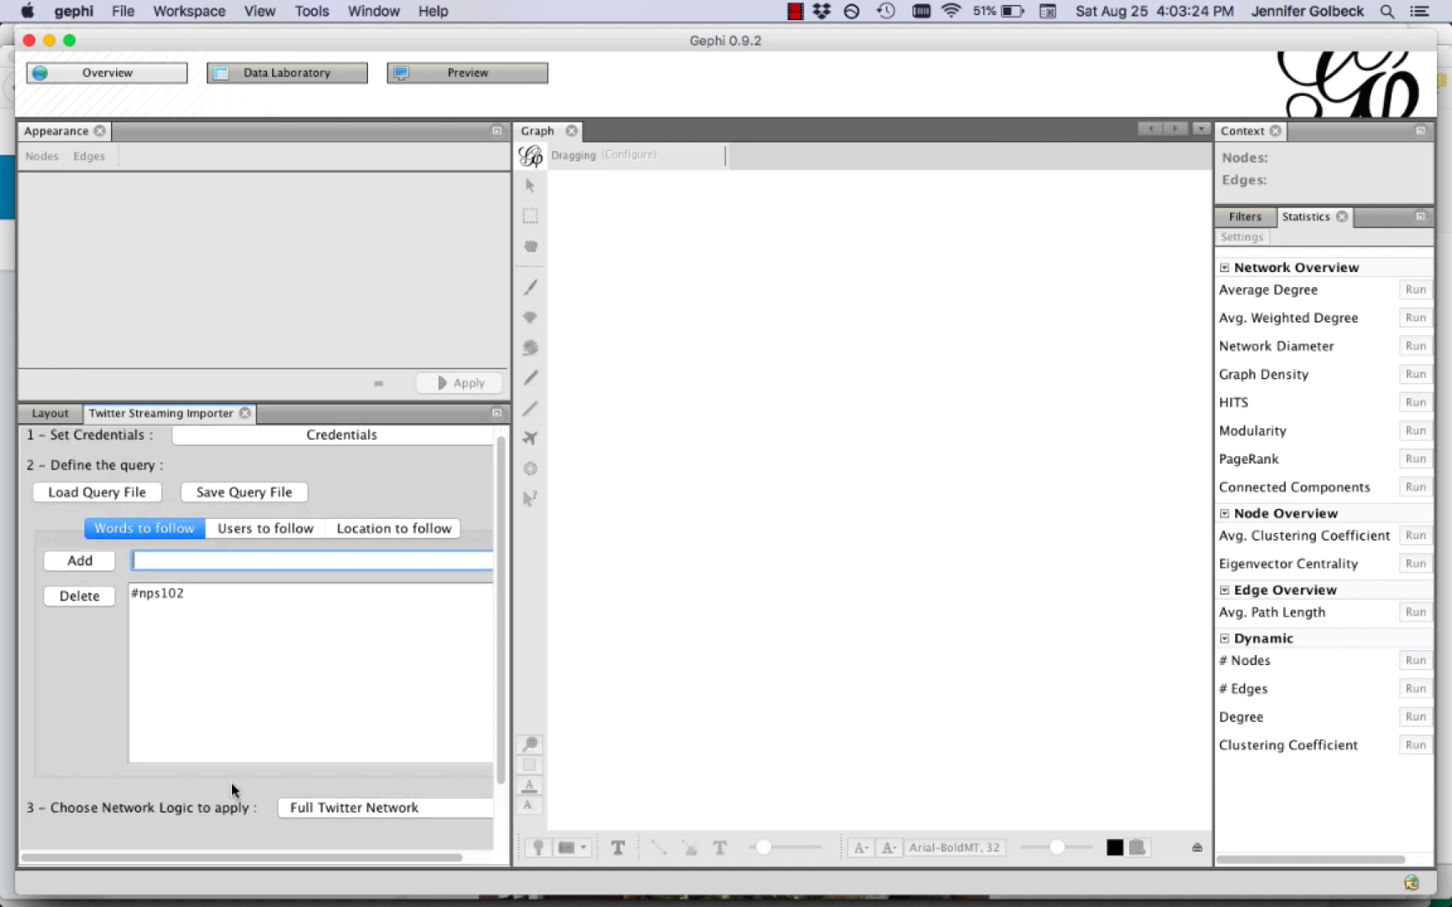
{"action": "scroll", "coordinate": [231, 806], "scroll_direction": "down", "scroll_amount": 2}
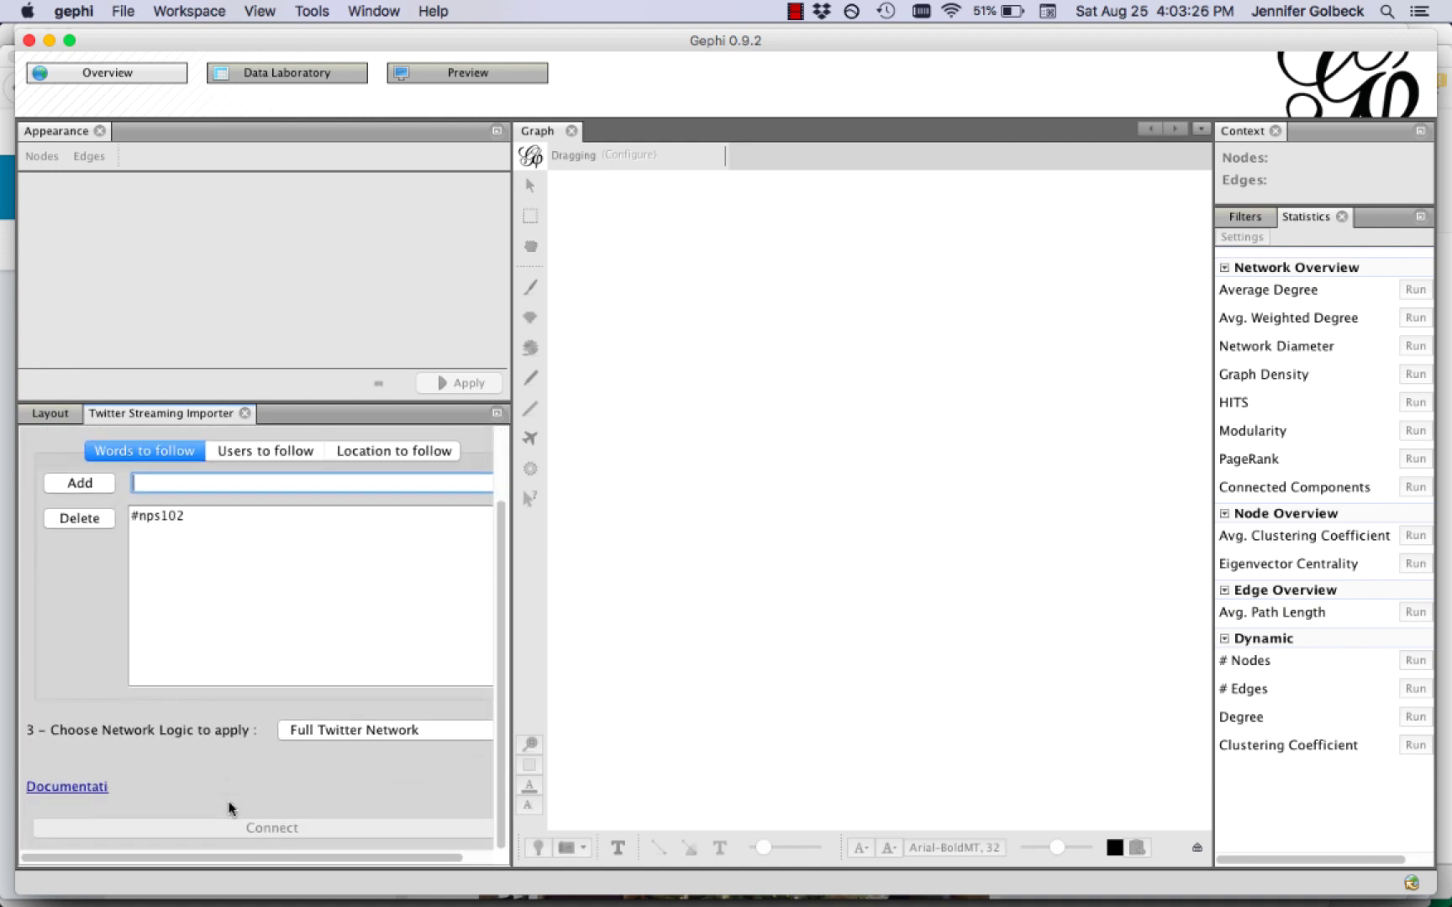
{"action": "left_click", "coordinate": [327, 727]}
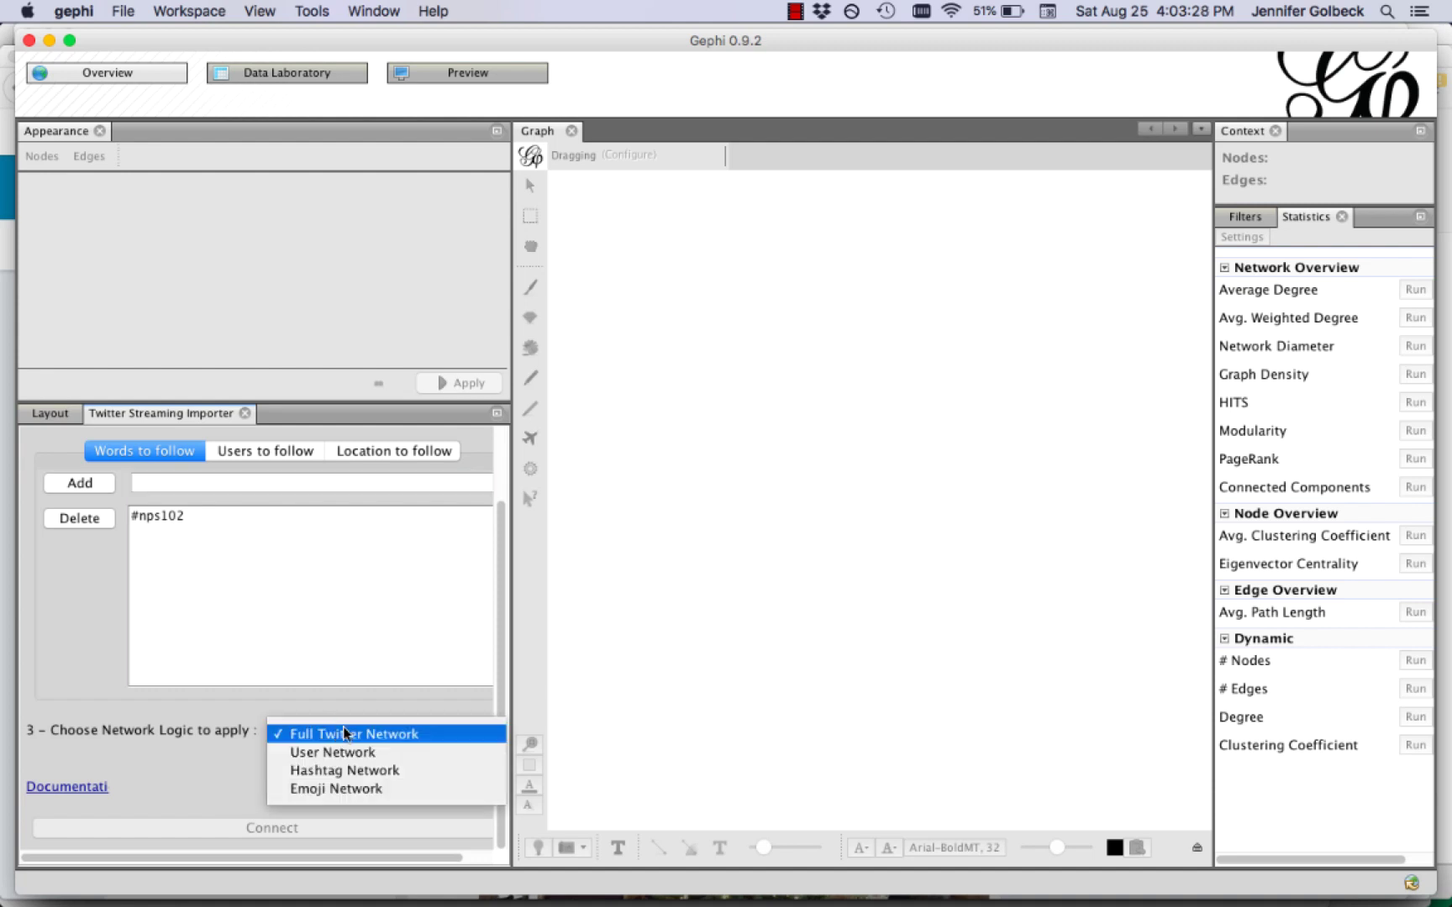
Choose User Network logic and connect to stream #nps102 tweets into the graph.
{"action": "left_click", "coordinate": [388, 753]}
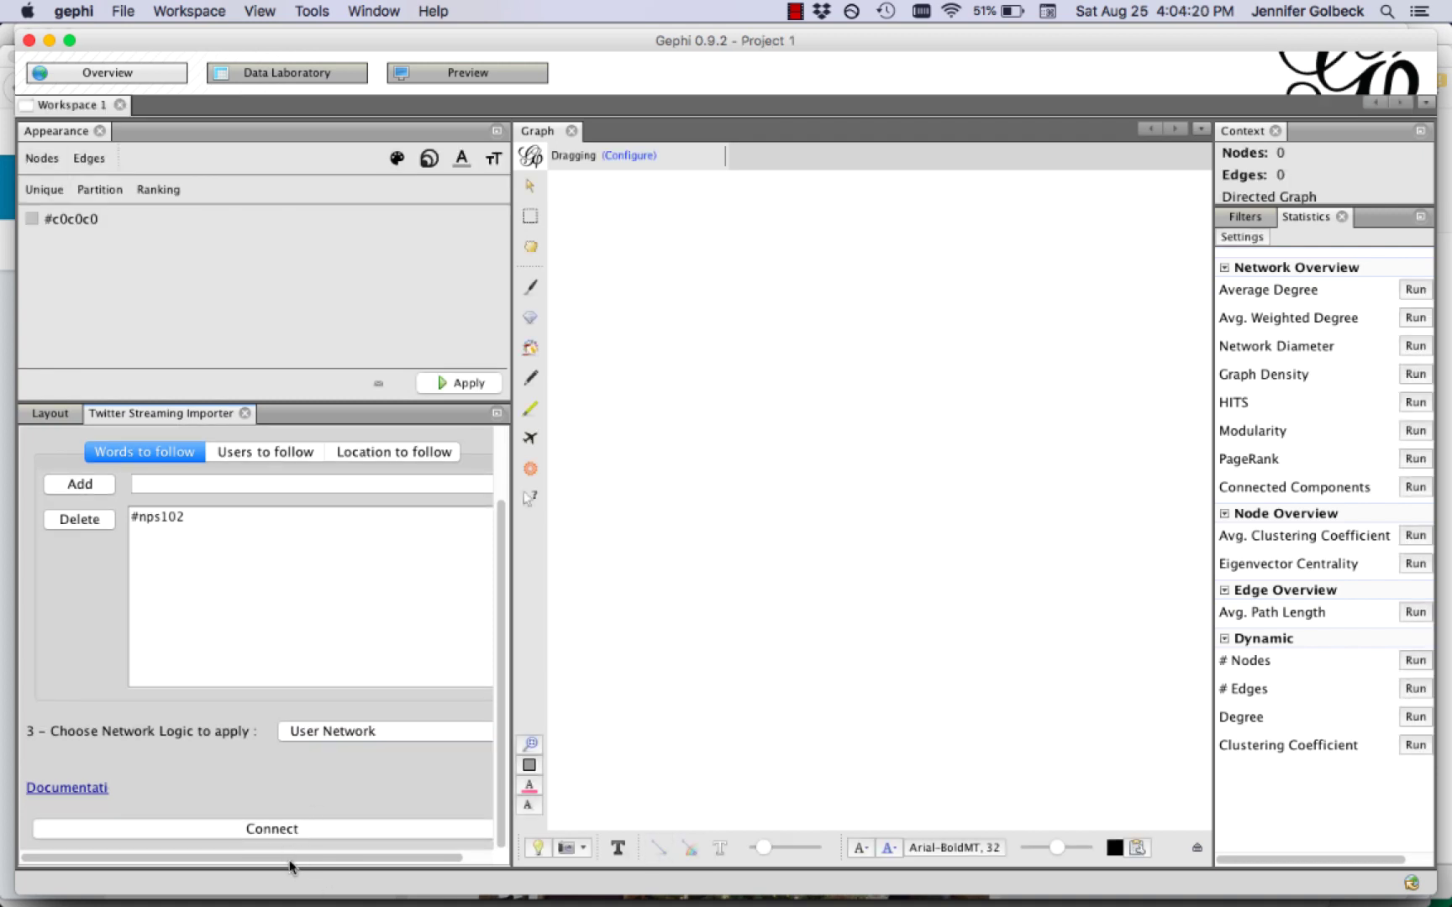
{"action": "left_click", "coordinate": [276, 830]}
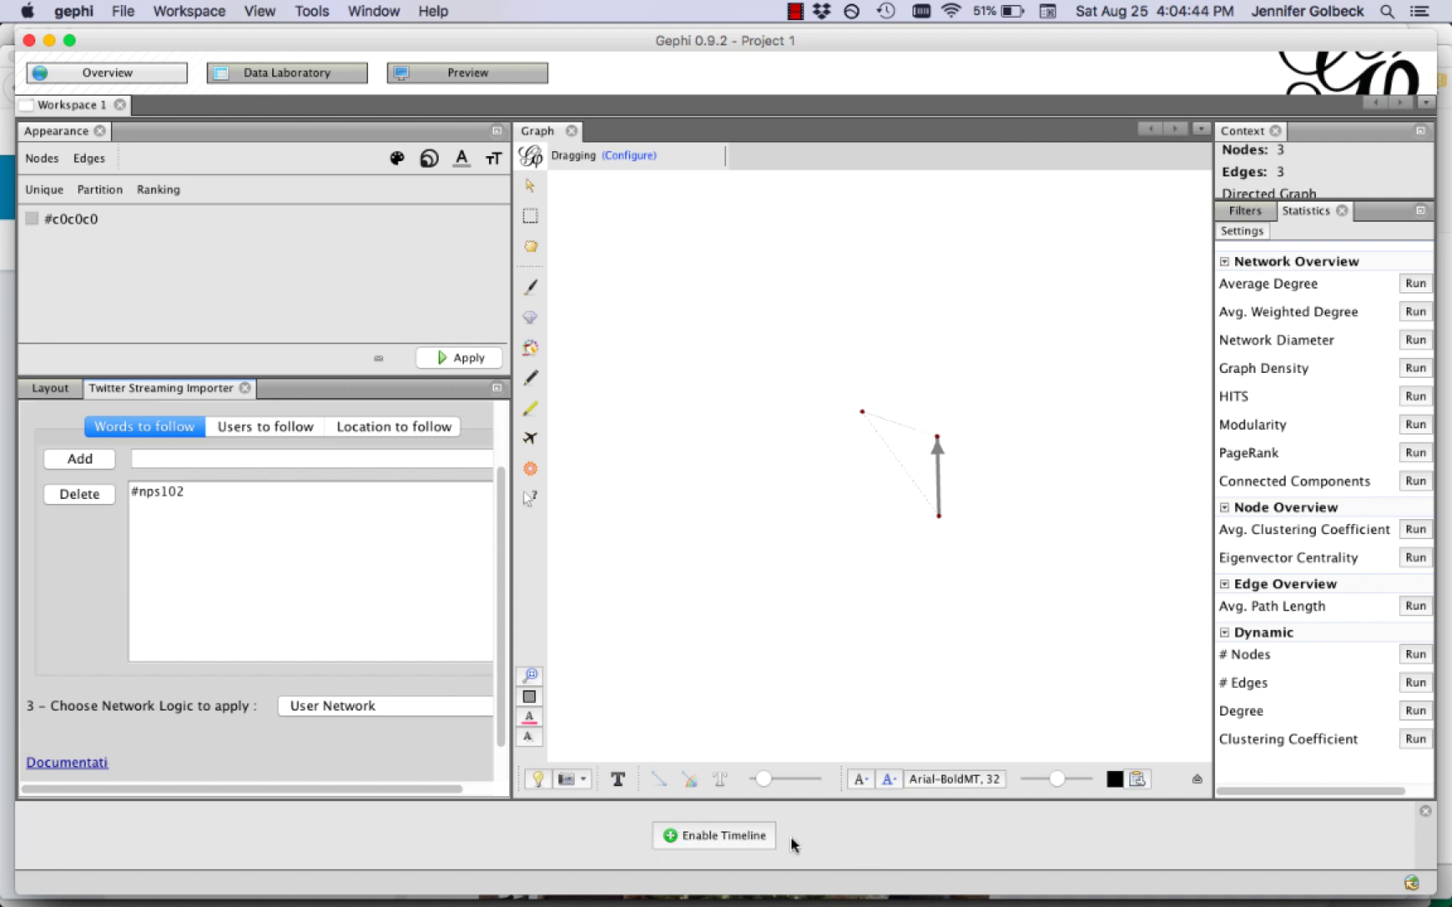
Check the Window menu's panel list for Timeline and close it without choosing anything.
{"action": "left_click", "coordinate": [315, 10]}
{"action": "mouse_move", "coordinate": [360, 7]}
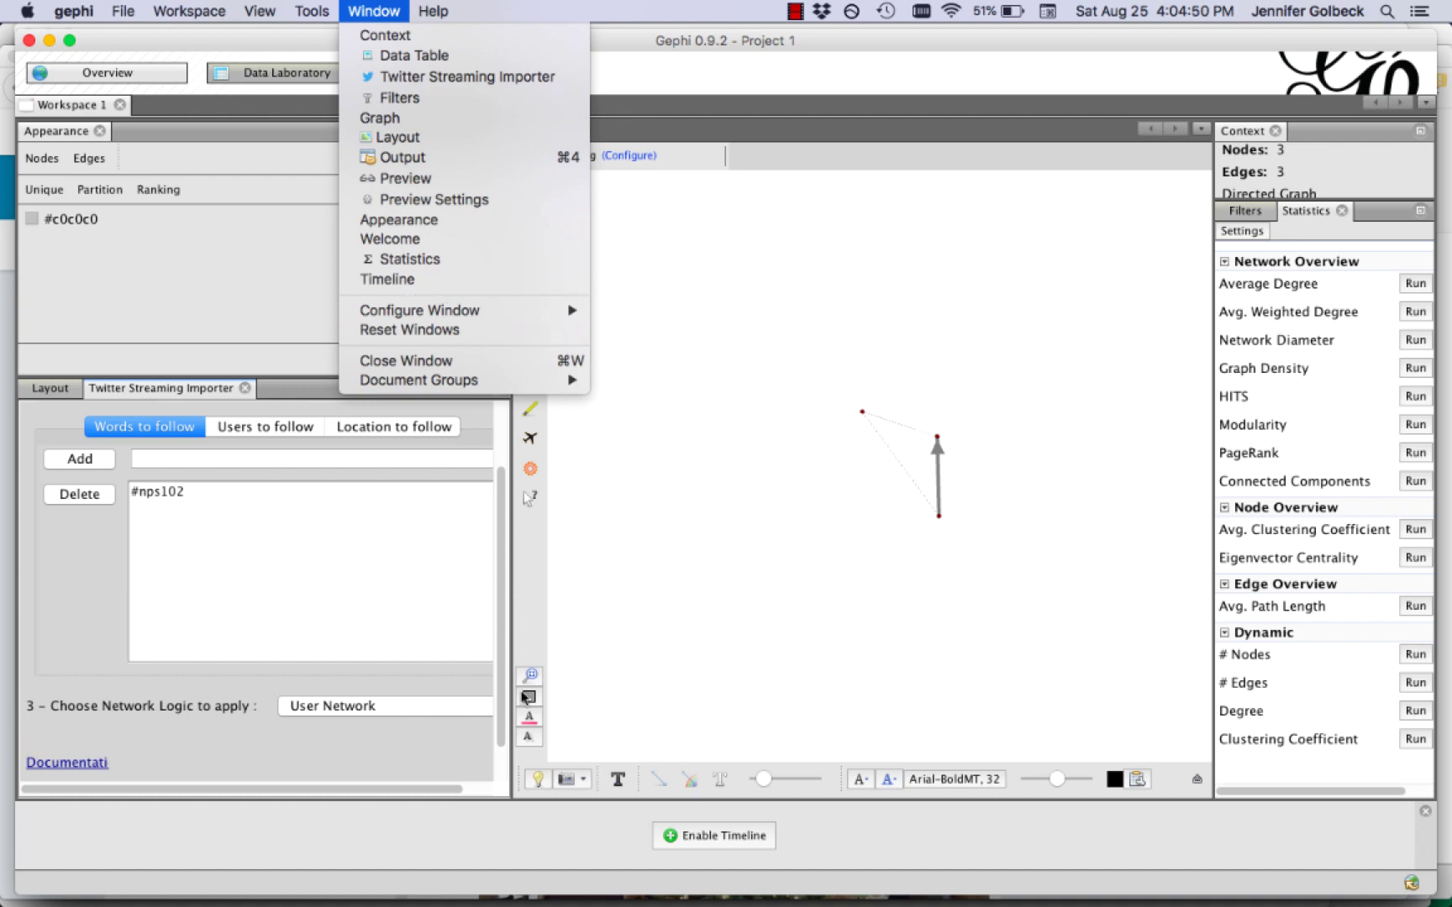
{"action": "left_click", "coordinate": [895, 489]}
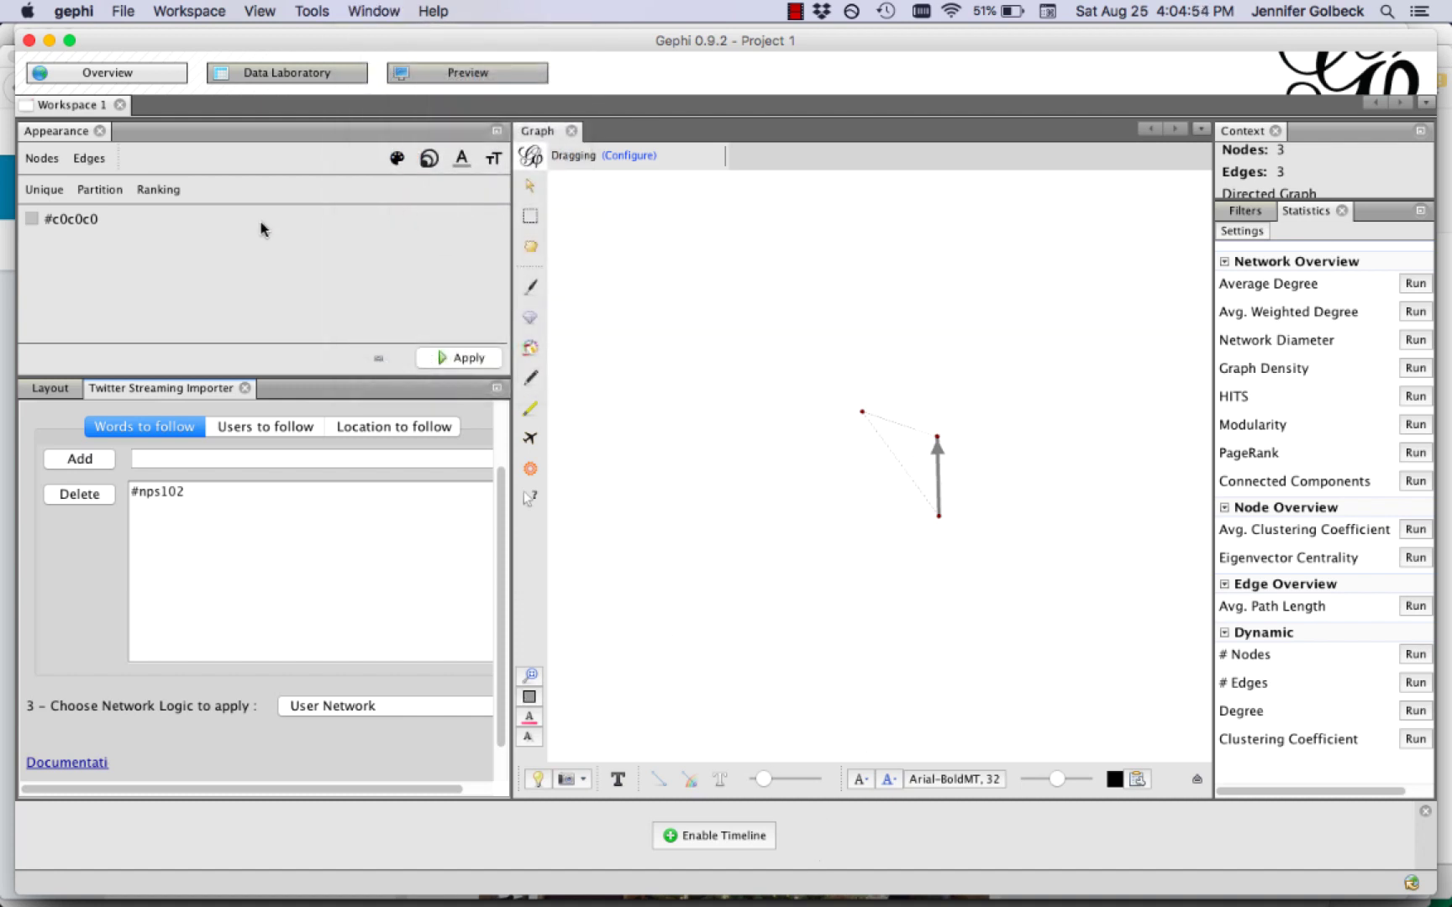
Review the streamed users in Data Laboratory, viewing the Edges list then returning to Nodes.
{"action": "left_click", "coordinate": [313, 78]}
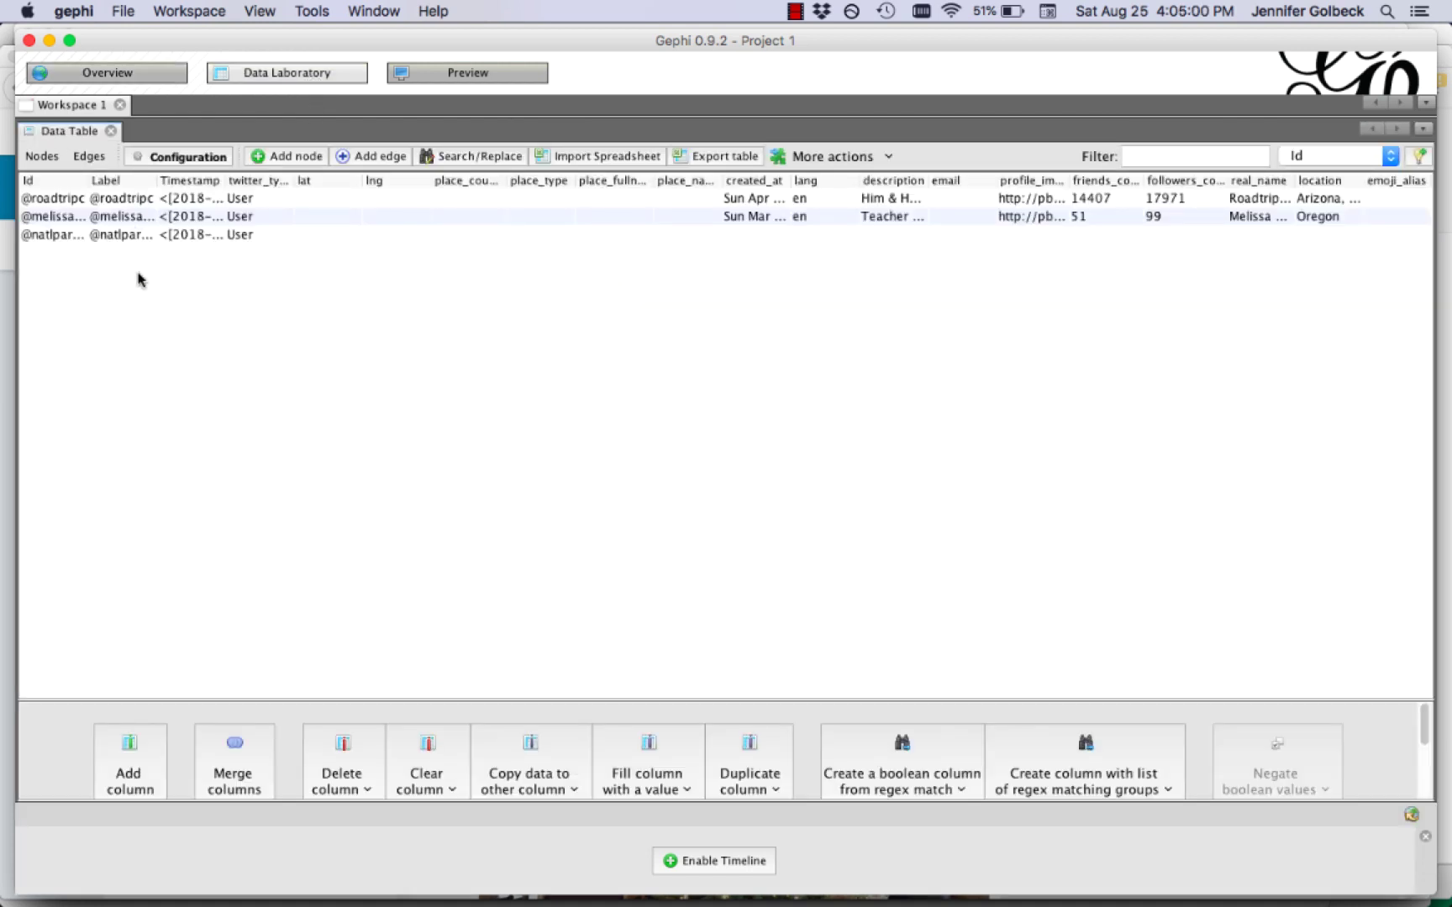
{"action": "left_click", "coordinate": [96, 158]}
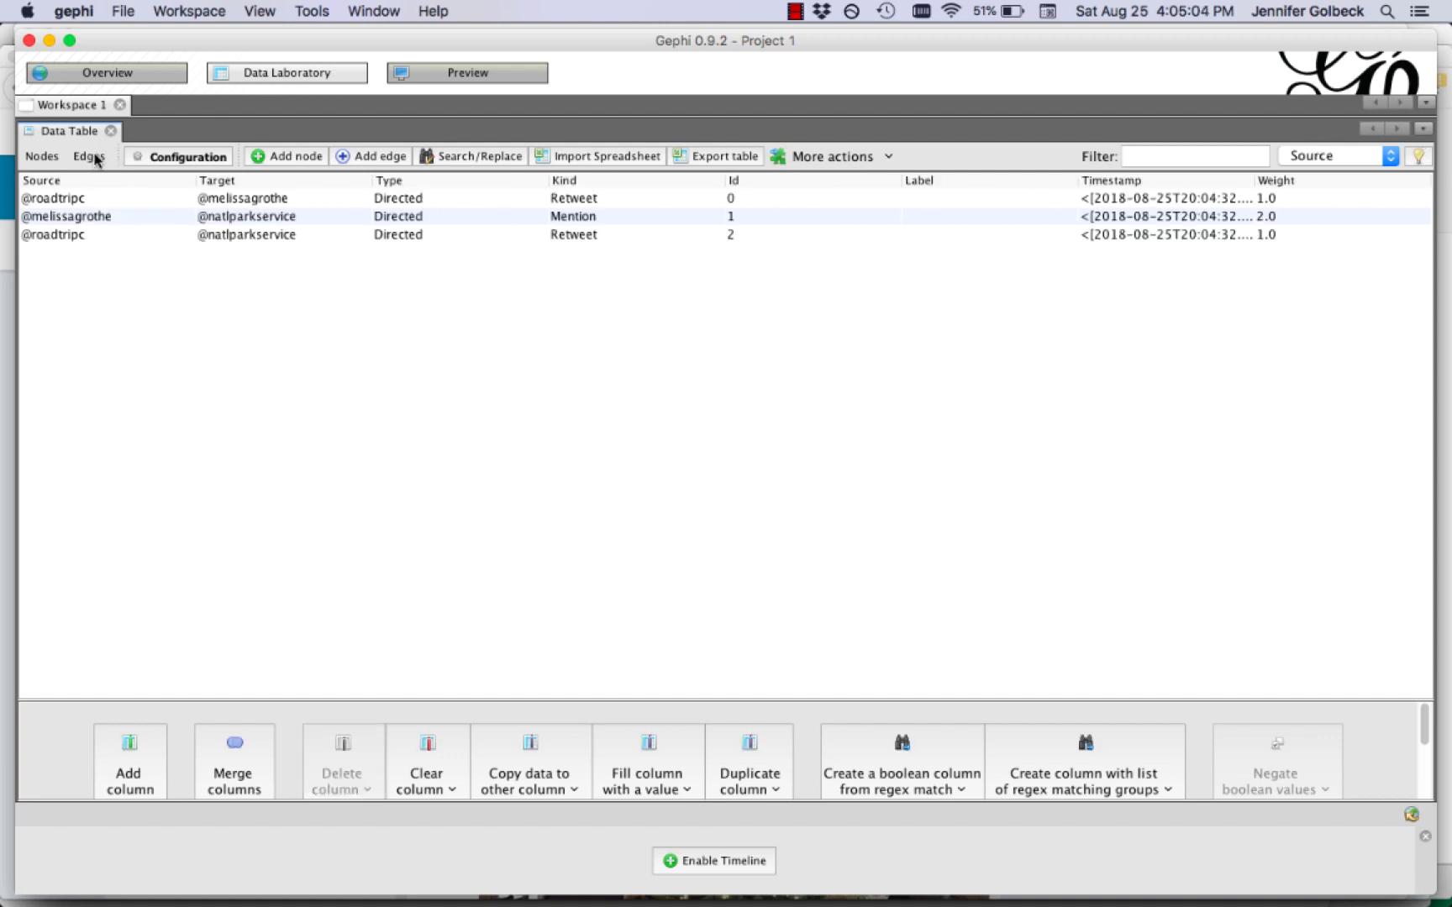
{"action": "left_click", "coordinate": [44, 158]}
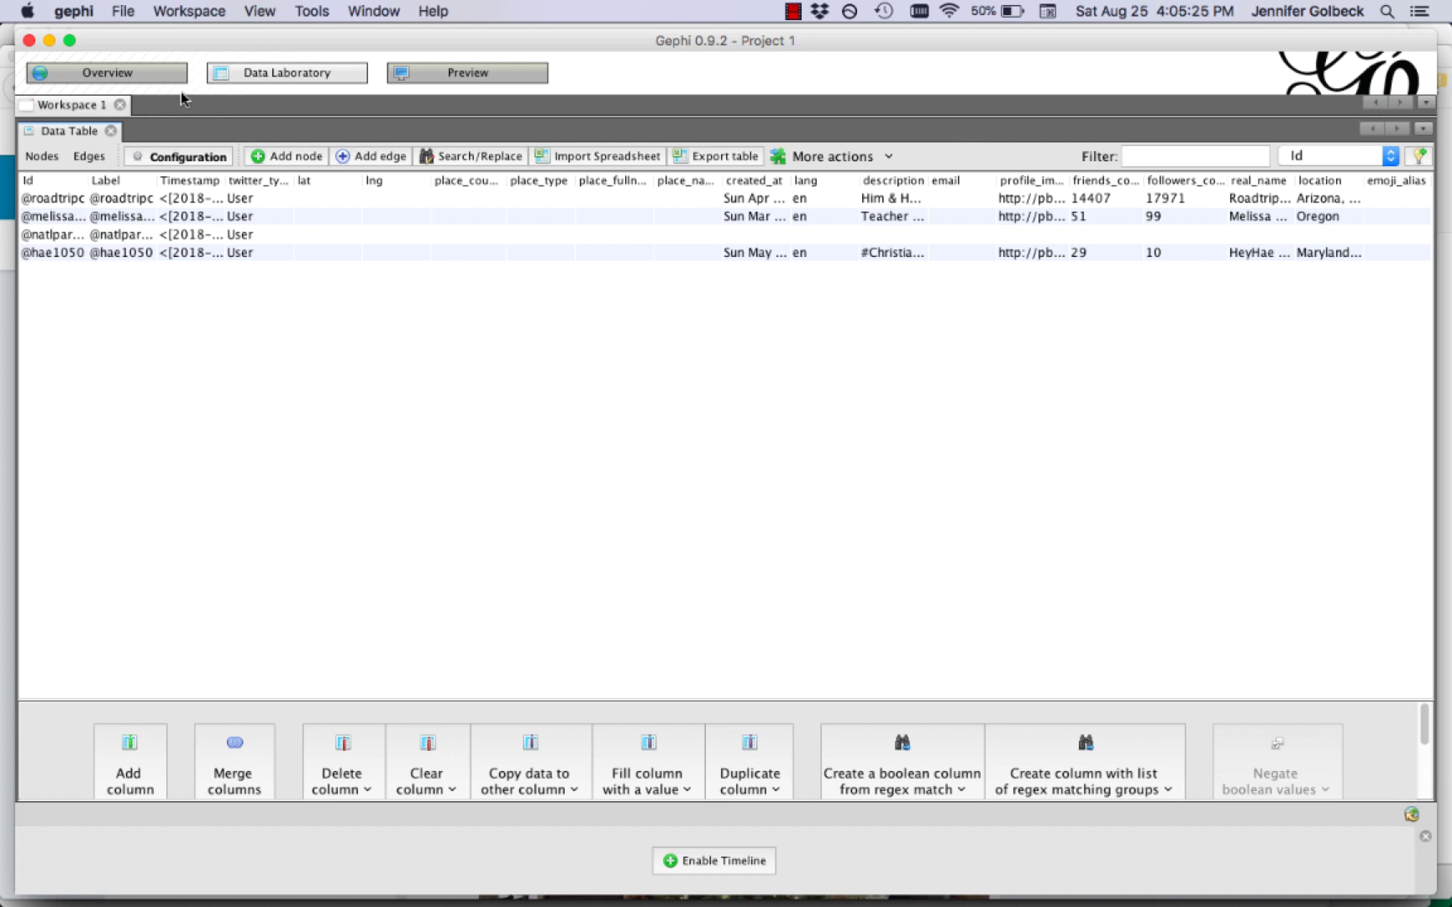
Run the Yifan Hu layout on the streaming #nps102 network in Overview.
{"action": "left_click", "coordinate": [148, 82]}
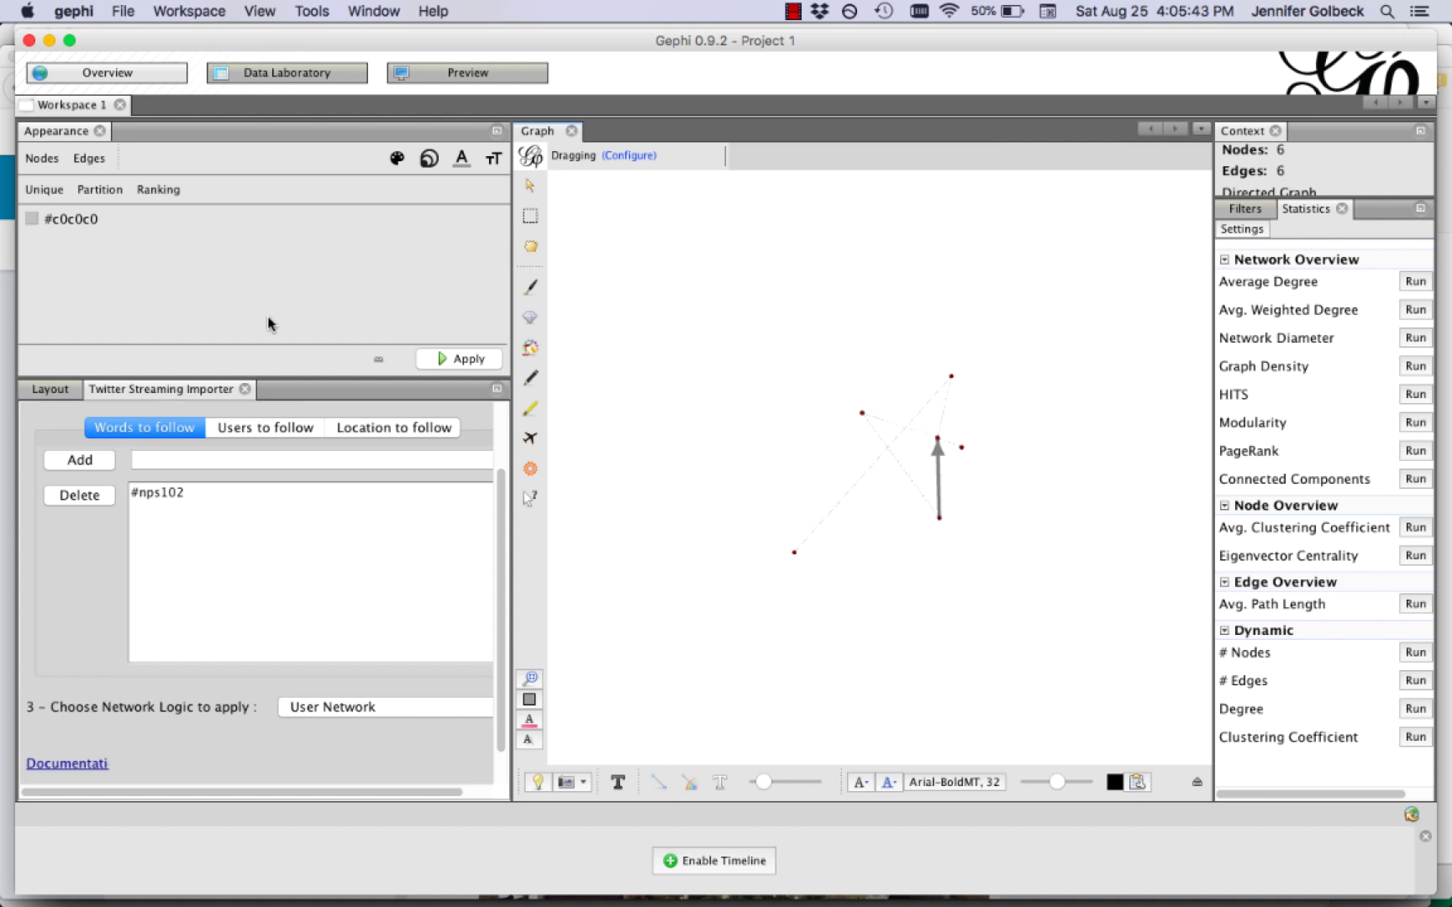
{"action": "left_click", "coordinate": [52, 393]}
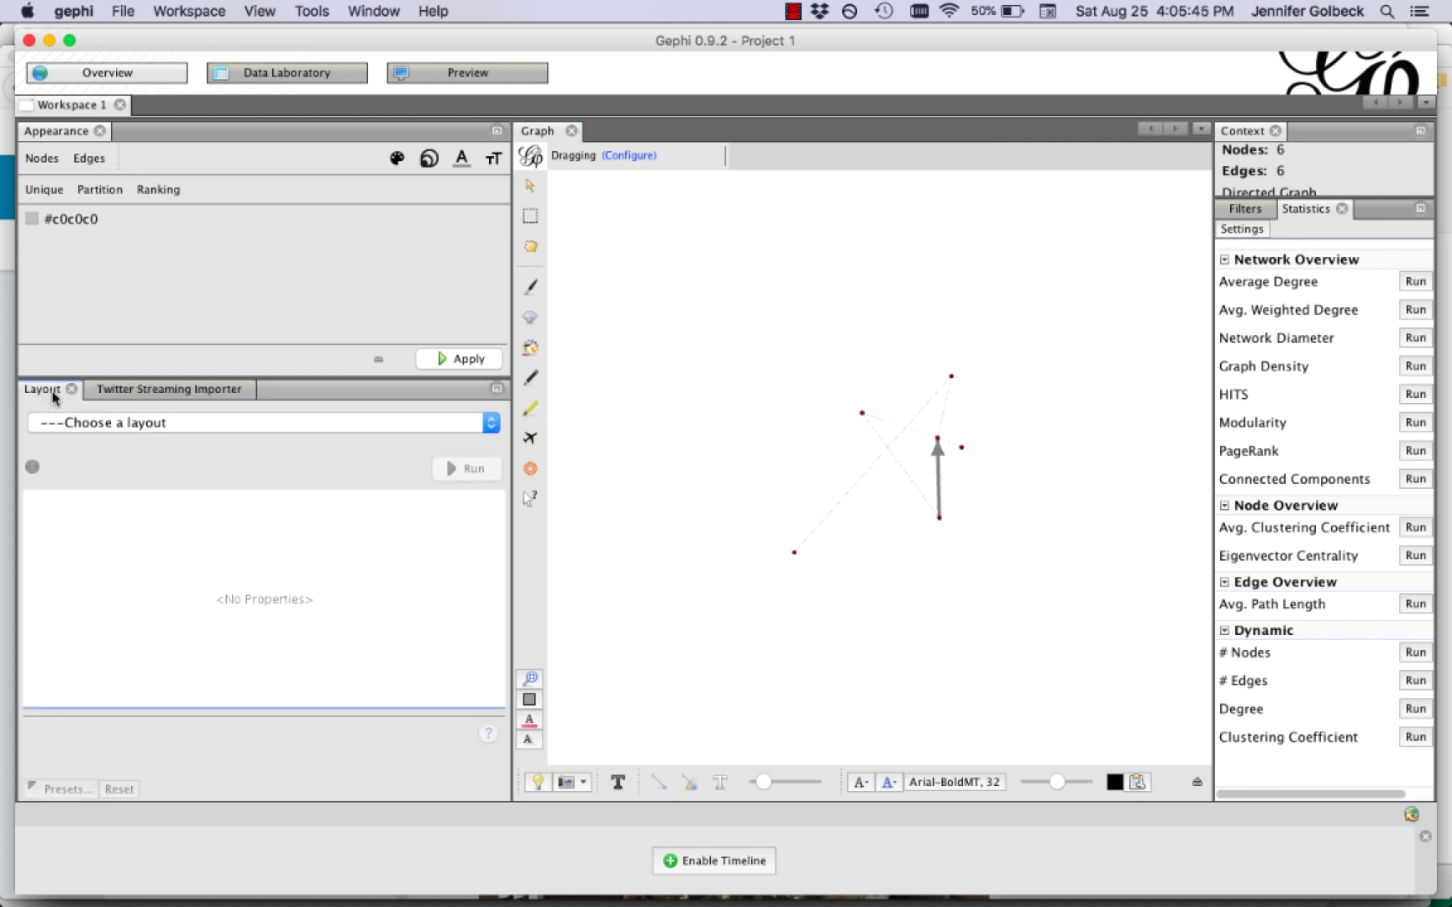
{"action": "left_click", "coordinate": [146, 423]}
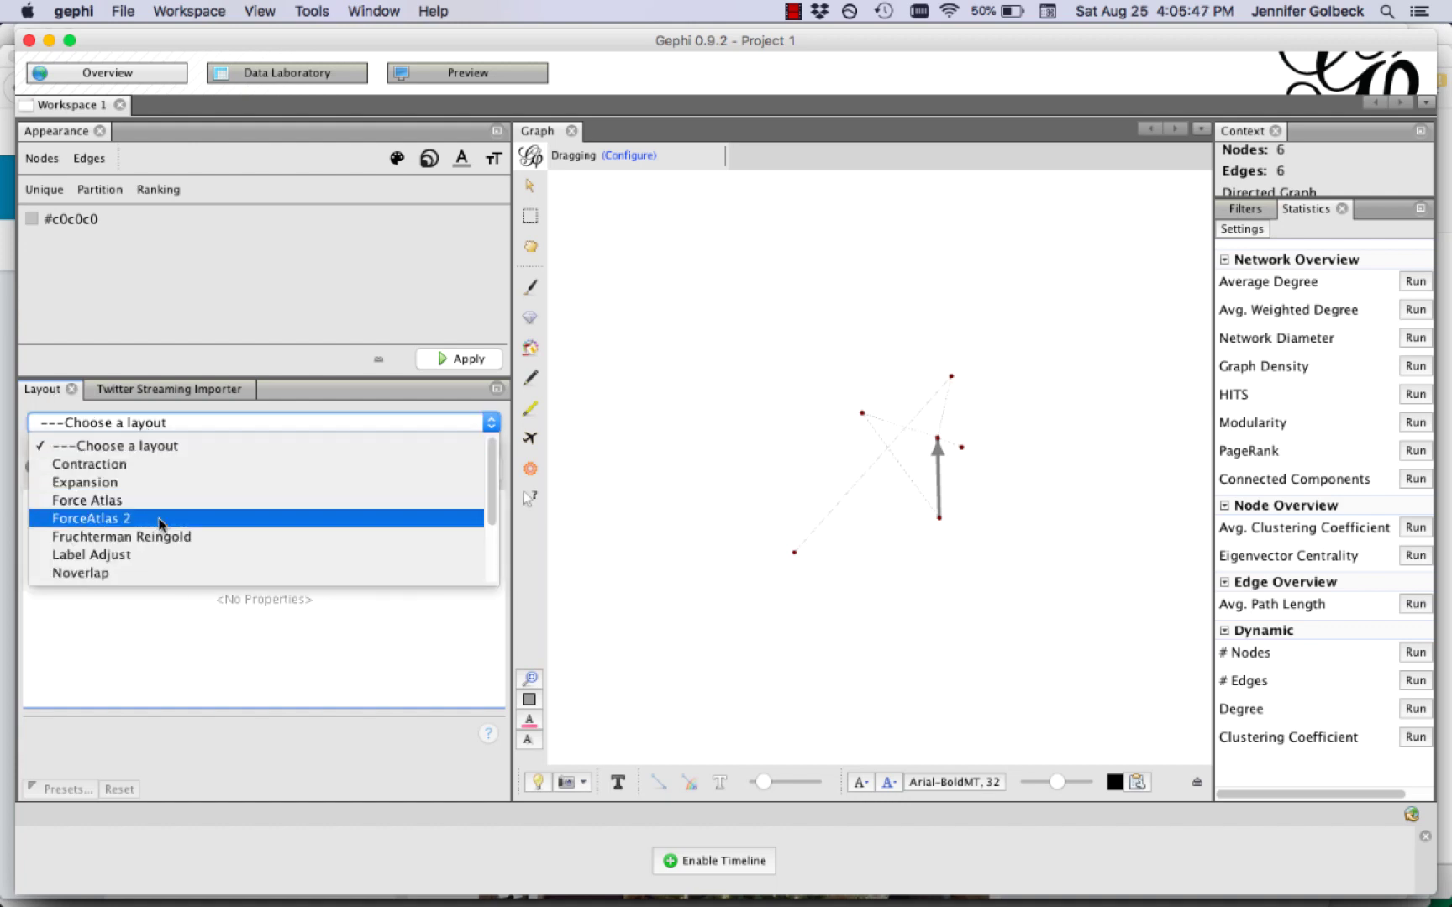
{"action": "scroll", "coordinate": [159, 519], "scroll_direction": "down", "scroll_amount": 2}
{"action": "left_click", "coordinate": [138, 574]}
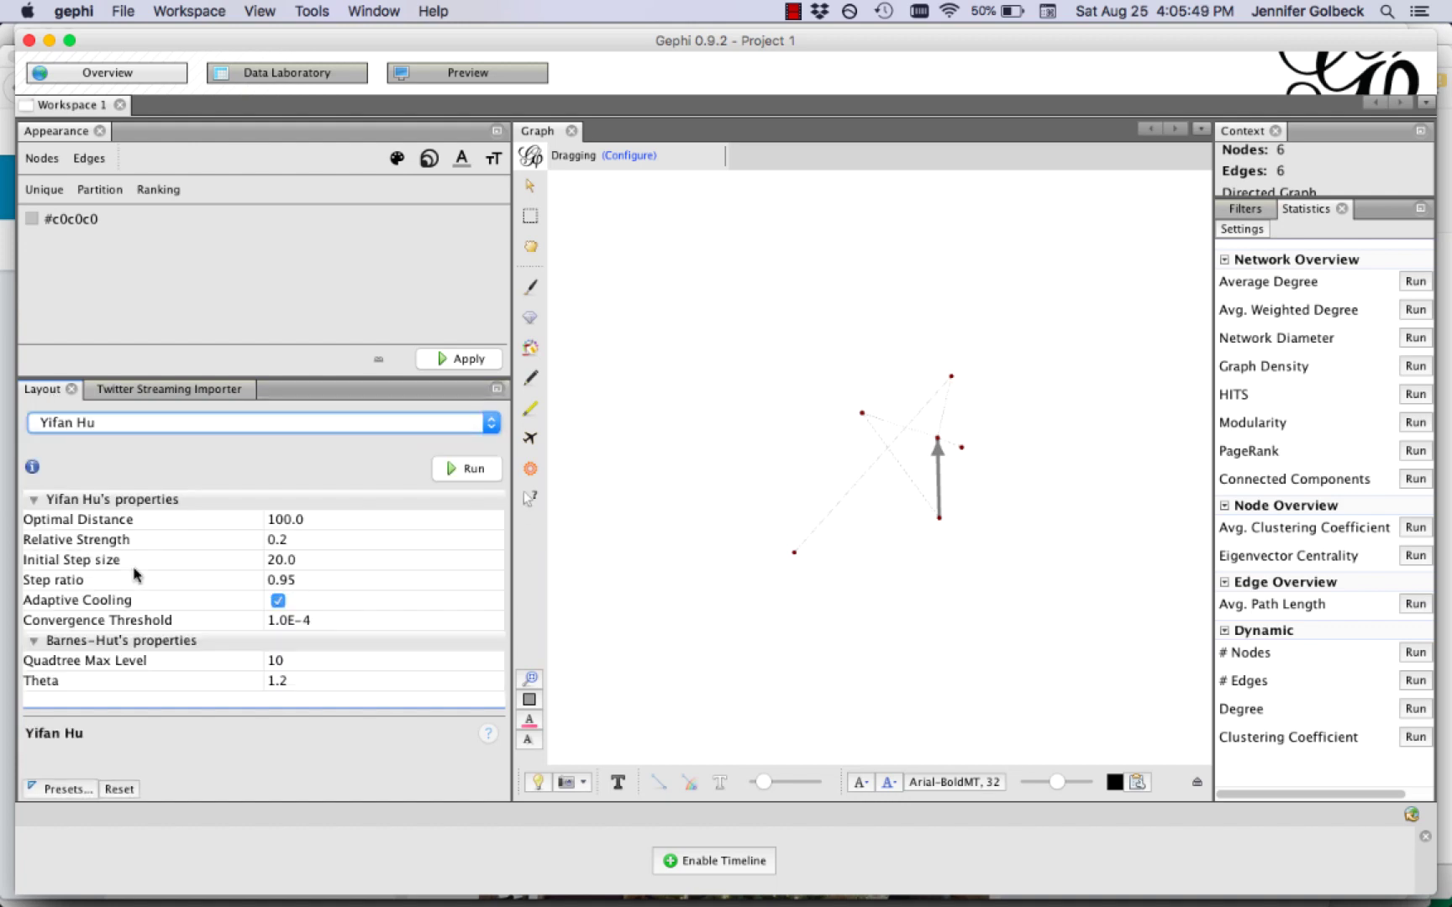
{"action": "left_click", "coordinate": [476, 470]}
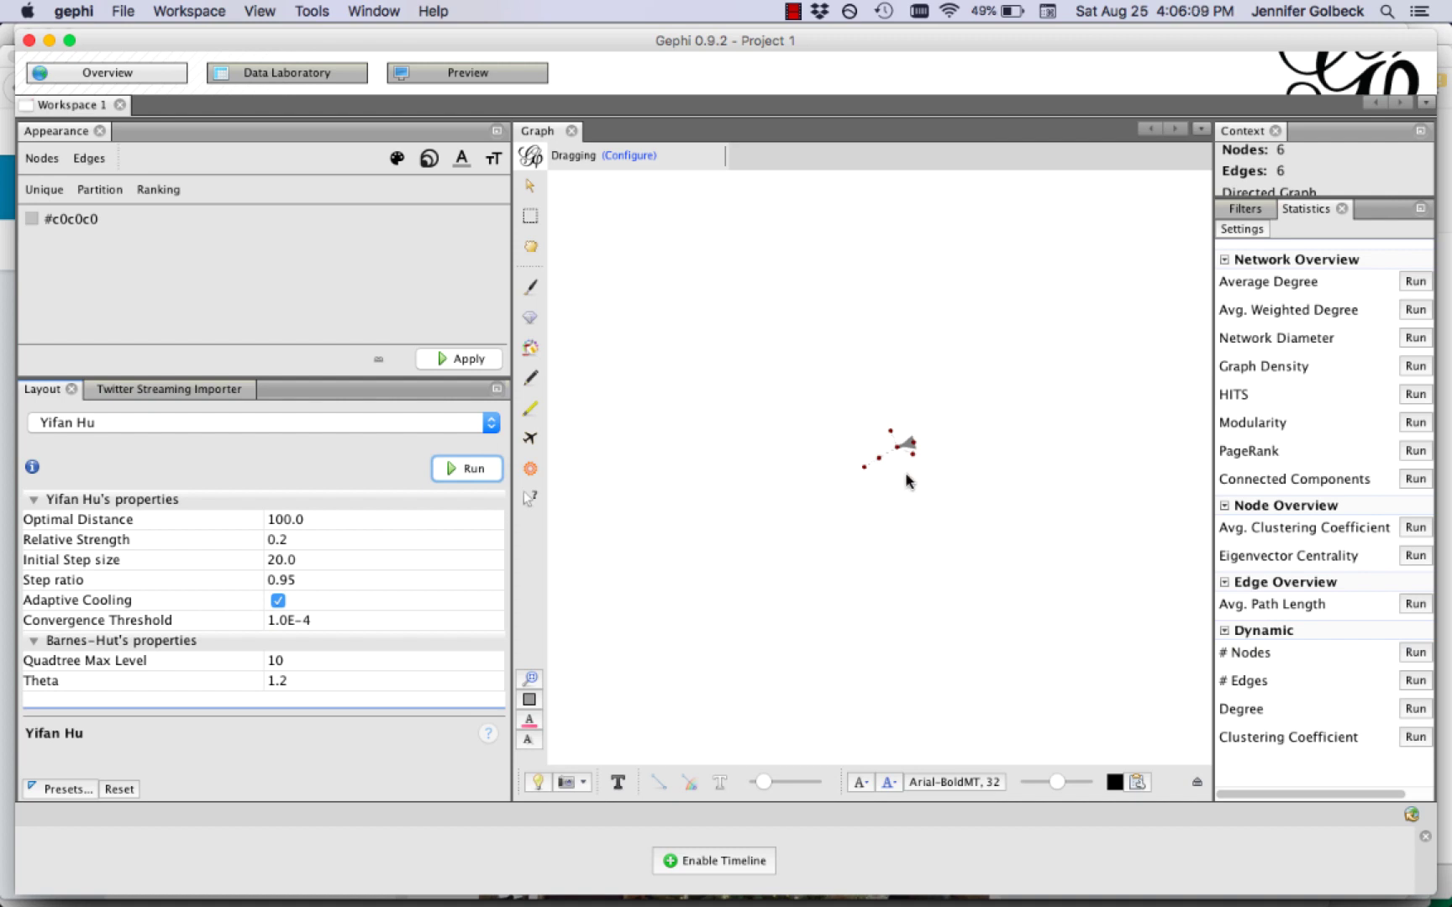
Make the graph's edges thinner with the edge-thickness slider.
{"action": "scroll", "coordinate": [907, 481], "scroll_direction": "up", "scroll_amount": 5}
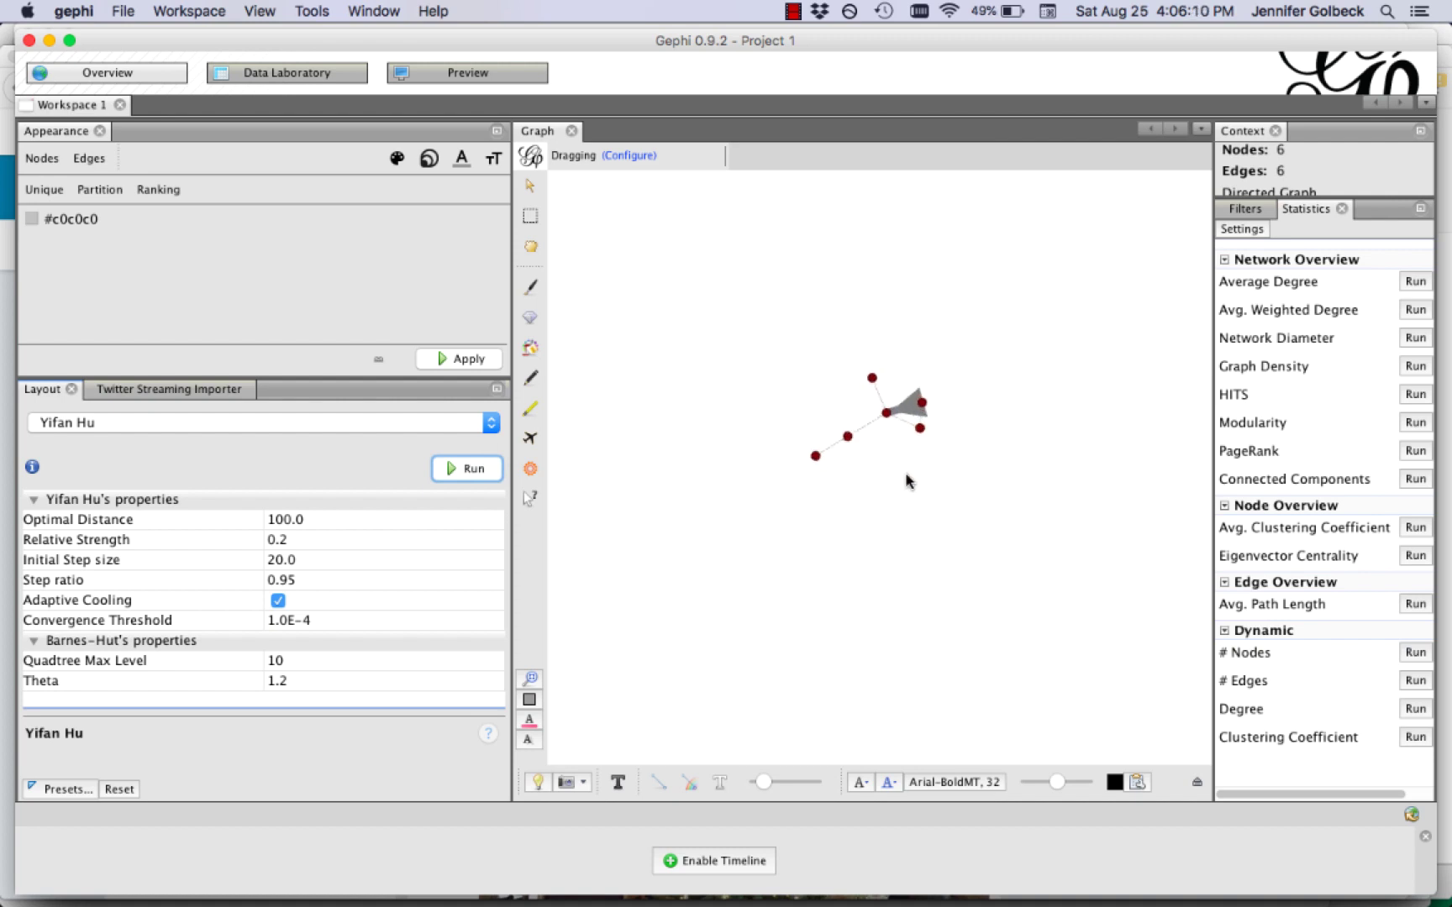
{"action": "scroll", "coordinate": [907, 481], "scroll_direction": "down", "scroll_amount": 2}
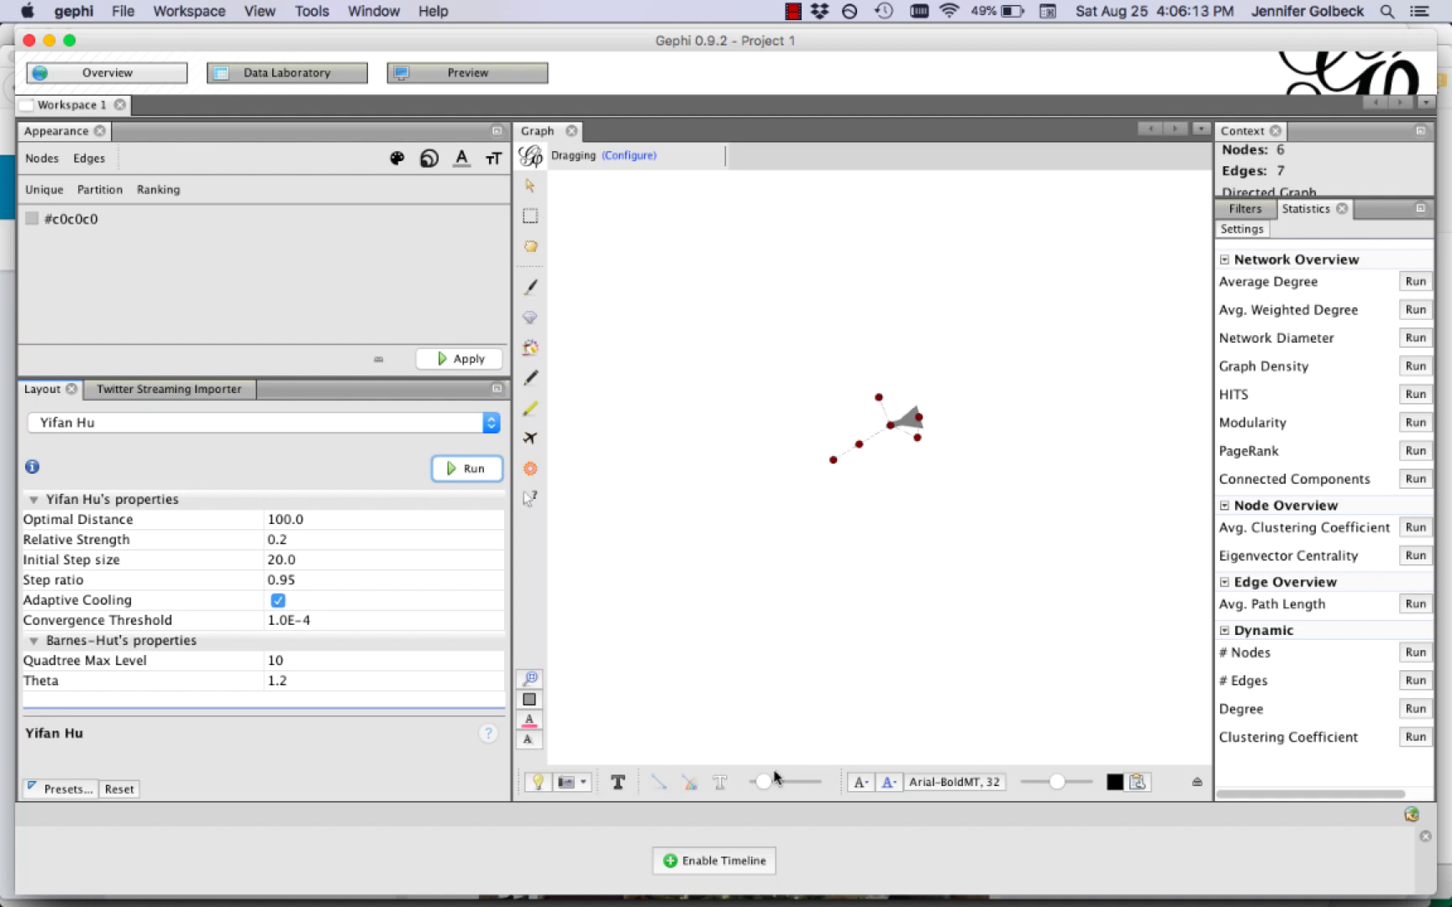
{"action": "left_click_drag", "start_coordinate": [765, 787], "coordinate": [754, 787]}
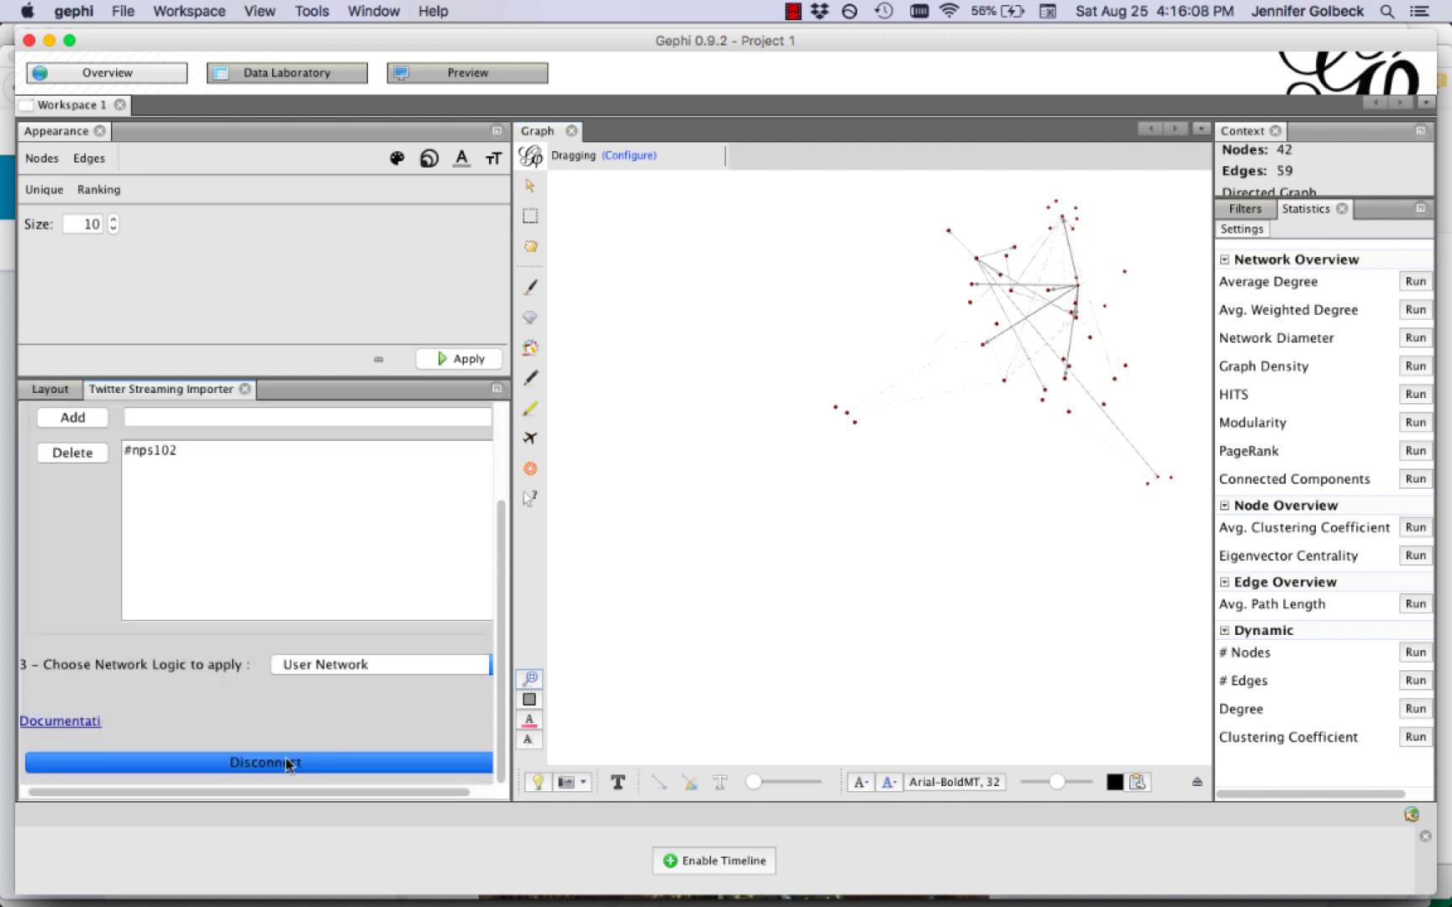
Stop streaming at 42 nodes and 59 edges, then rerun Yifan Hu on the larger network.
{"action": "left_click", "coordinate": [287, 765]}
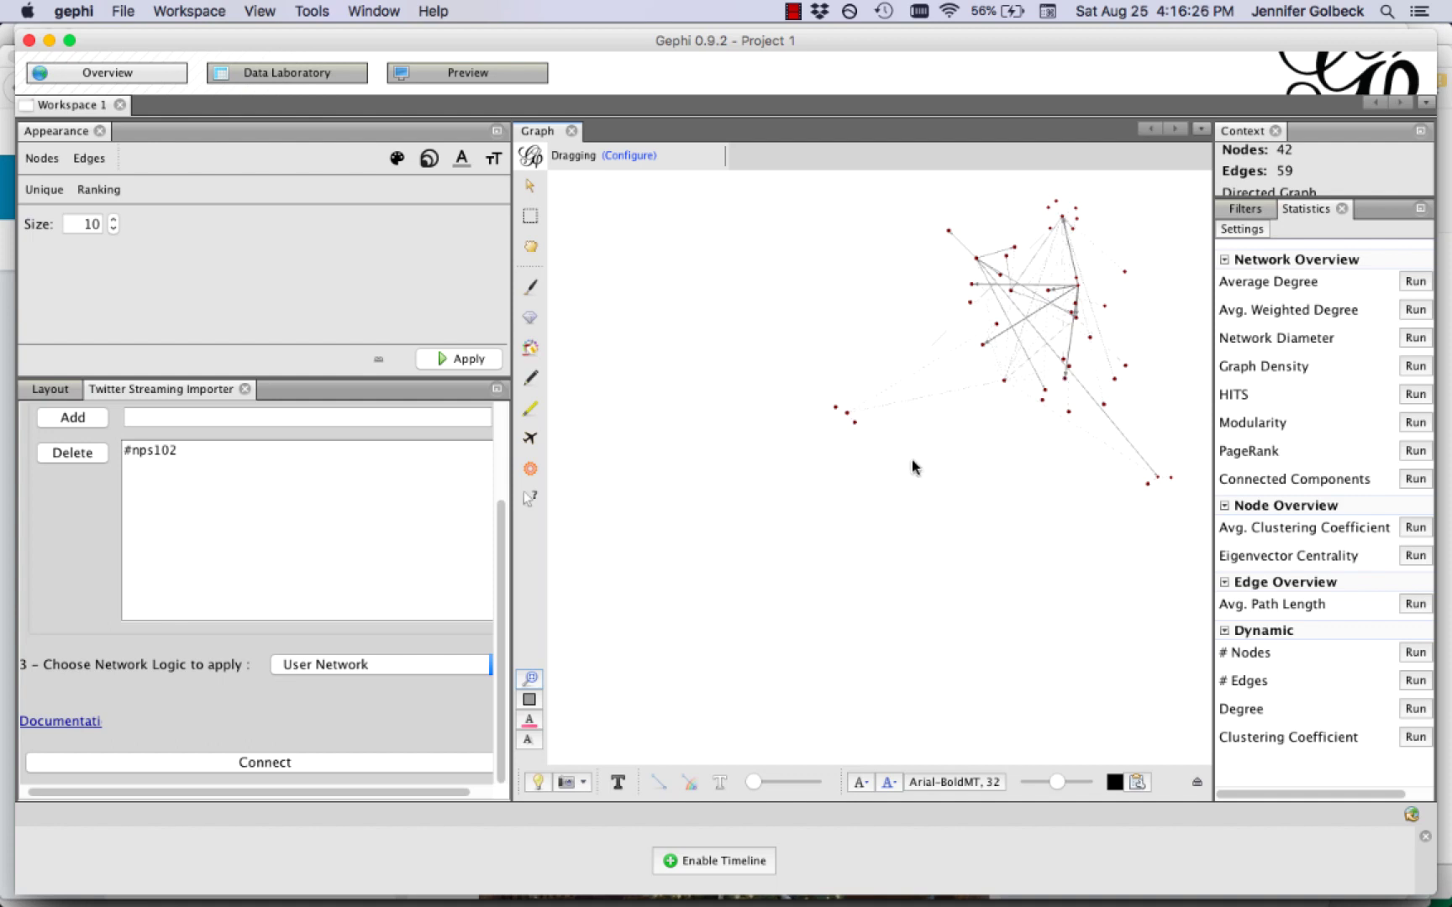
{"action": "scroll", "coordinate": [912, 460], "scroll_direction": "down", "scroll_amount": 5}
{"action": "scroll", "coordinate": [949, 430], "scroll_direction": "up", "scroll_amount": 5}
{"action": "scroll", "coordinate": [950, 431], "scroll_direction": "down", "scroll_amount": 3}
{"action": "scroll", "coordinate": [913, 456], "scroll_direction": "up", "scroll_amount": 4}
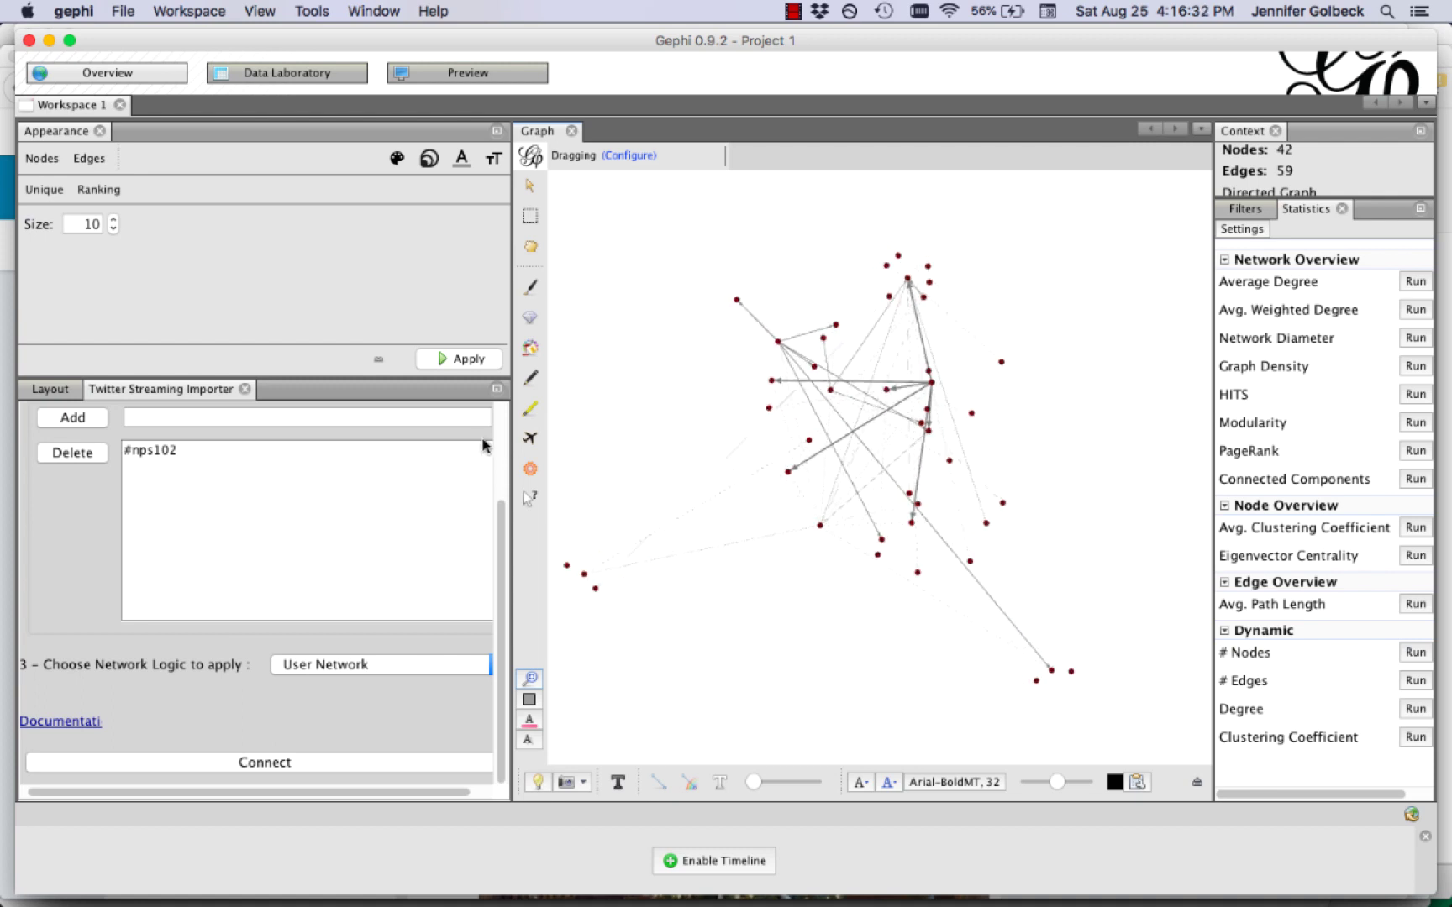
{"action": "left_click", "coordinate": [51, 389]}
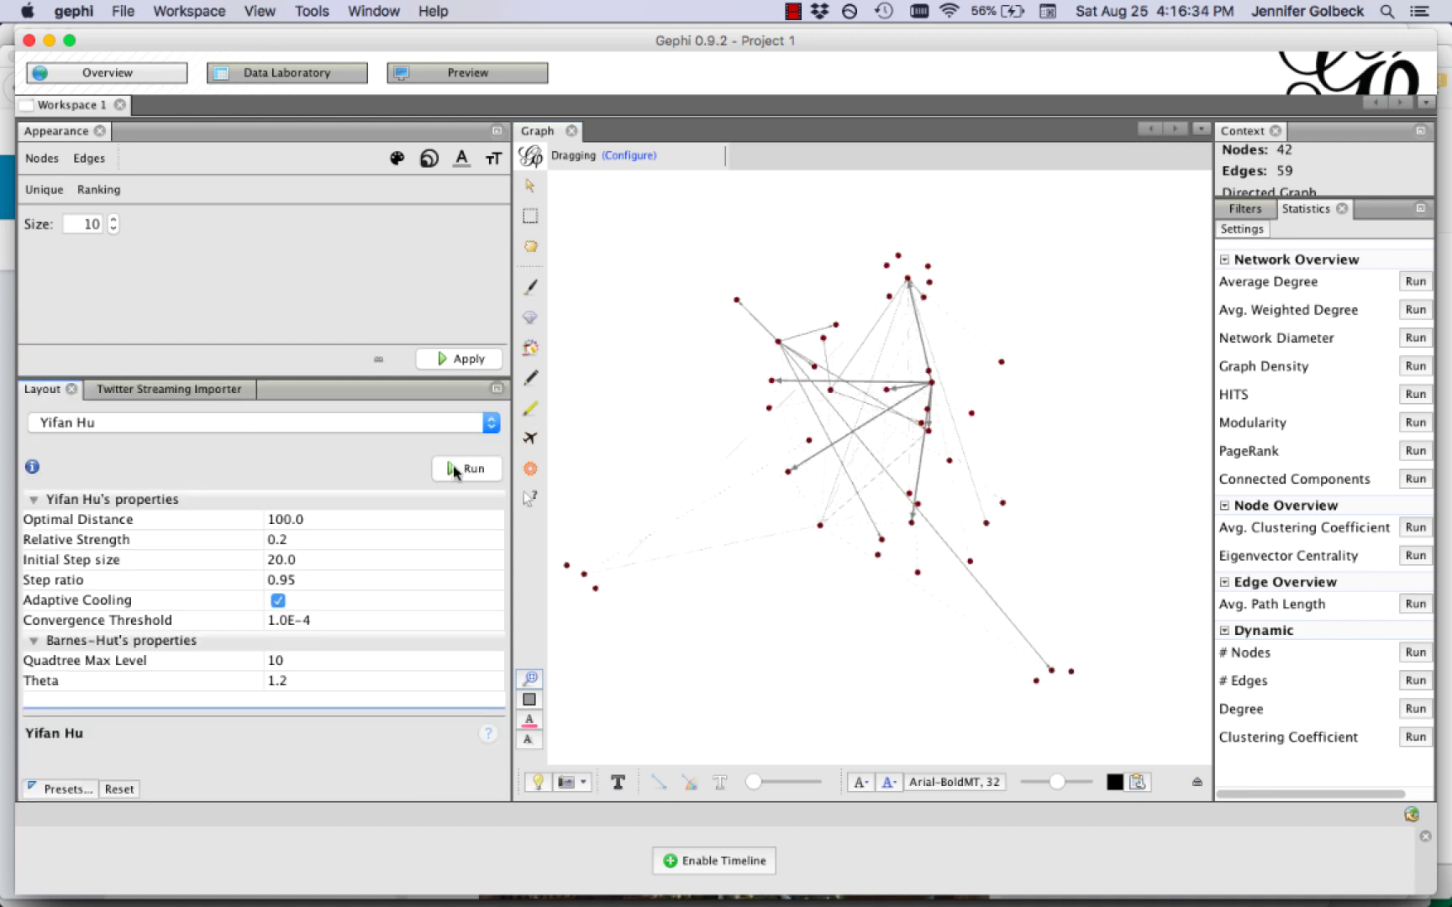
{"action": "left_click", "coordinate": [454, 469]}
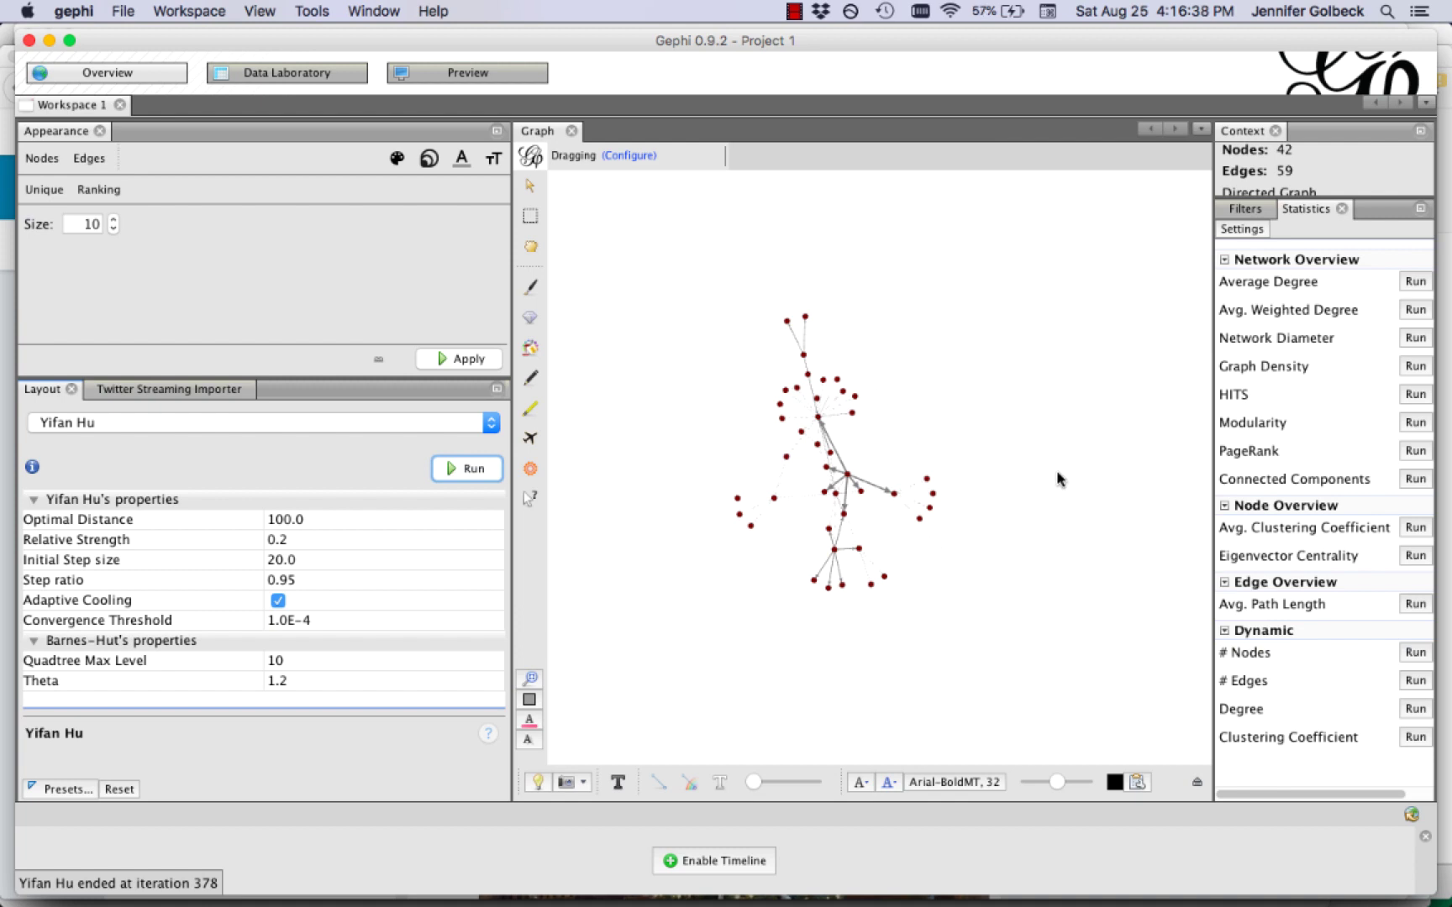
Compute Modularity (0.495) and Network Diameter statistics, then close the report.
{"action": "left_click", "coordinate": [1416, 423]}
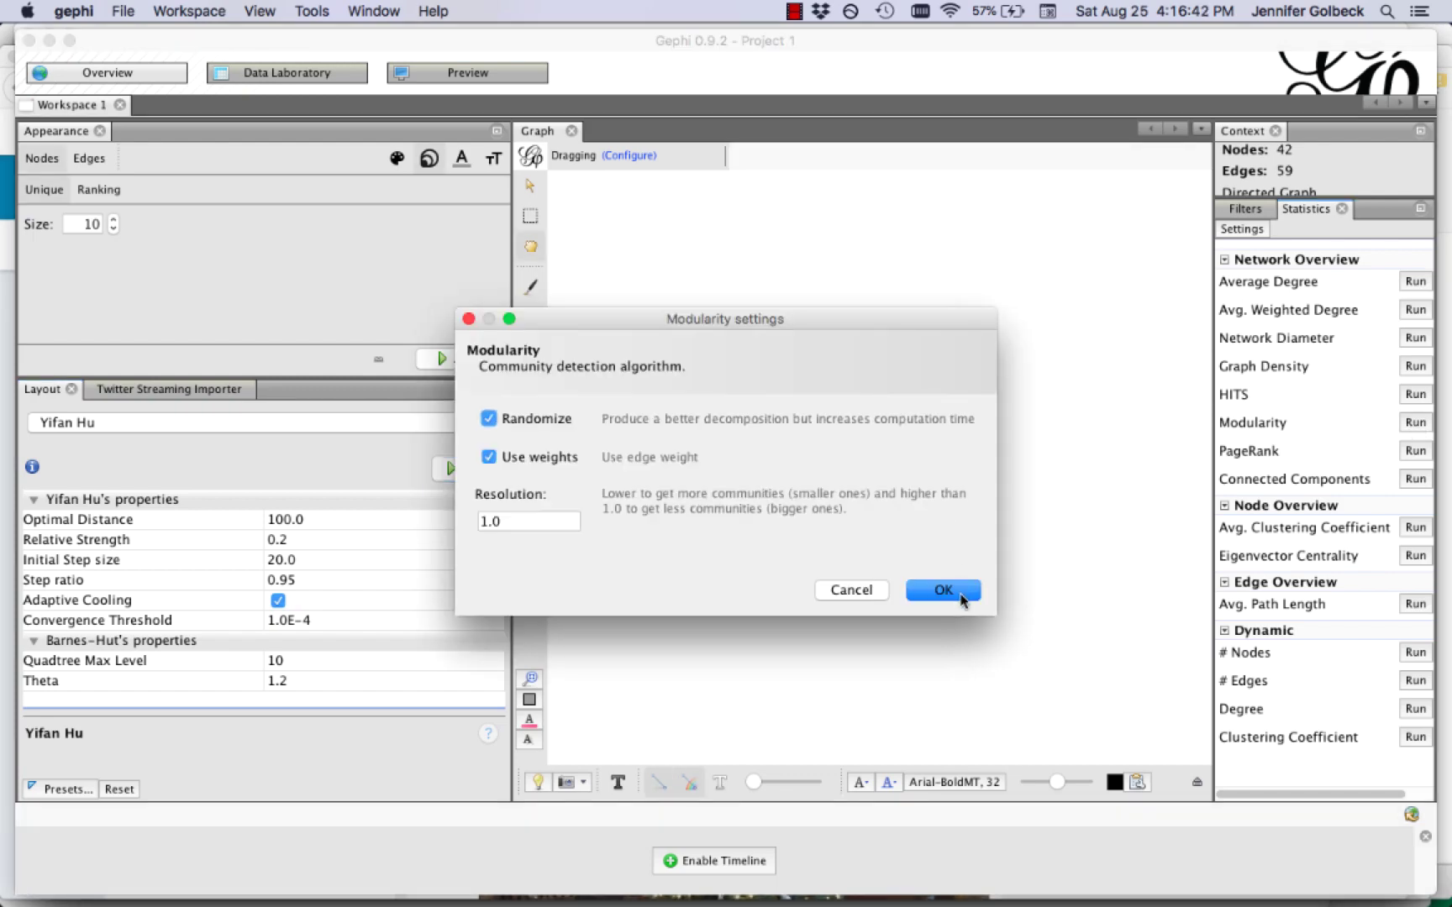
{"action": "left_click", "coordinate": [961, 596]}
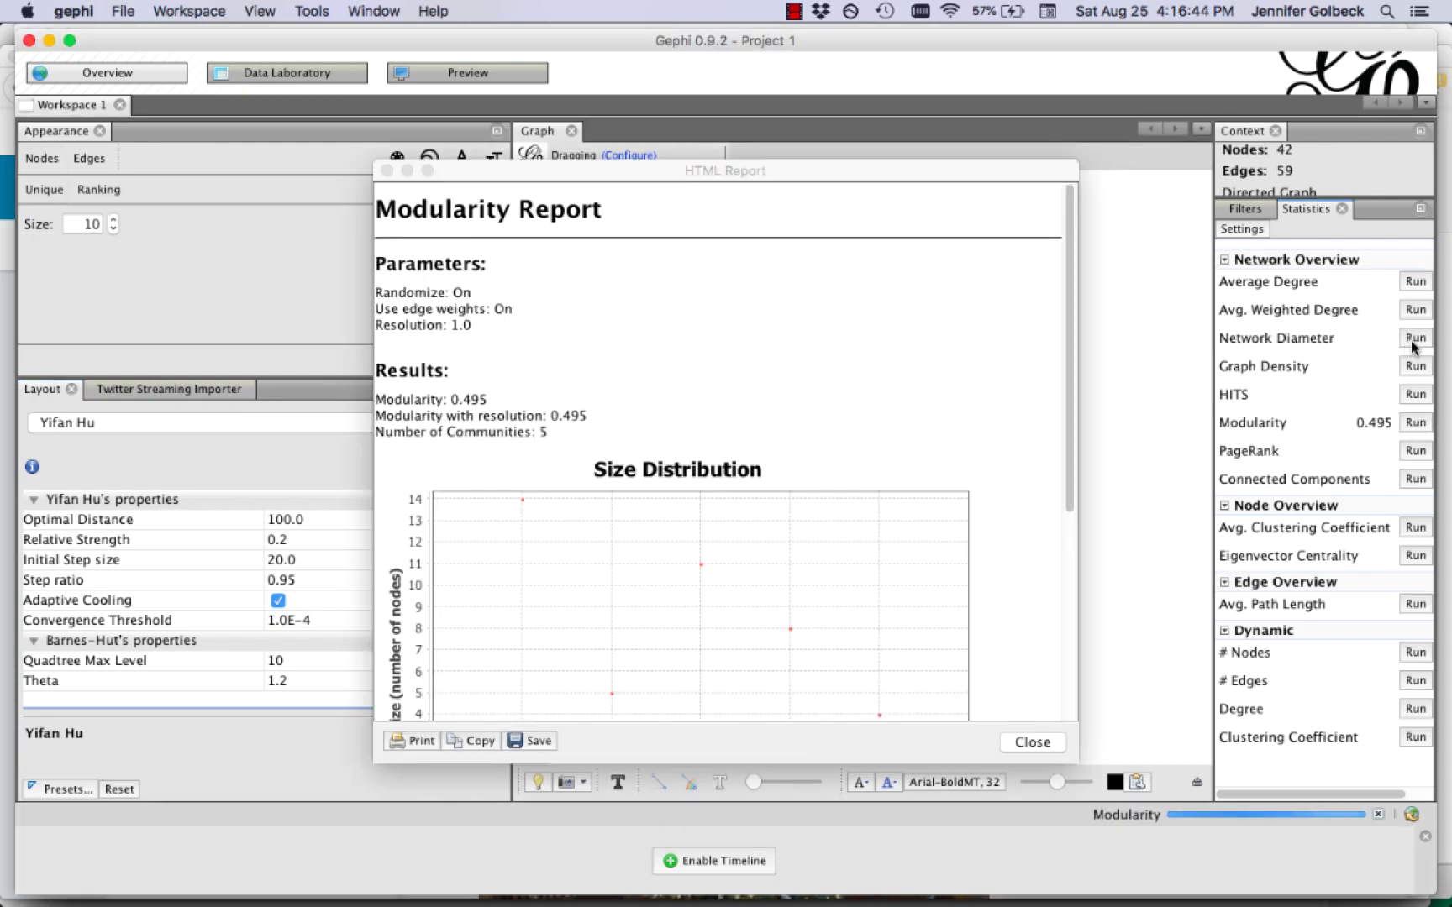
{"action": "left_click", "coordinate": [1413, 338]}
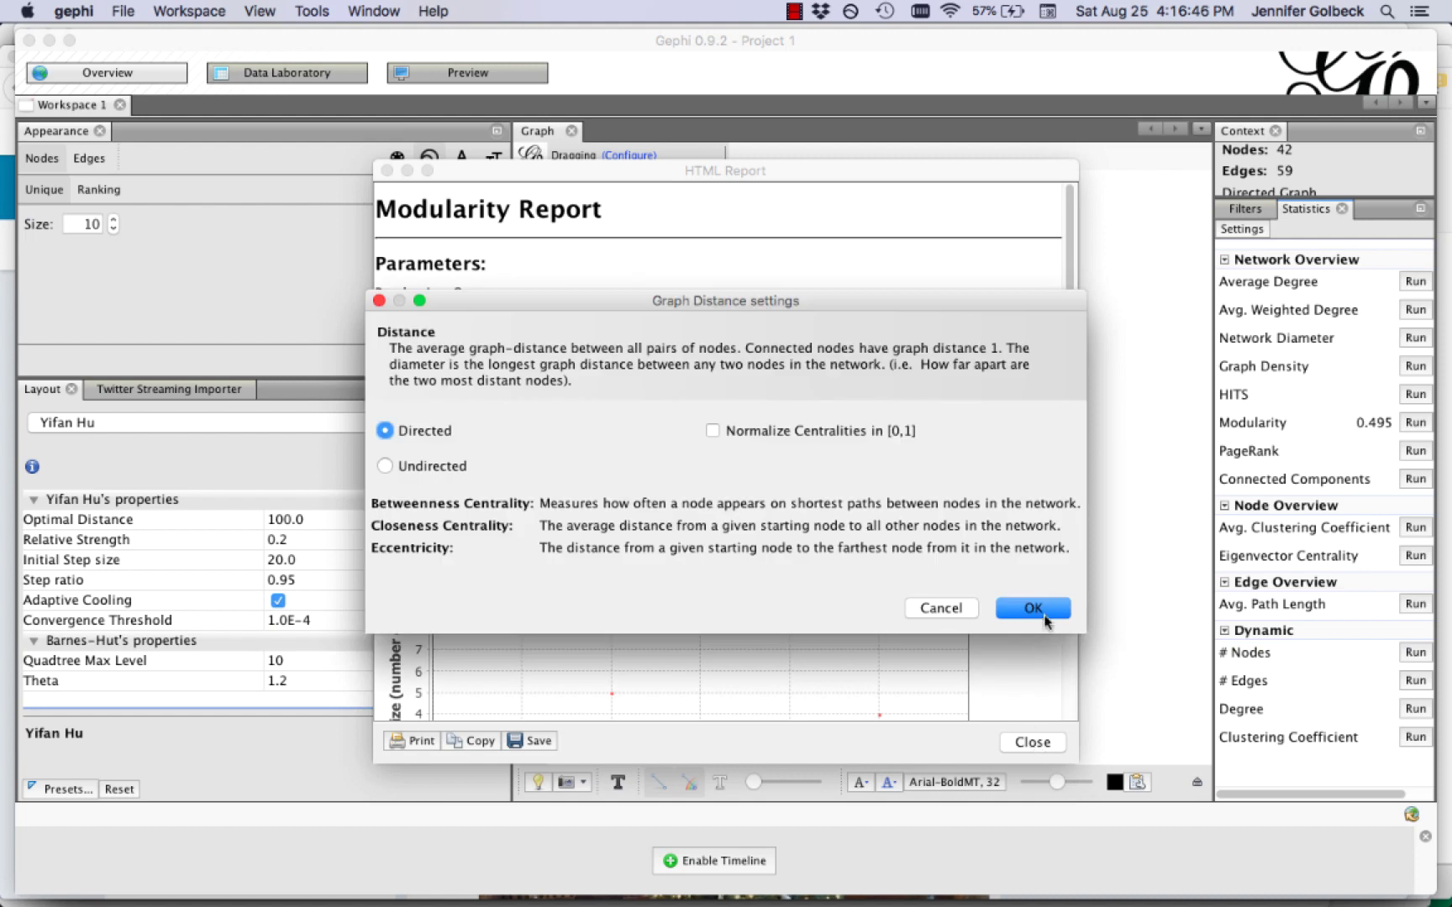
{"action": "left_click", "coordinate": [1040, 612]}
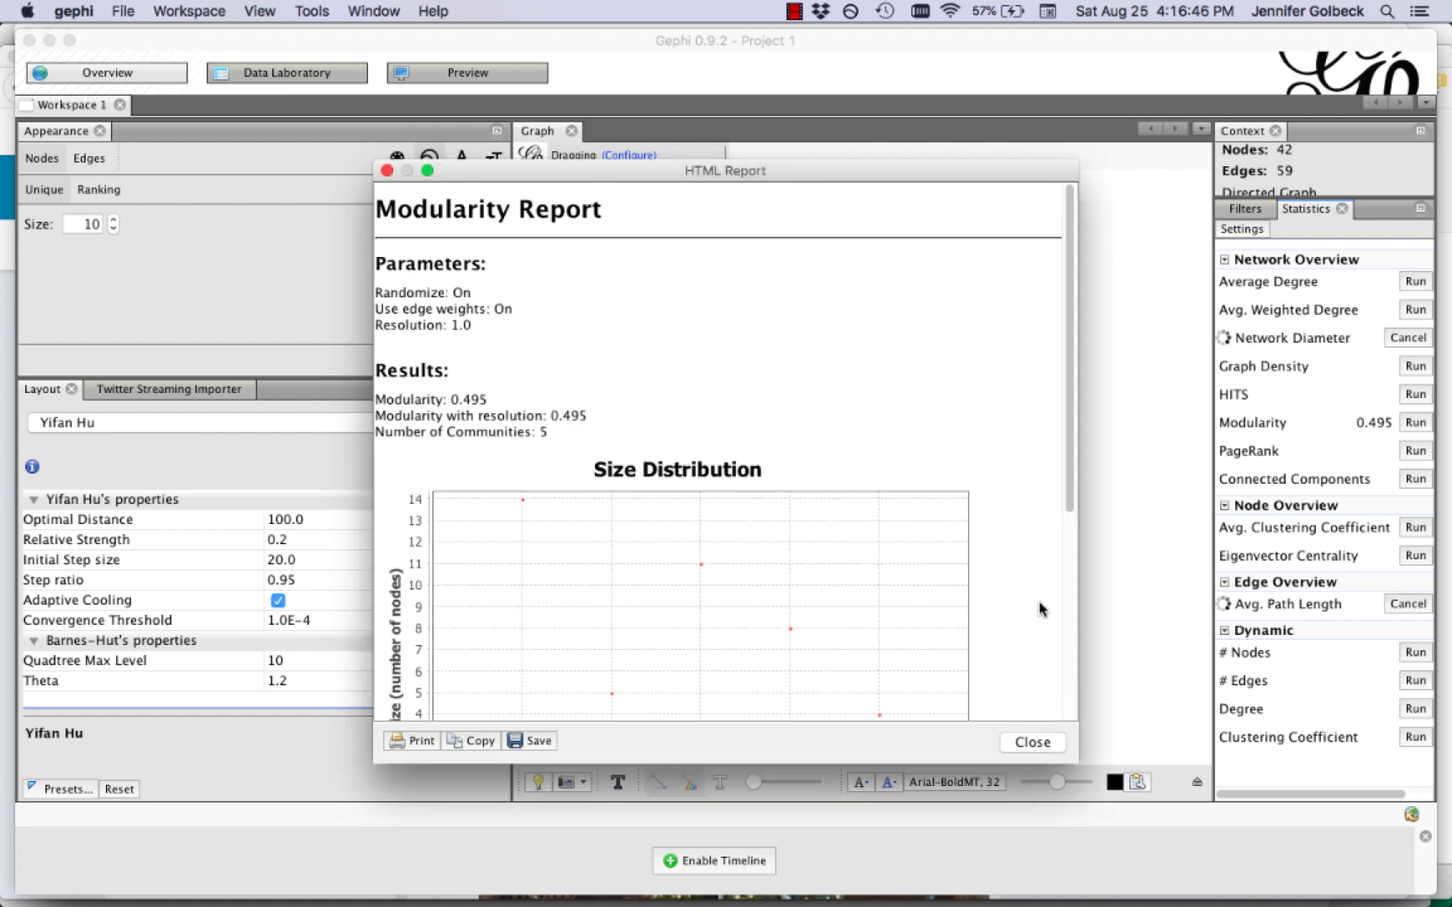
{"action": "left_click", "coordinate": [1032, 742]}
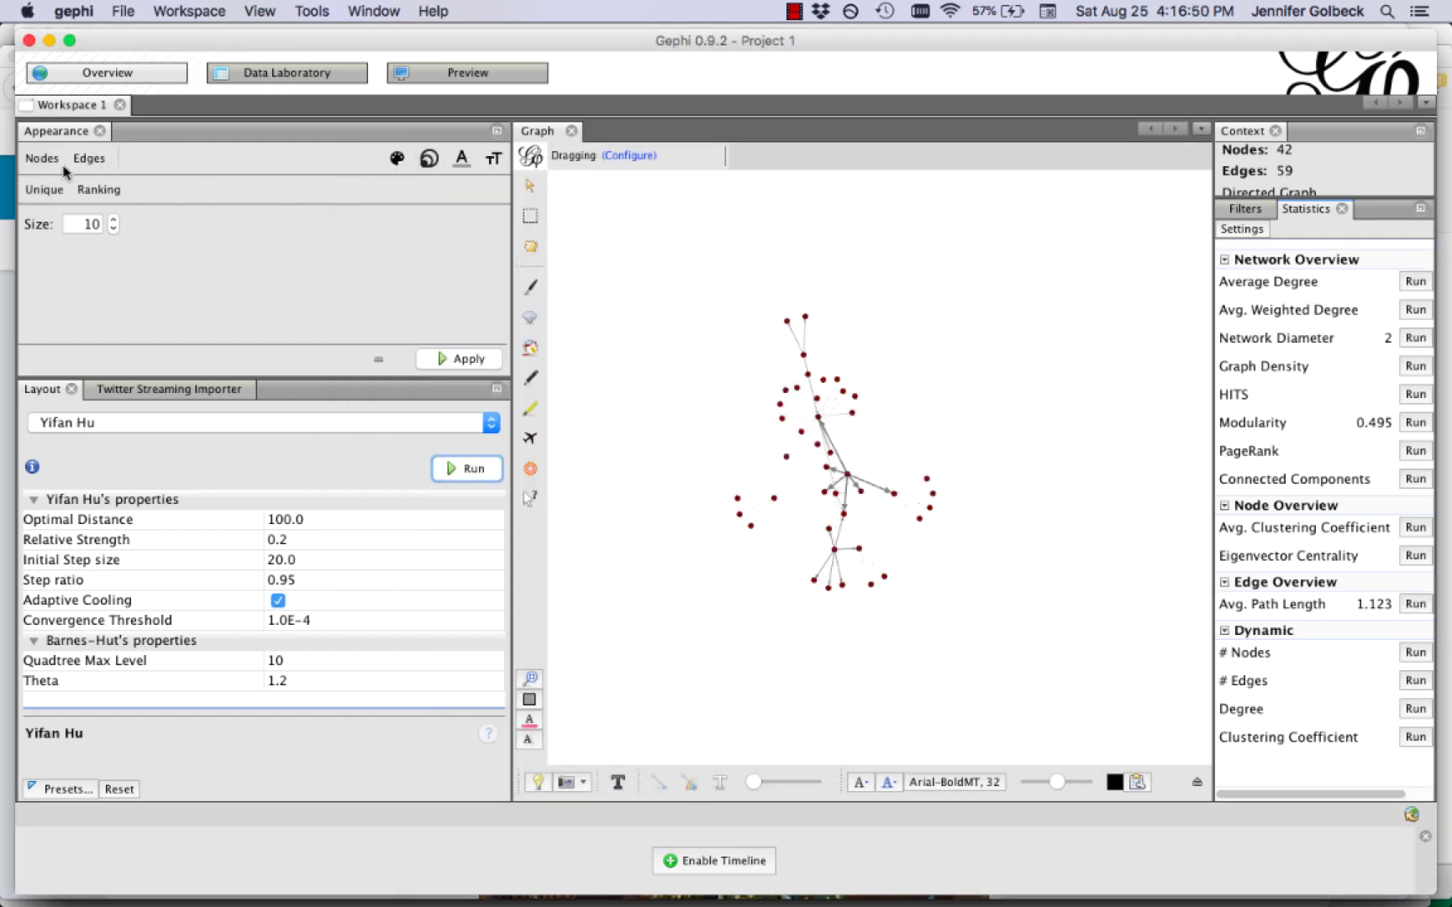
Colour the nodes by Modularity Class partition.
{"action": "left_click", "coordinate": [398, 159]}
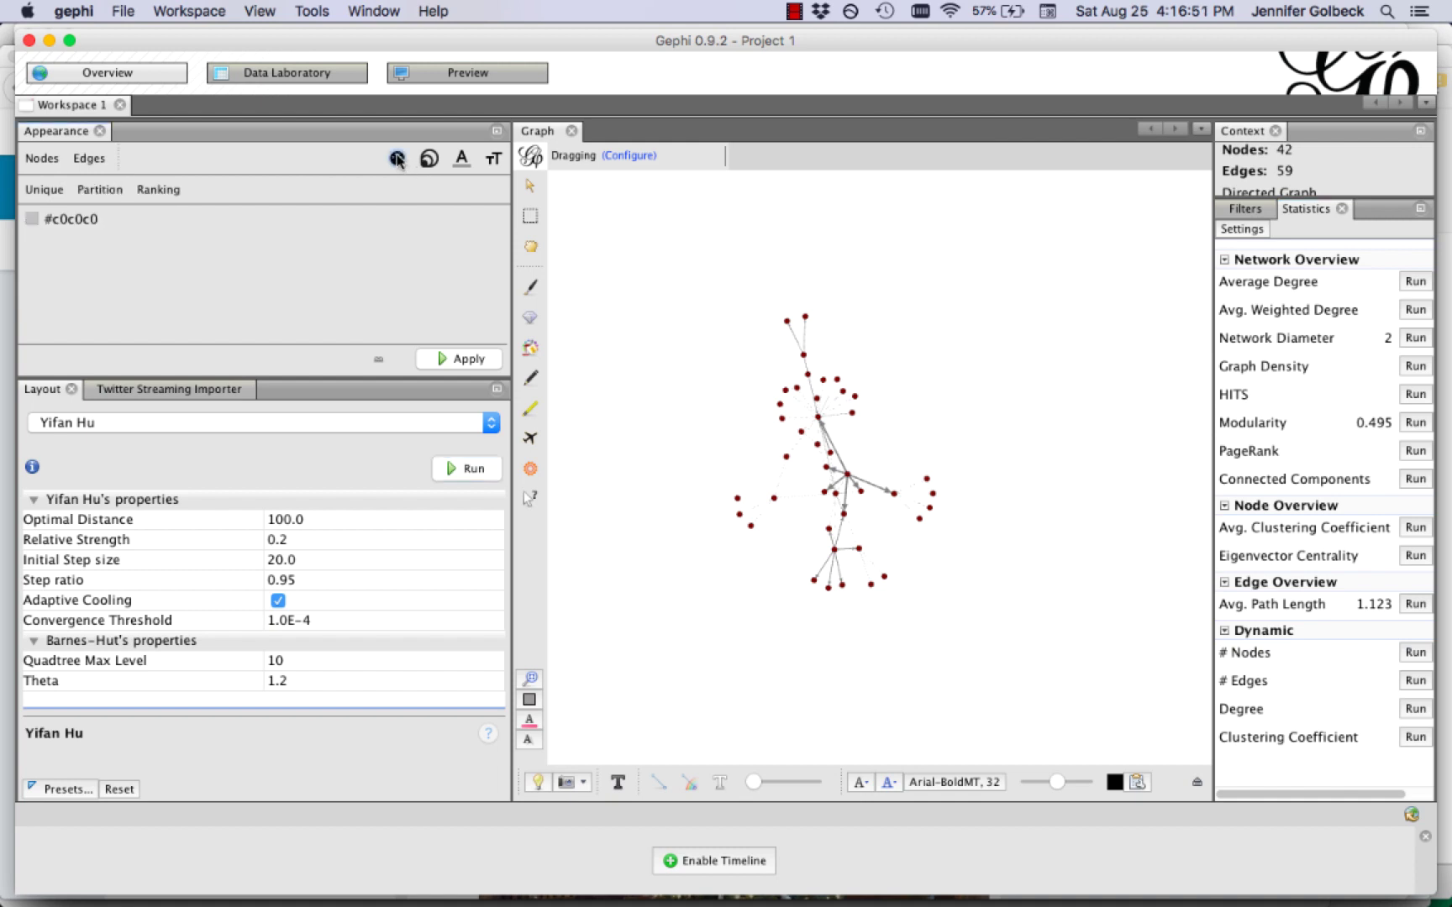
{"action": "left_click", "coordinate": [100, 190]}
{"action": "left_click", "coordinate": [107, 221]}
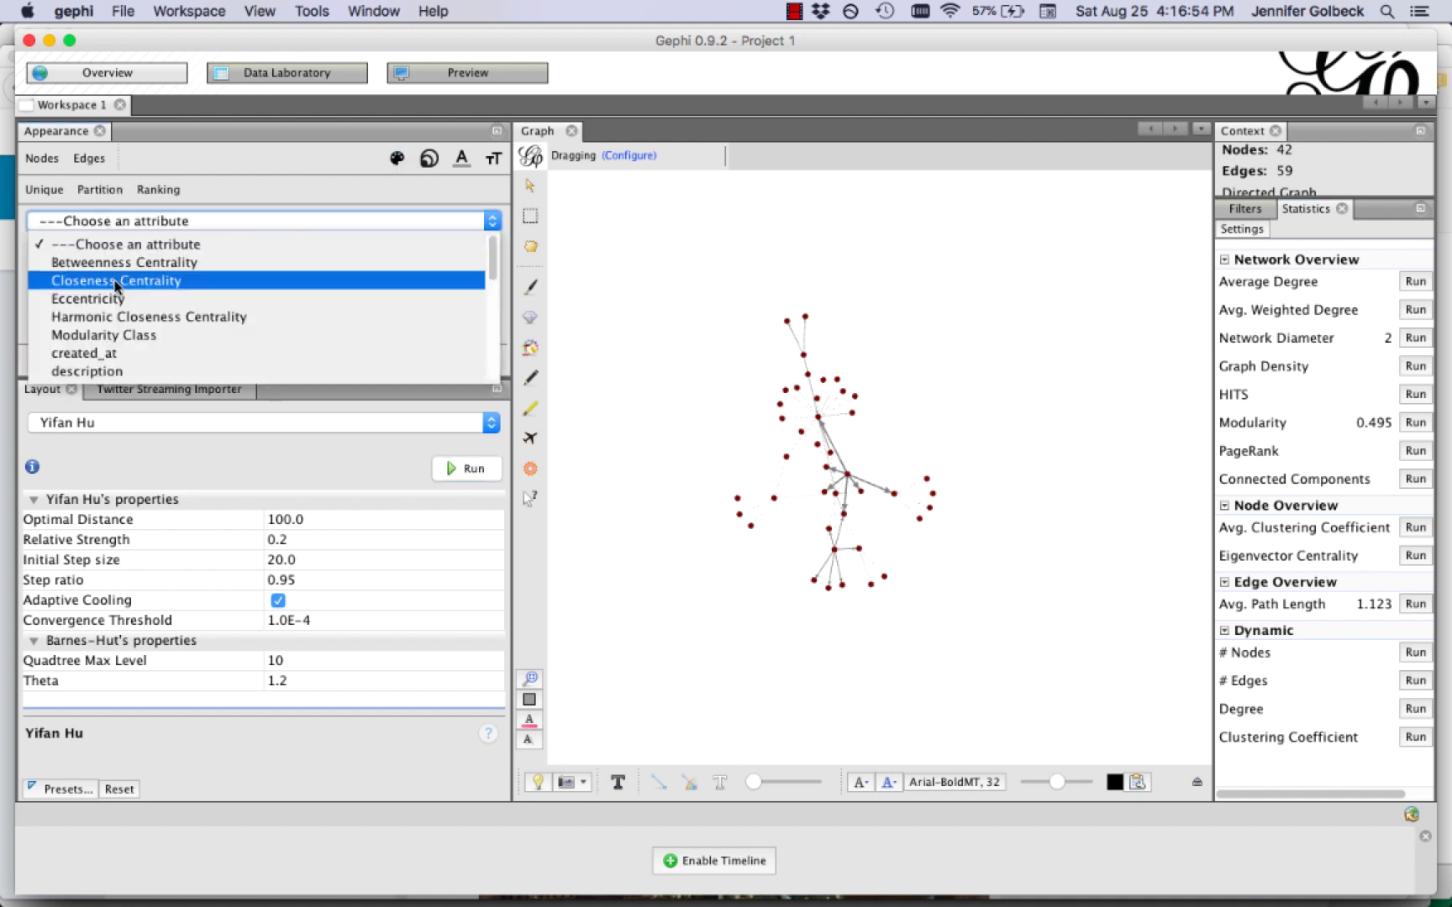
{"action": "left_click", "coordinate": [103, 194]}
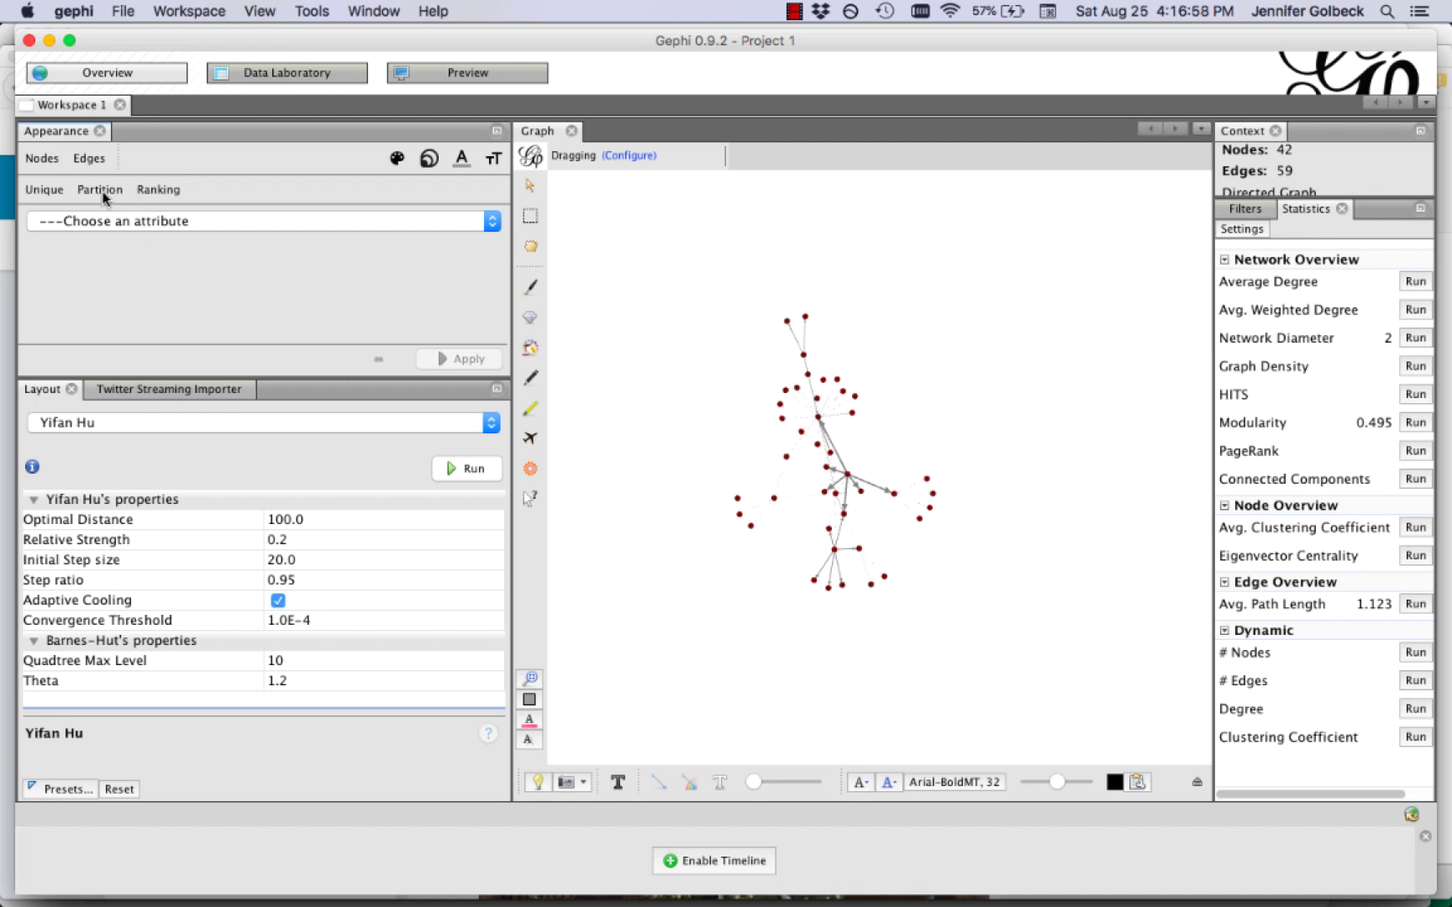
{"action": "left_click", "coordinate": [115, 225]}
{"action": "scroll", "coordinate": [122, 283], "scroll_direction": "down", "scroll_amount": 3}
{"action": "scroll", "coordinate": [121, 281], "scroll_direction": "up", "scroll_amount": 3}
{"action": "scroll", "coordinate": [122, 281], "scroll_direction": "down", "scroll_amount": 5}
{"action": "scroll", "coordinate": [124, 281], "scroll_direction": "up", "scroll_amount": 3}
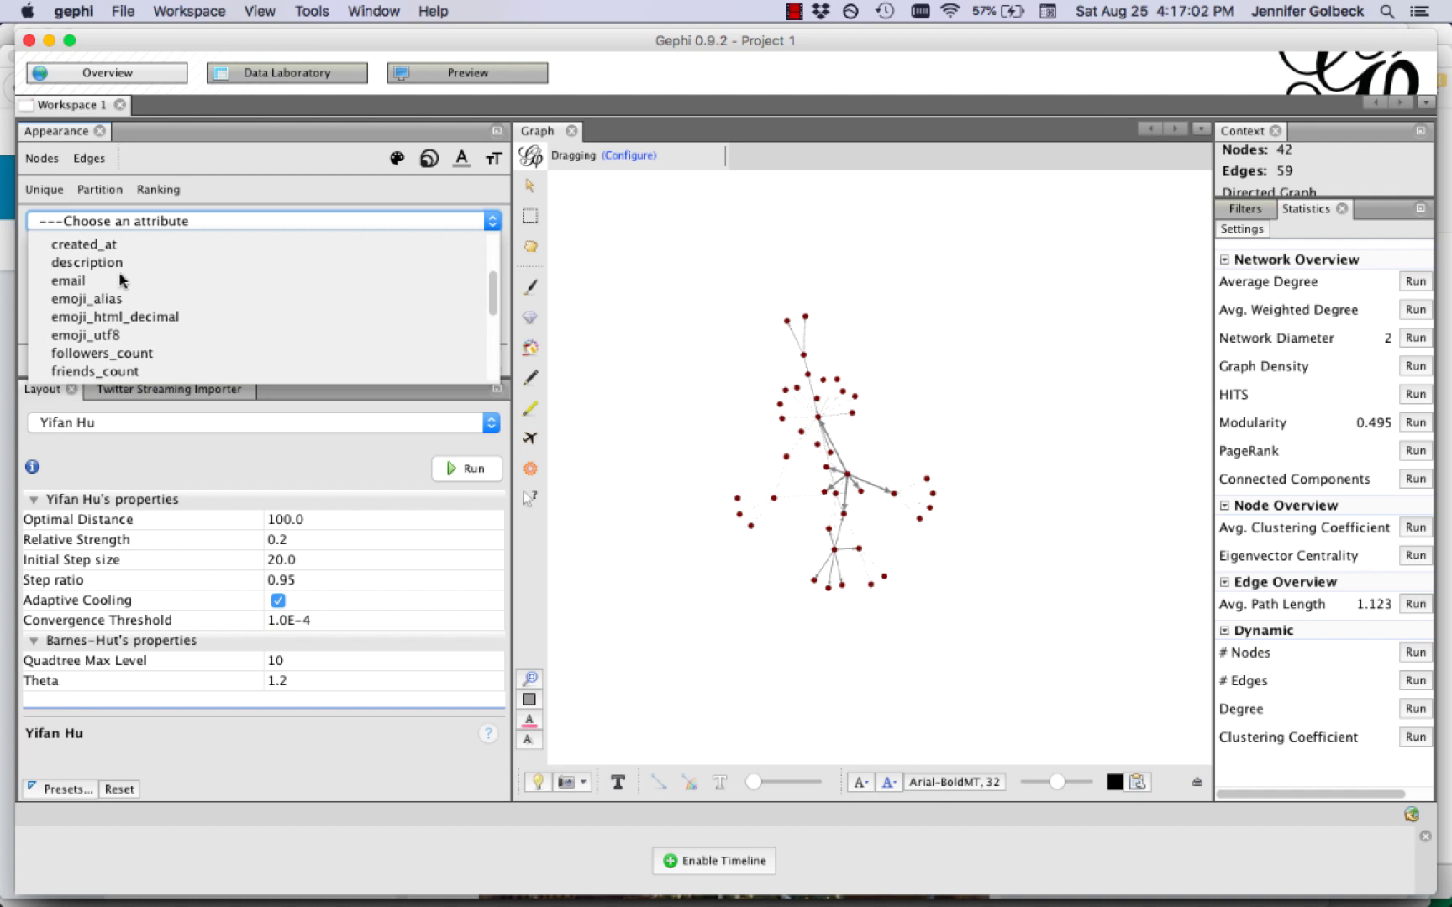
{"action": "scroll", "coordinate": [123, 281], "scroll_direction": "up", "scroll_amount": 2}
{"action": "left_click", "coordinate": [120, 335]}
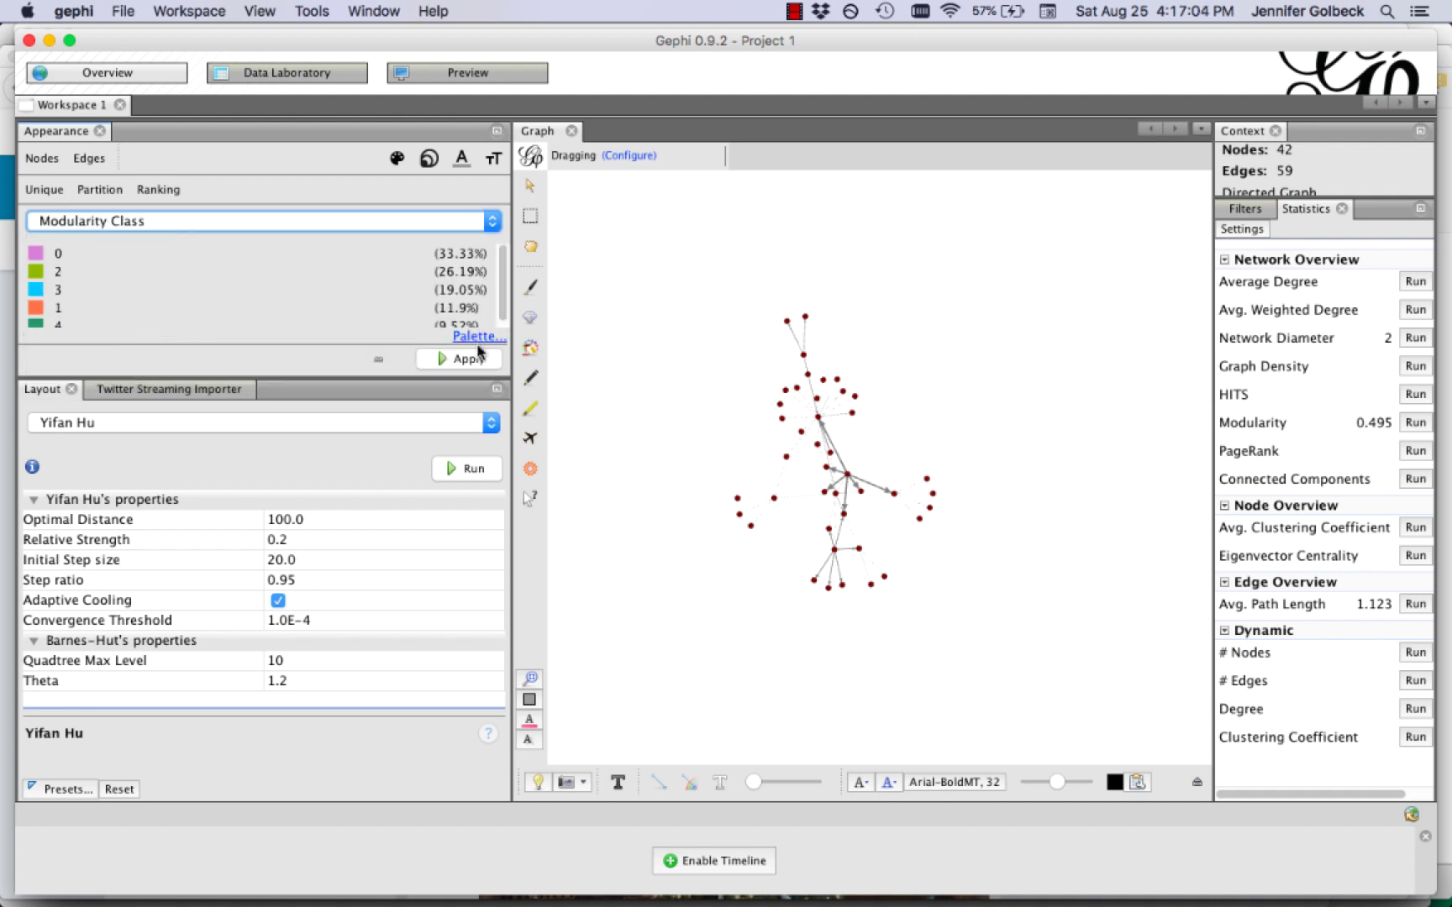
{"action": "left_click", "coordinate": [473, 361]}
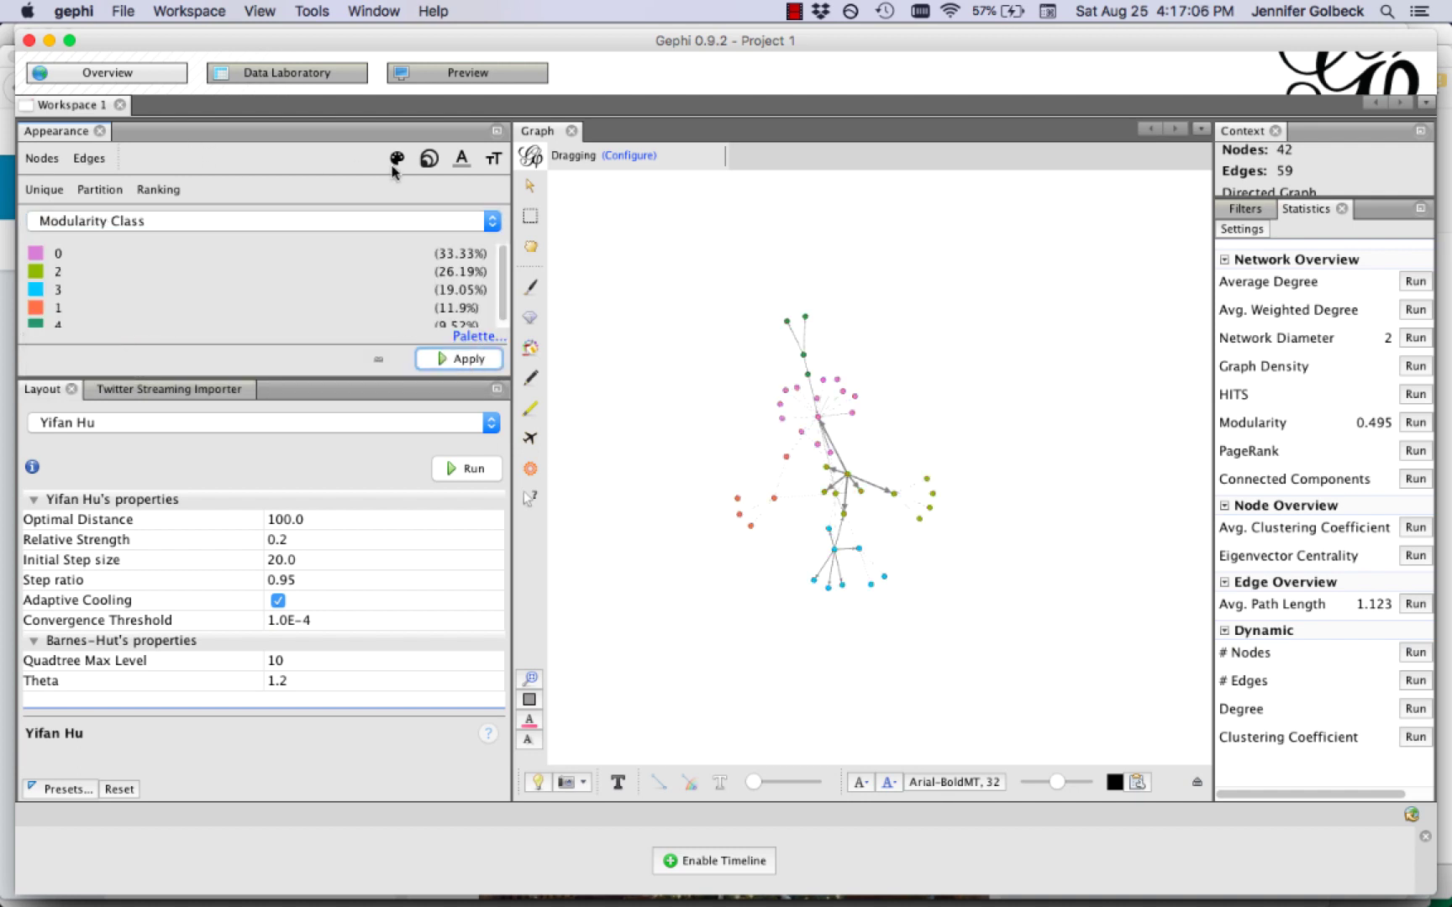
Size the nodes by Betweenness Centrality ranking, 20 to 119.
{"action": "left_click", "coordinate": [429, 159]}
{"action": "left_click", "coordinate": [98, 190]}
{"action": "left_click", "coordinate": [113, 225]}
{"action": "left_click", "coordinate": [118, 315]}
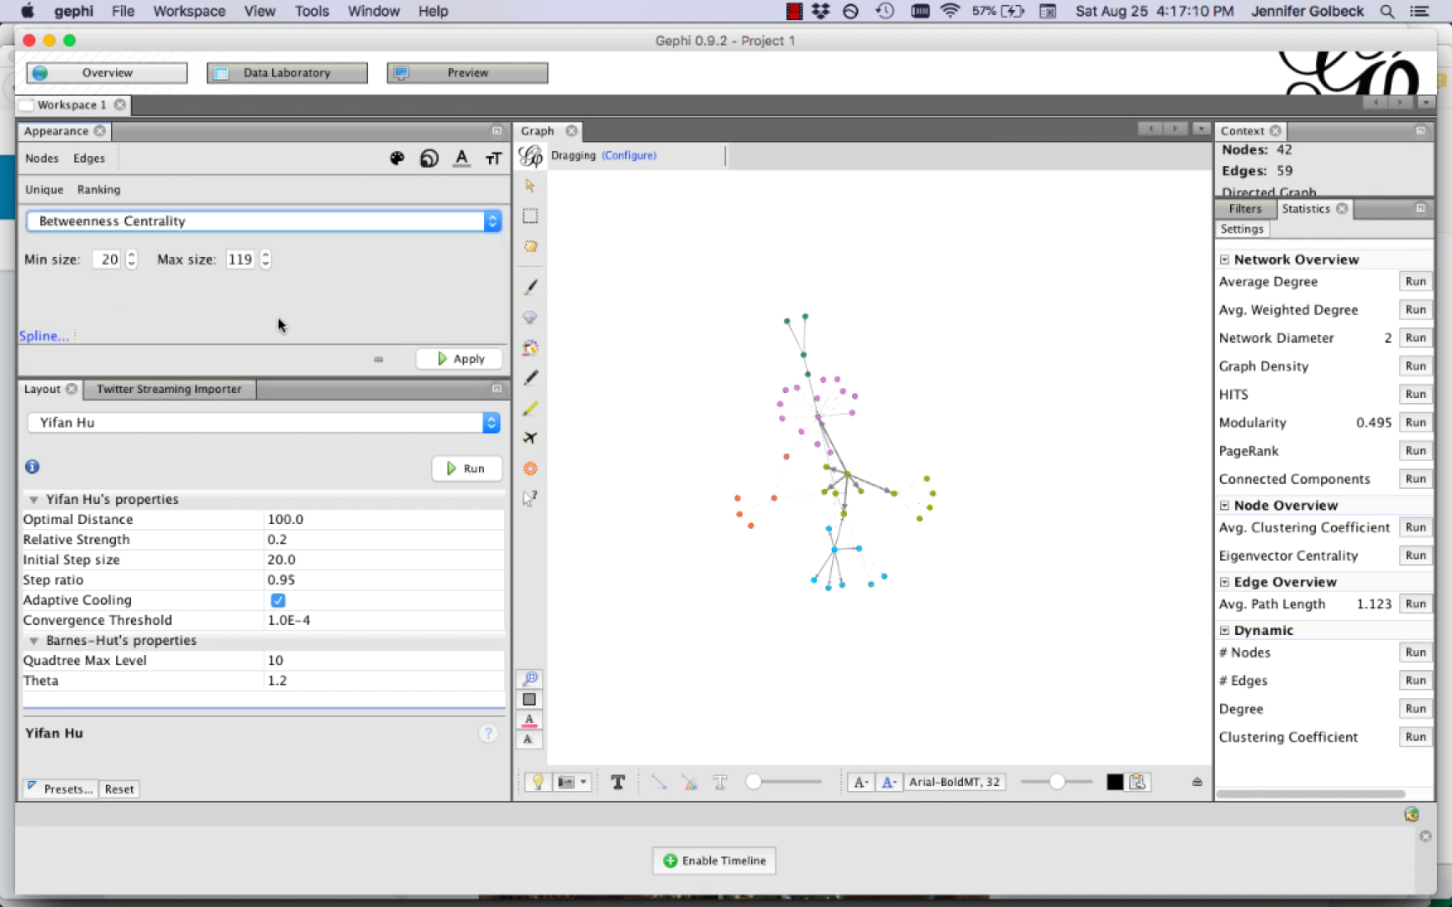
{"action": "left_click", "coordinate": [446, 360]}
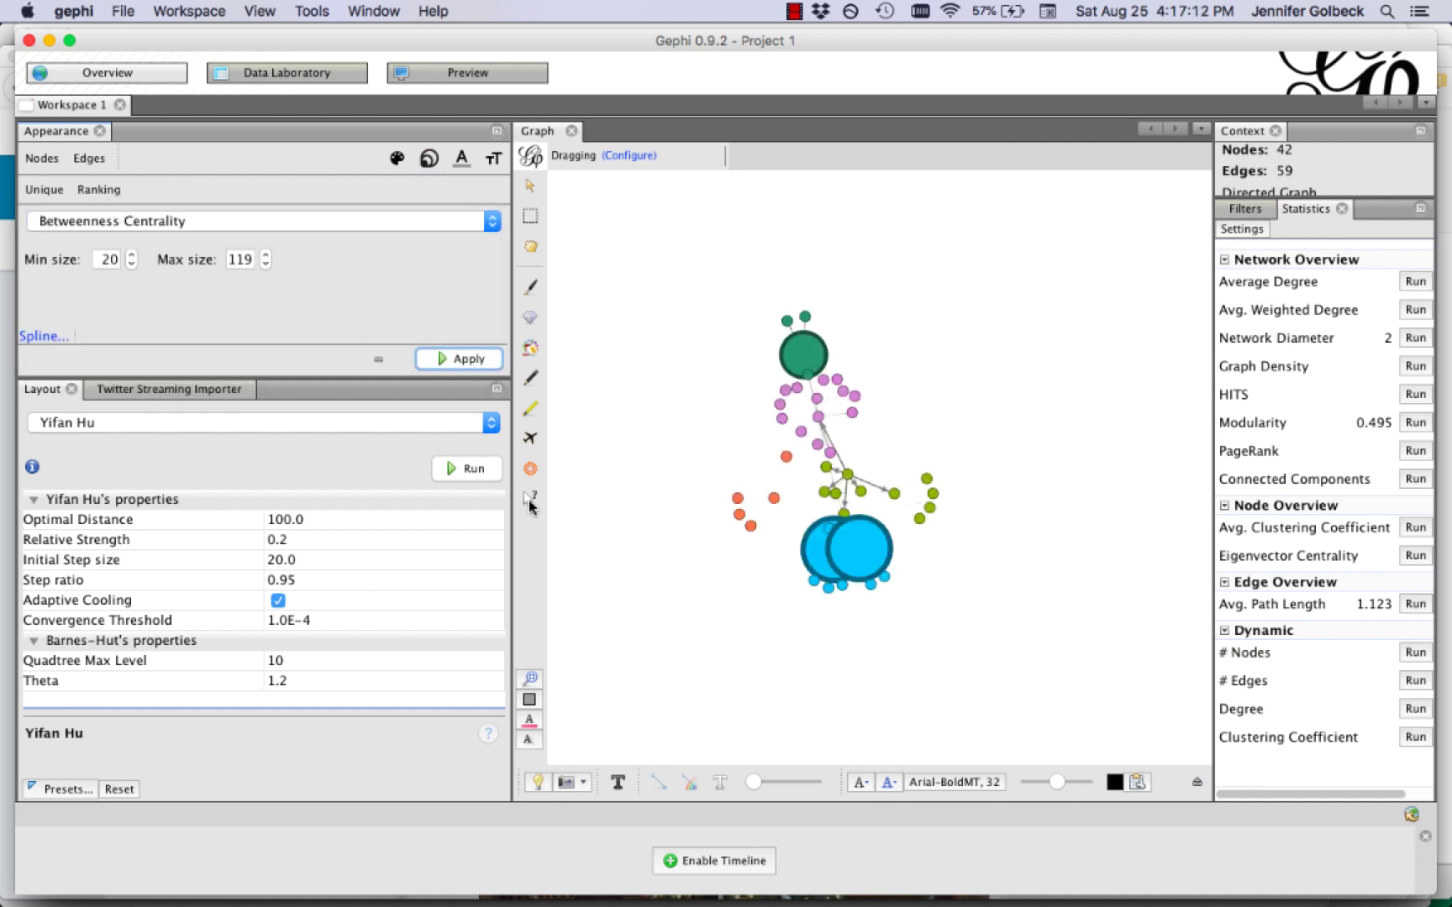
Run the Expansion layout and pull the large blue node away from its neighbour.
{"action": "left_click", "coordinate": [210, 422]}
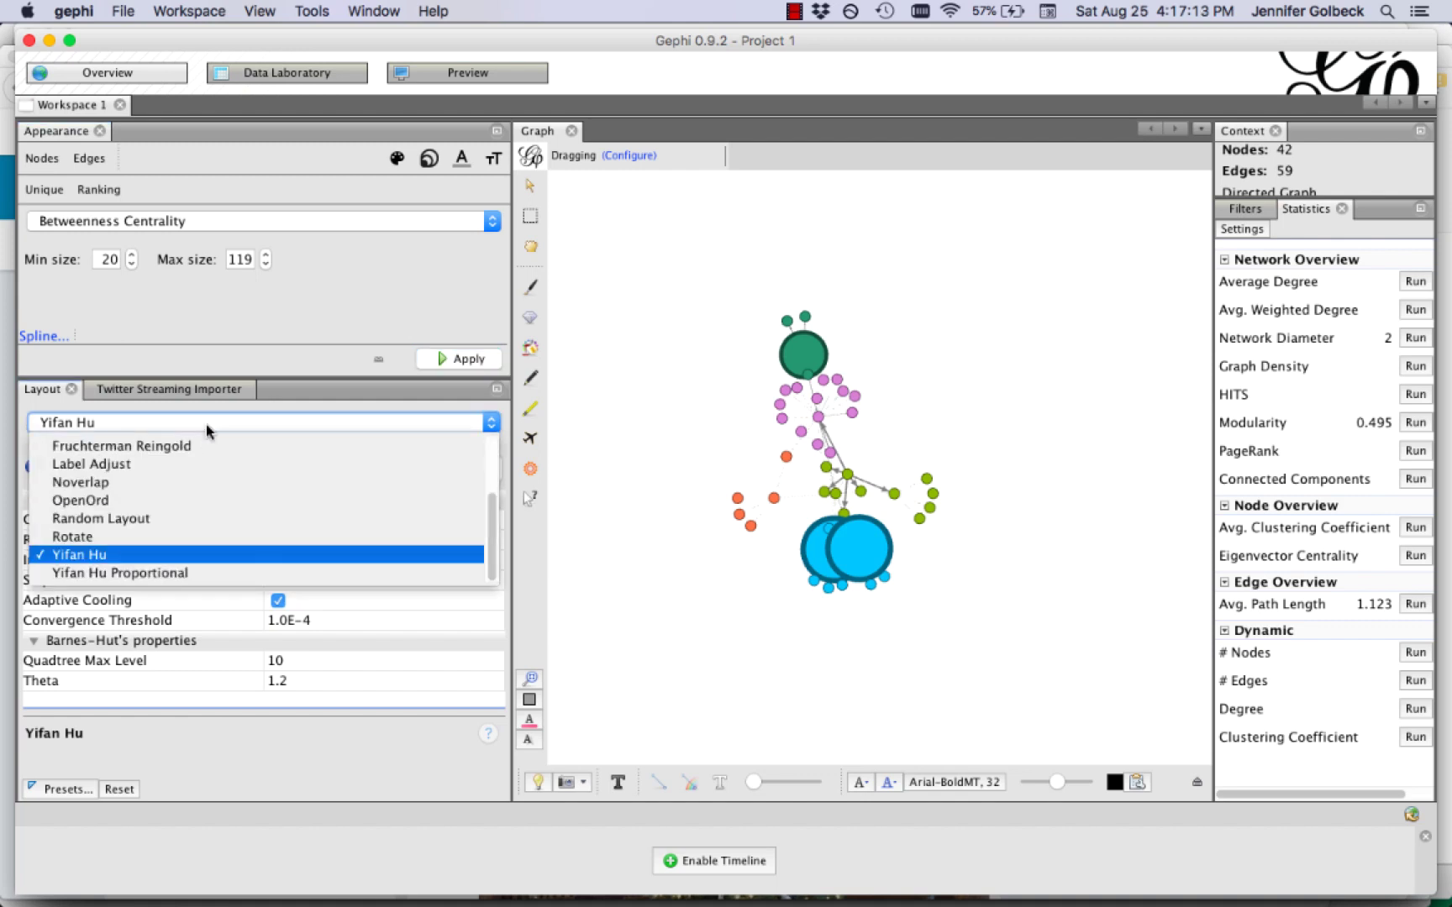
{"action": "scroll", "coordinate": [200, 477], "scroll_direction": "up", "scroll_amount": 2}
{"action": "left_click", "coordinate": [200, 482]}
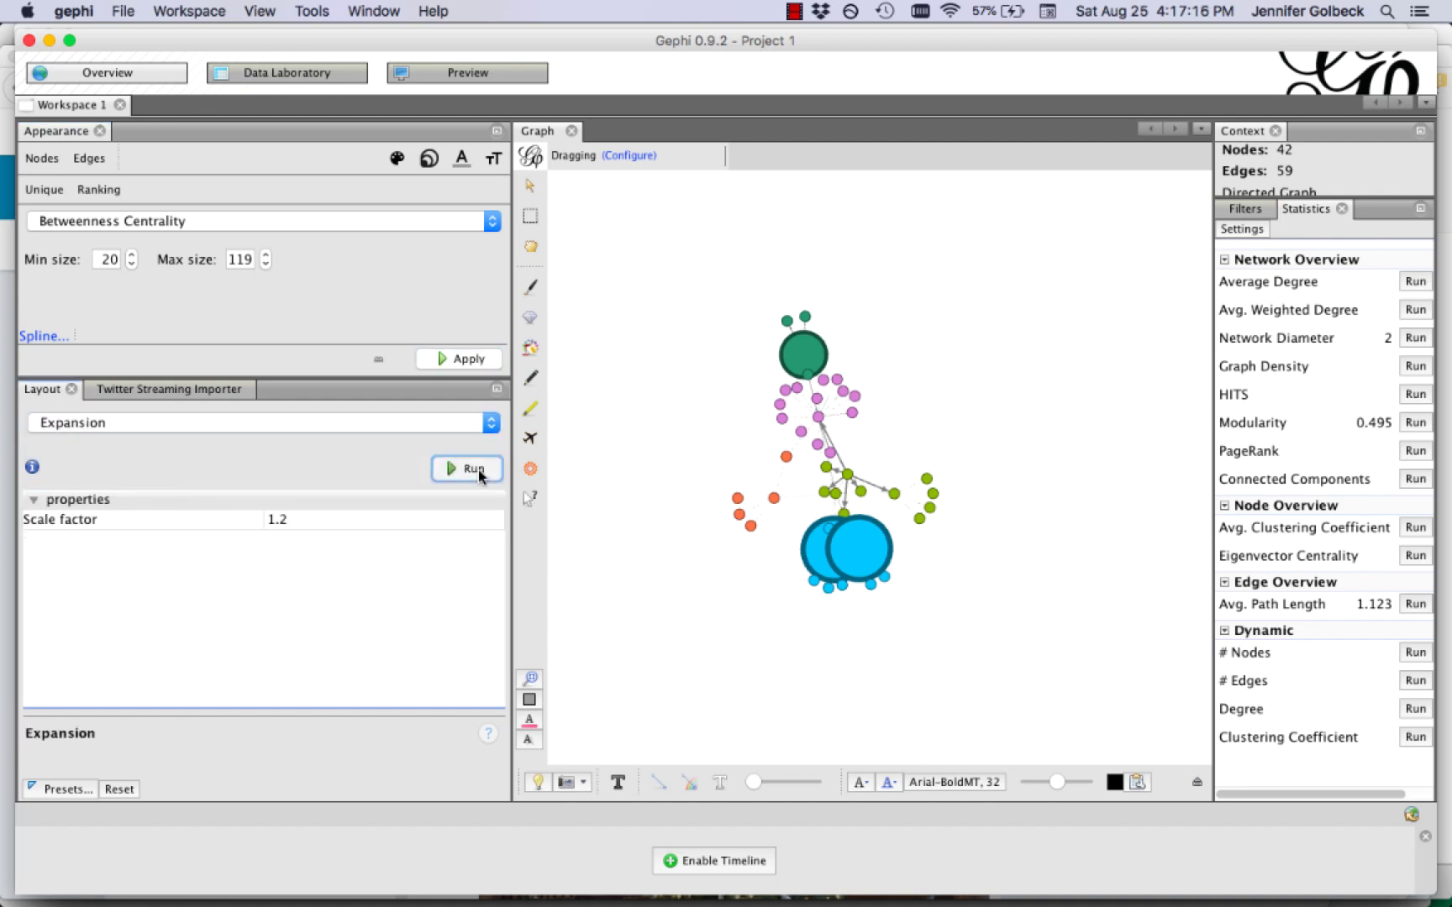
{"action": "left_click", "coordinate": [475, 468]}
{"action": "left_click_drag", "start_coordinate": [885, 581], "coordinate": [928, 568]}
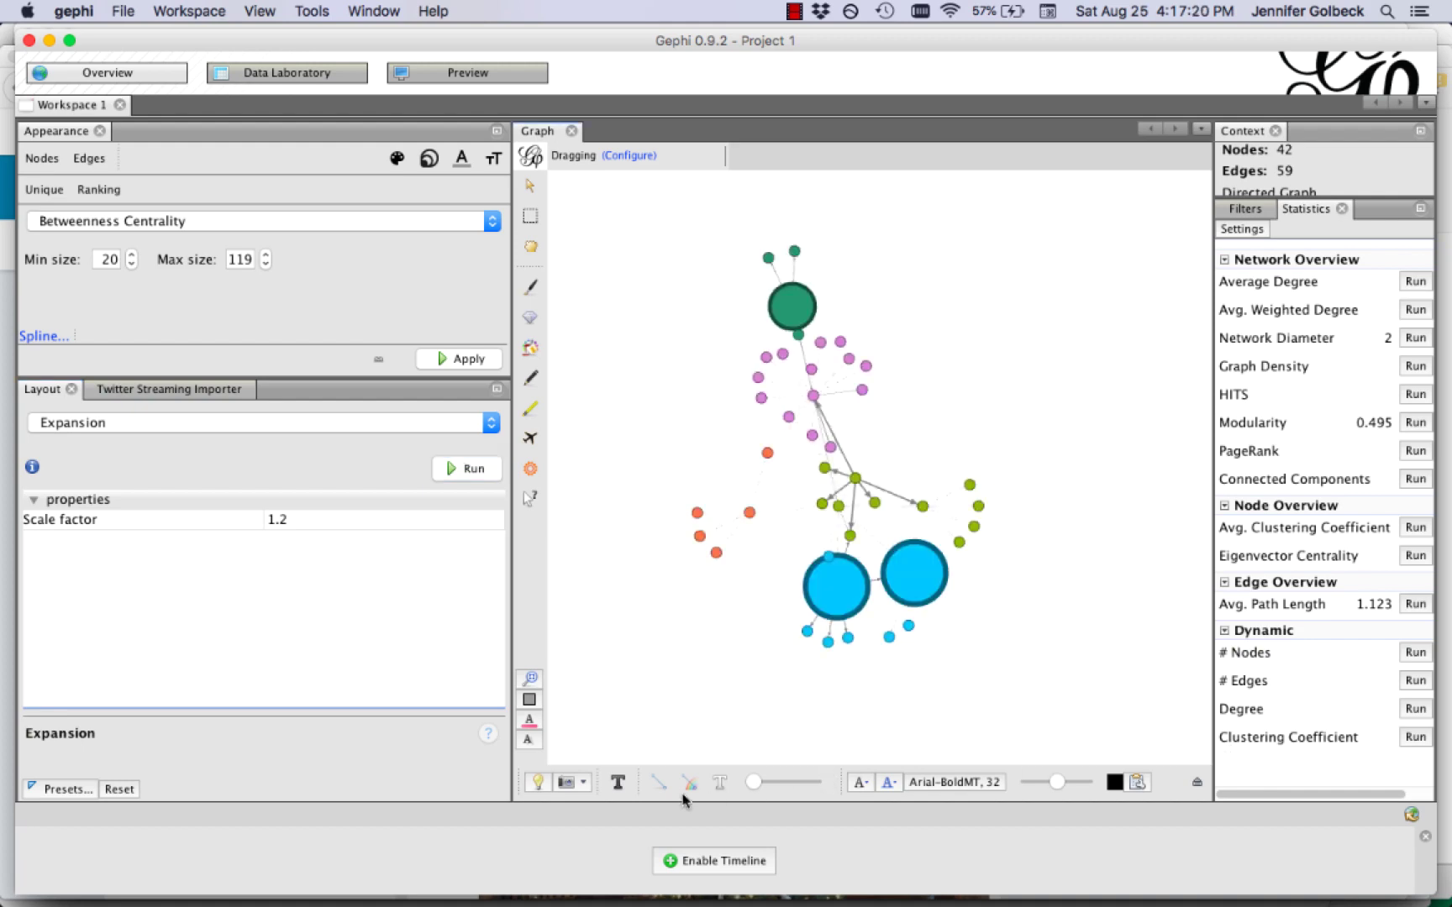
Show node labels to inspect users, then hide them and fit the whole graph in view.
{"action": "left_click", "coordinate": [618, 784]}
{"action": "scroll", "coordinate": [916, 588], "scroll_direction": "up", "scroll_amount": 3}
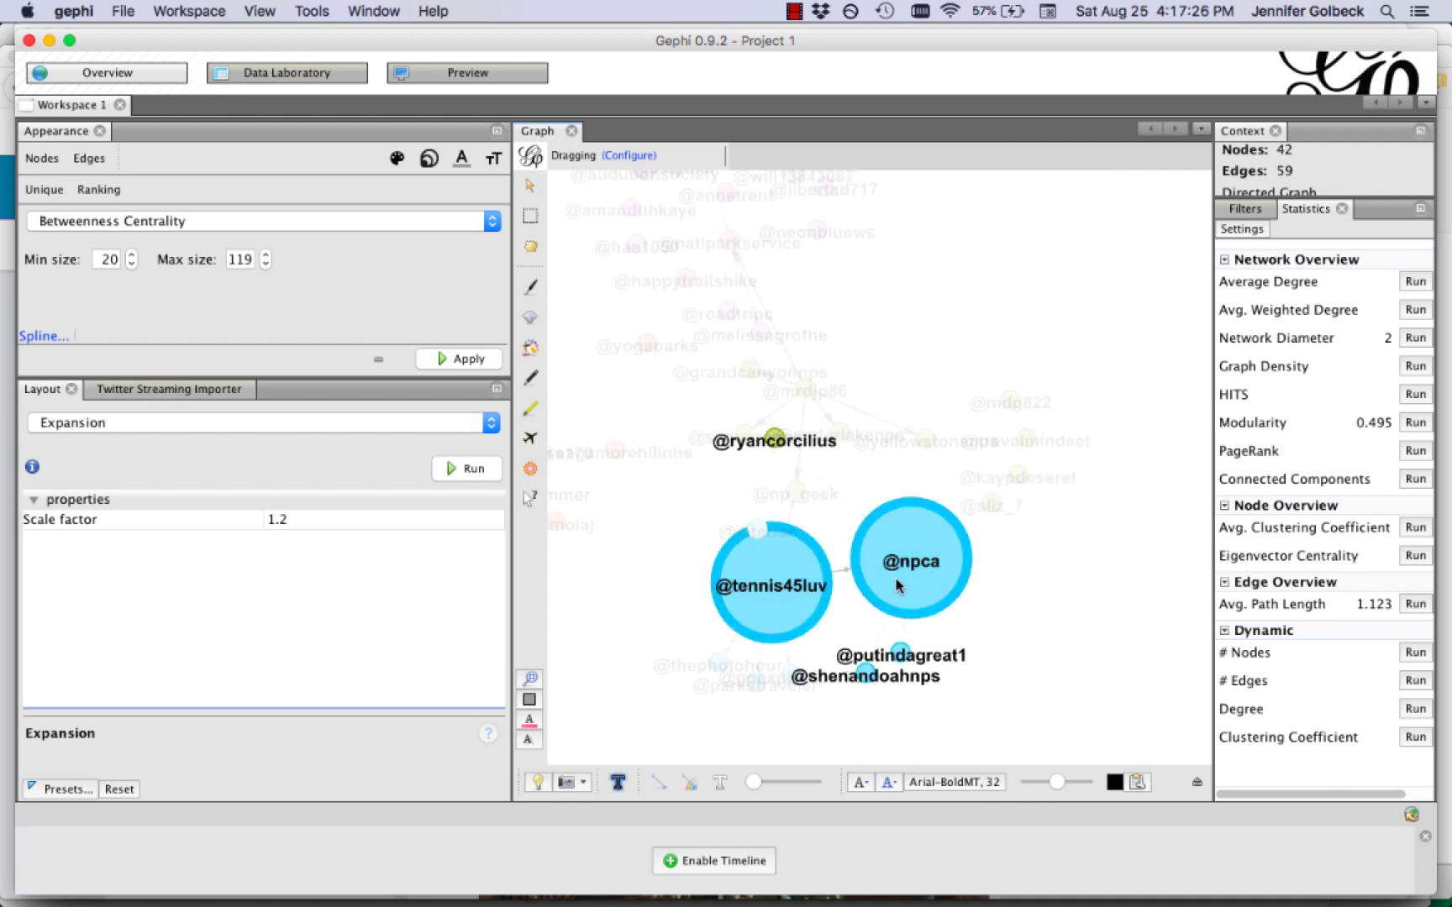
{"action": "scroll", "coordinate": [821, 410], "scroll_direction": "up", "scroll_amount": 5}
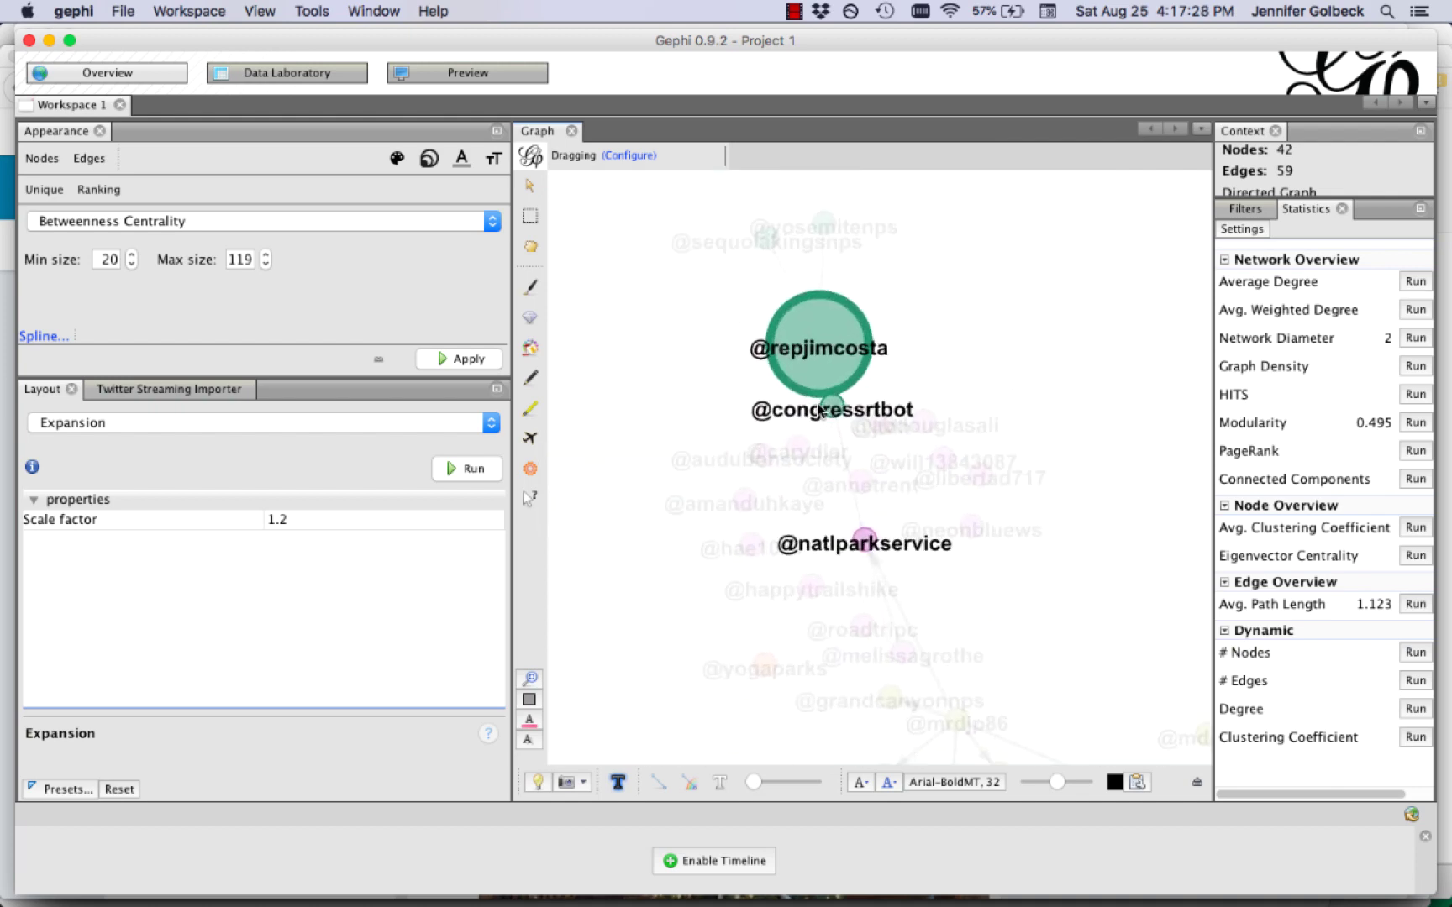
{"action": "scroll", "coordinate": [821, 410], "scroll_direction": "down", "scroll_amount": 6}
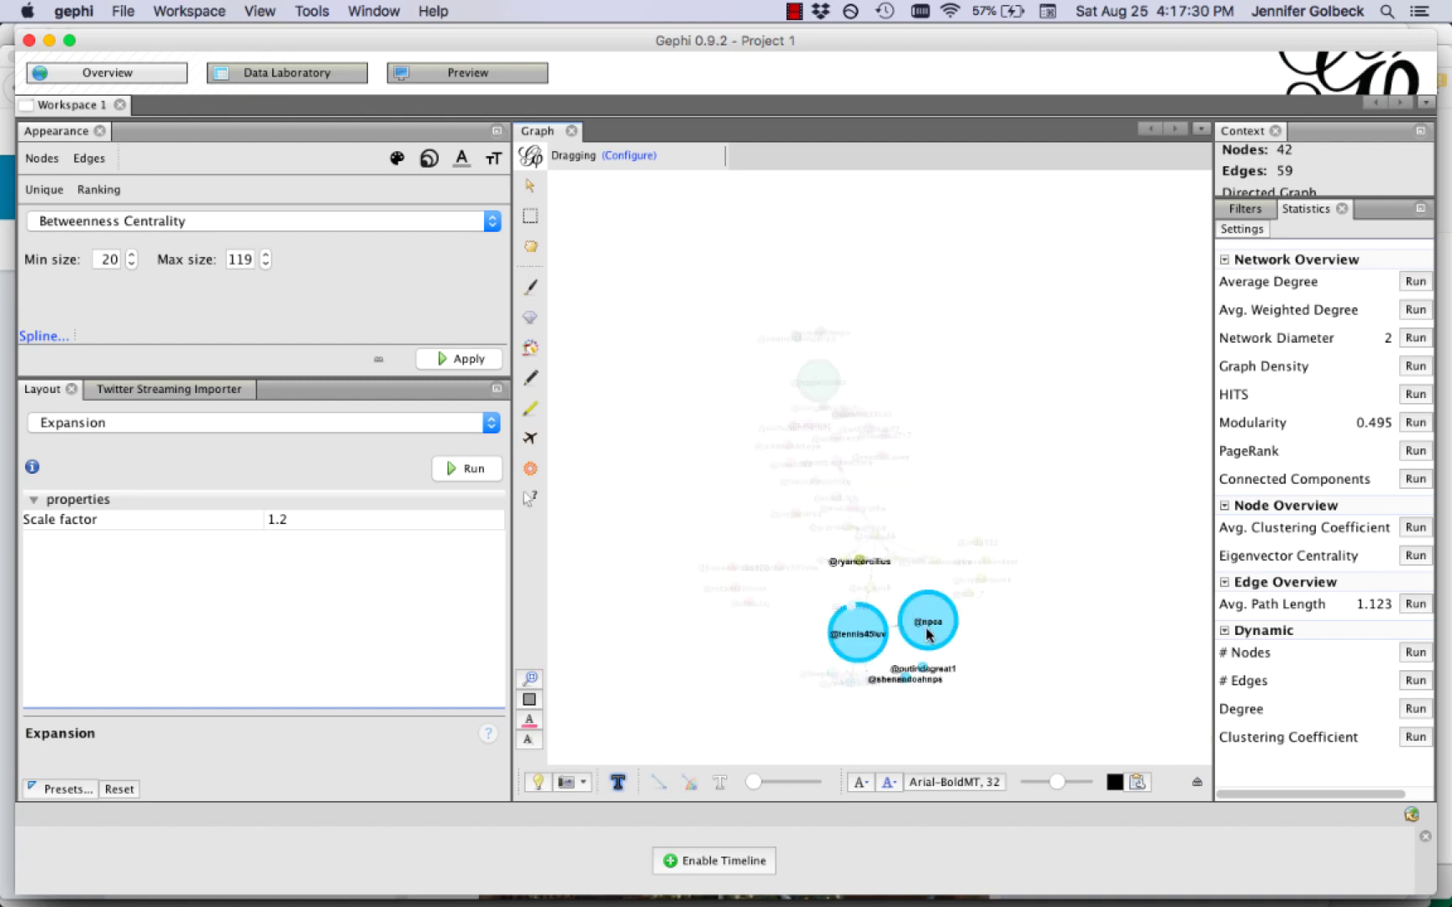
{"action": "scroll", "coordinate": [928, 633], "scroll_direction": "up", "scroll_amount": 4}
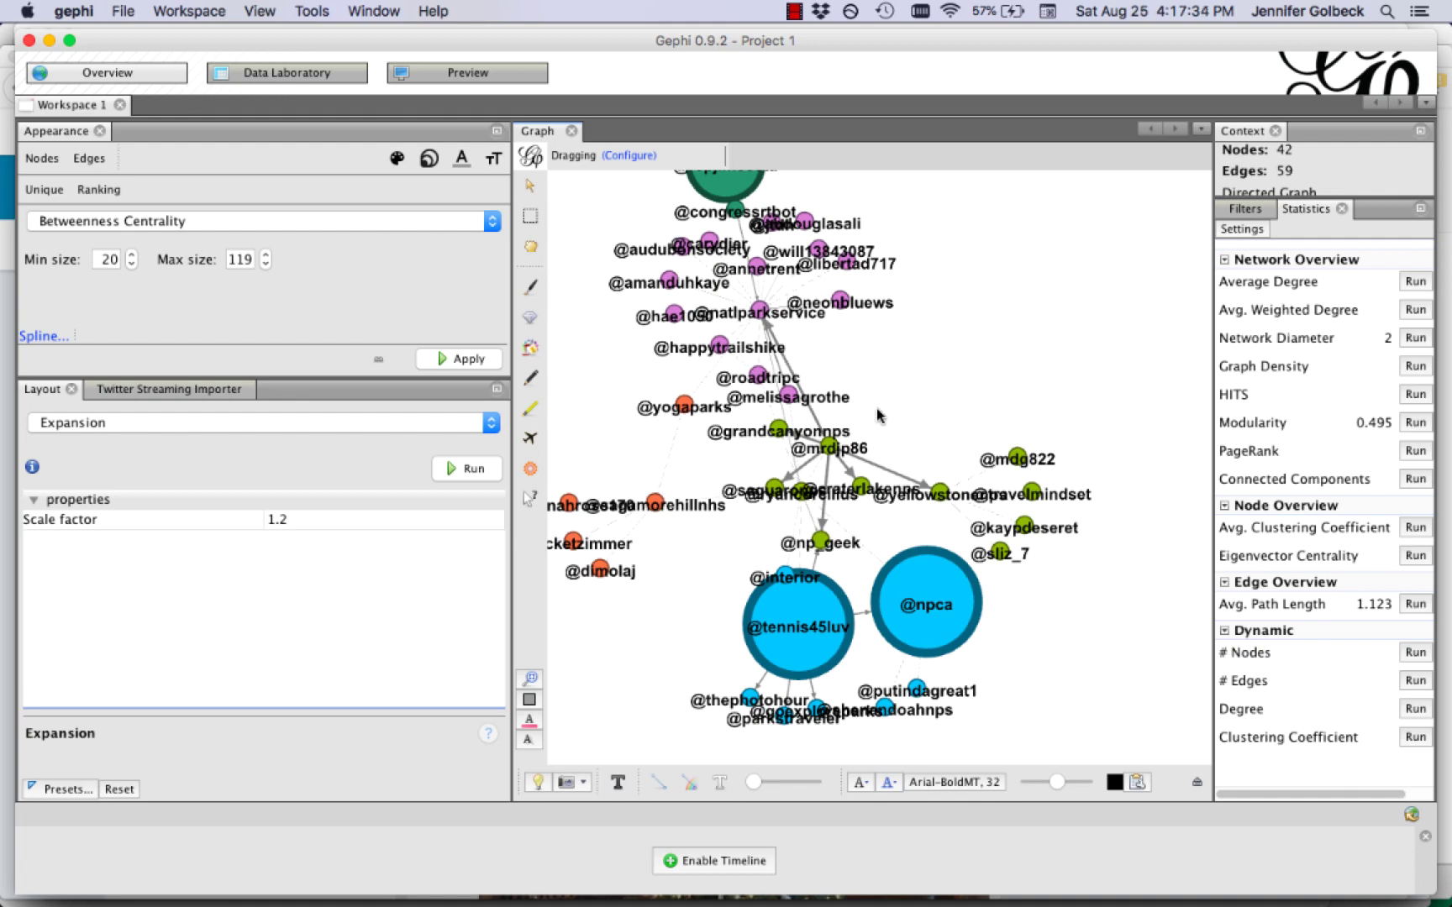
{"action": "scroll", "coordinate": [999, 345], "scroll_direction": "down", "scroll_amount": 3}
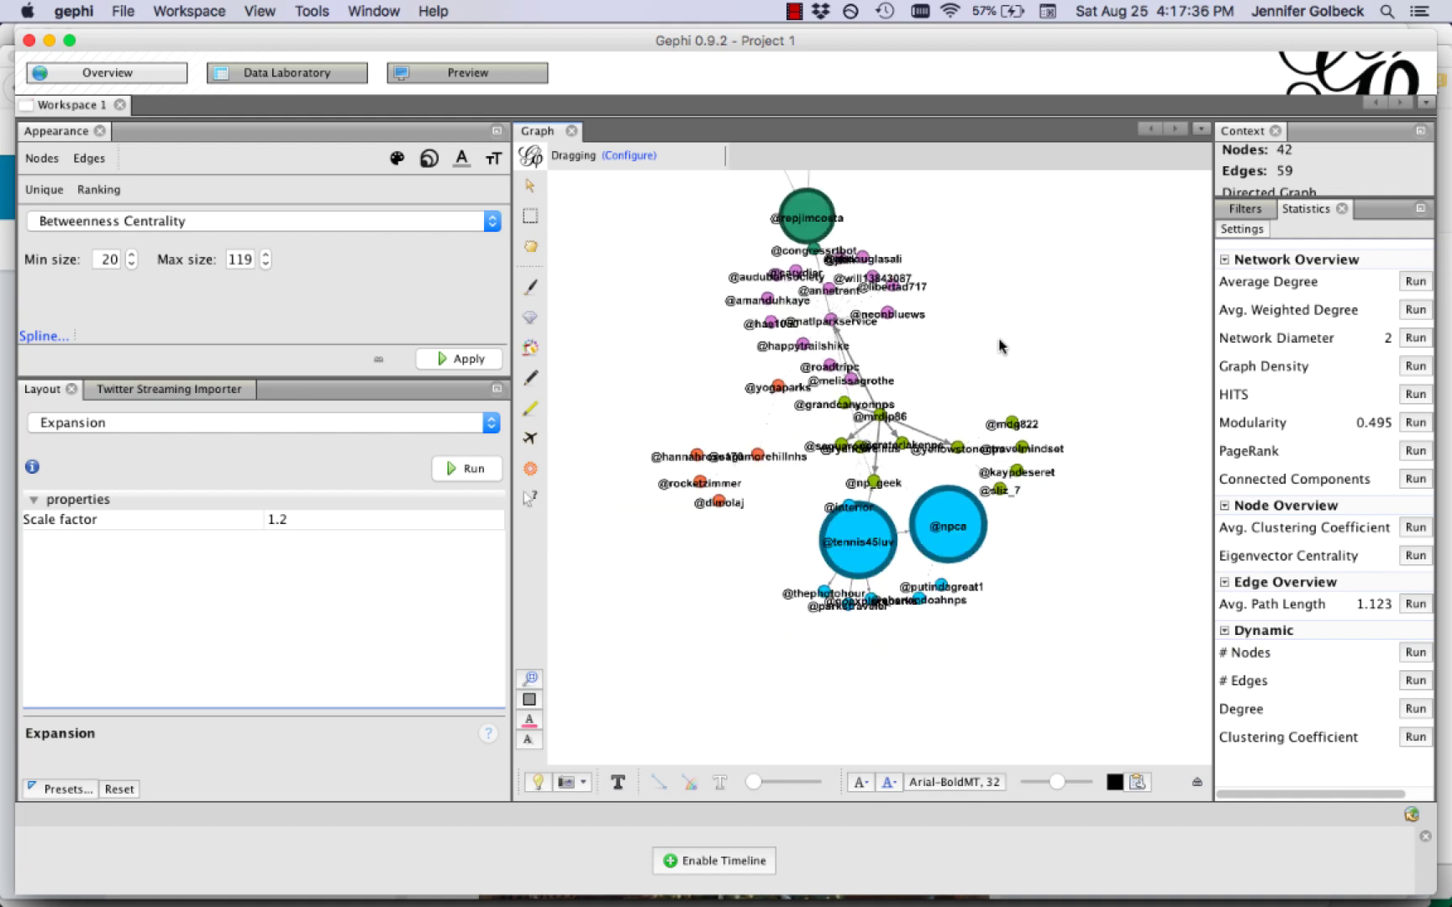
{"action": "left_click", "coordinate": [618, 783]}
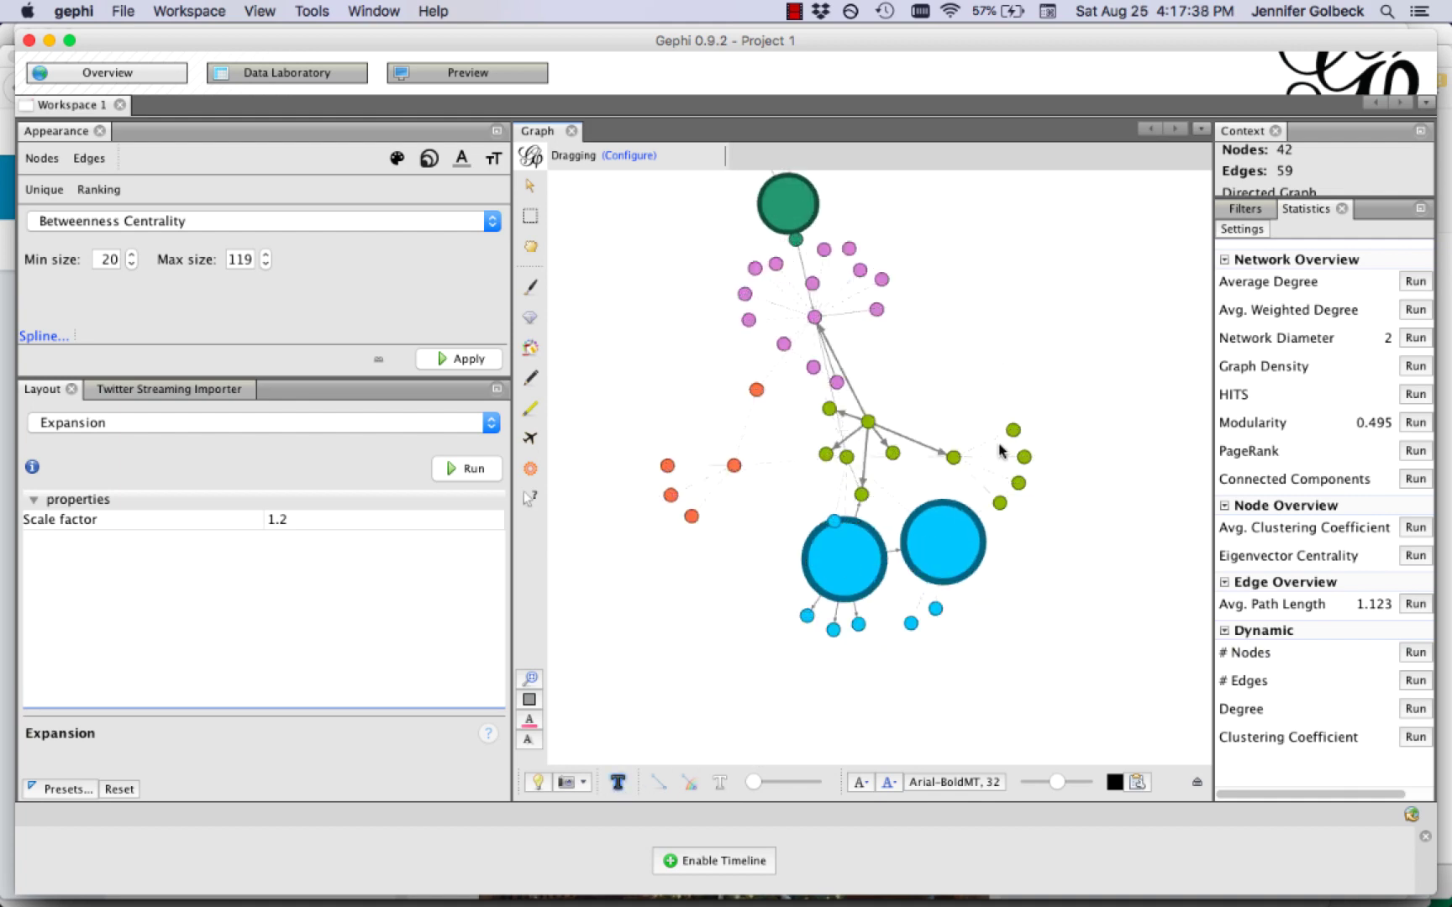
{"action": "left_click", "coordinate": [529, 678]}
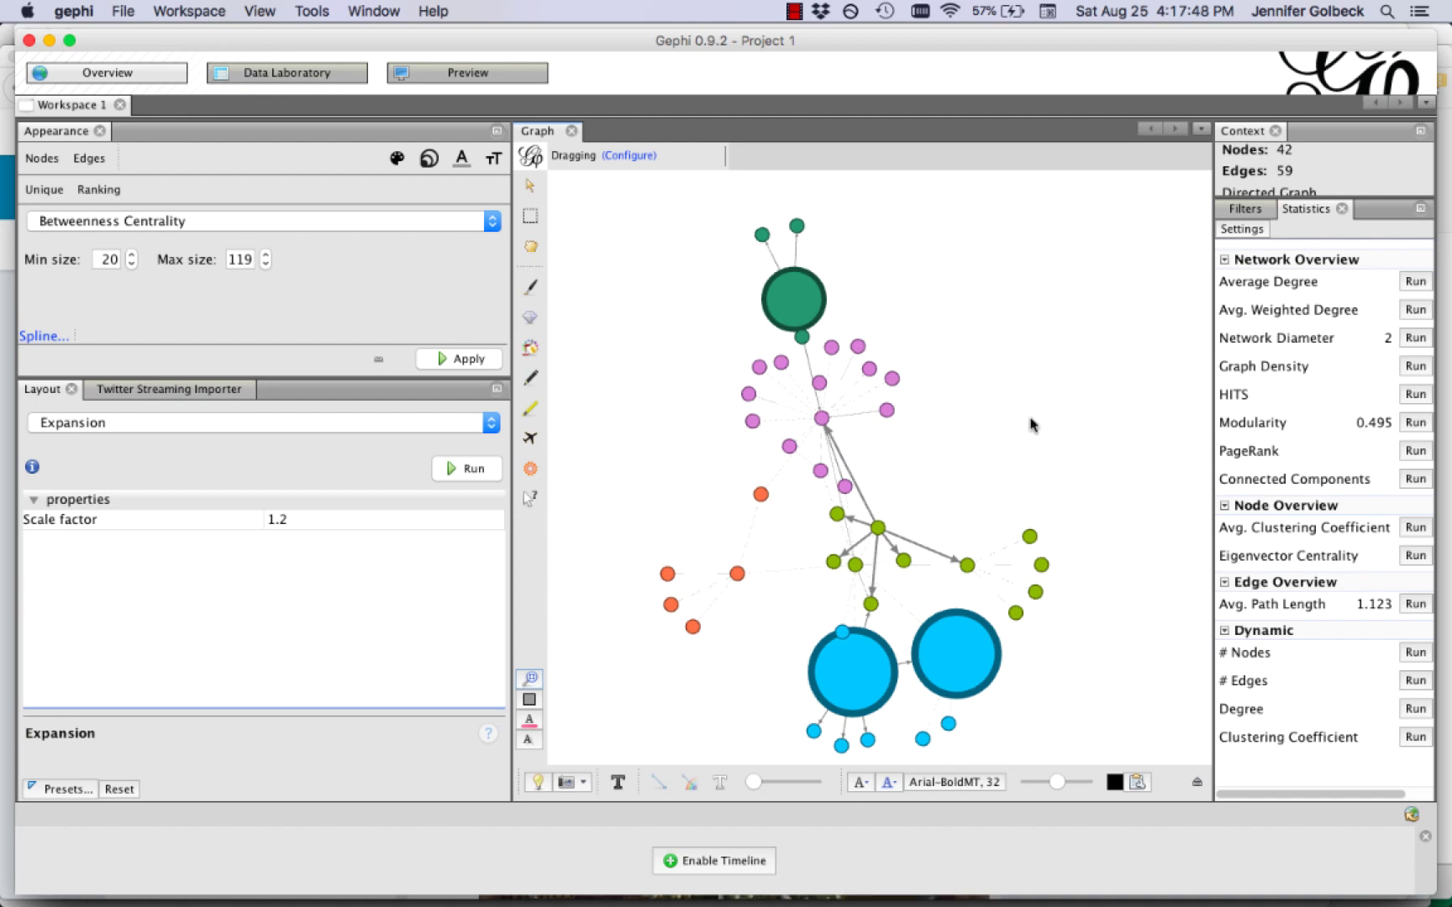
Enable the timeline, dismiss the animation-interval warning, and shrink its window end from 15 to about 11.
{"action": "left_click", "coordinate": [747, 866]}
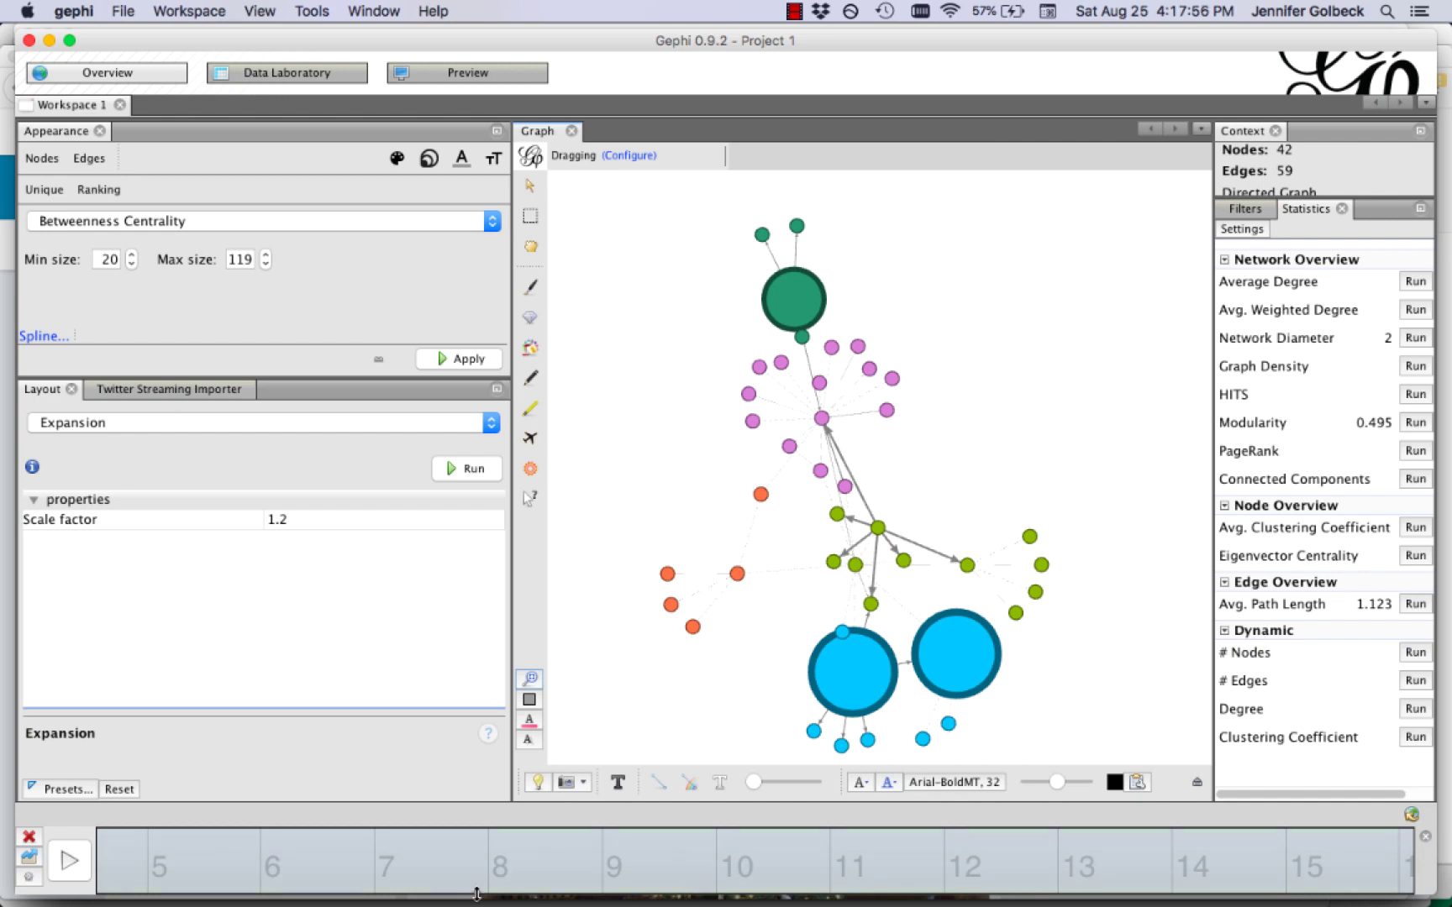
{"action": "left_click", "coordinate": [70, 864]}
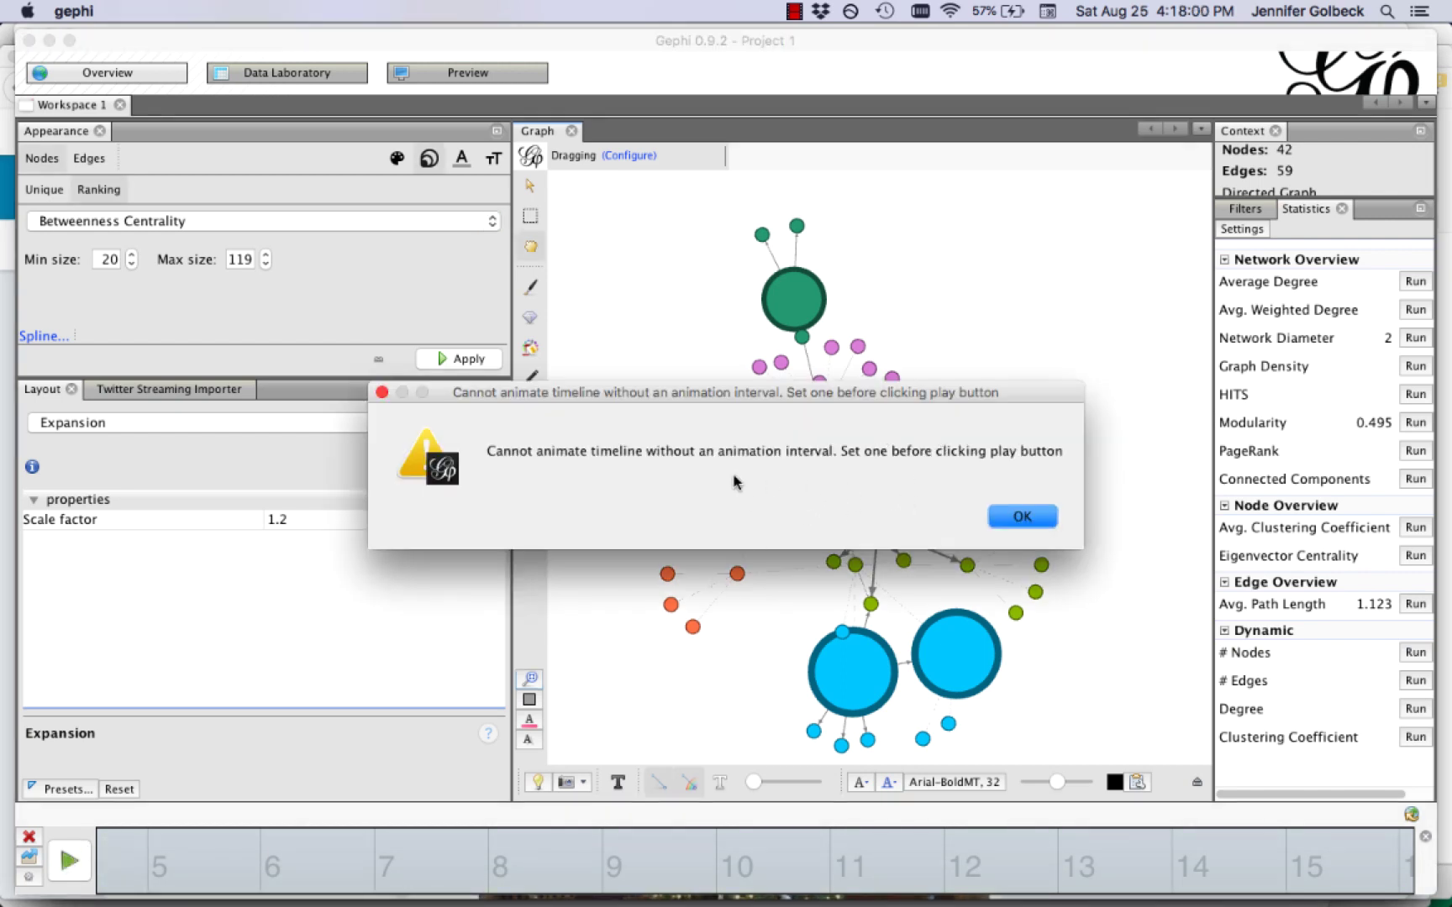
{"action": "left_click", "coordinate": [1021, 517]}
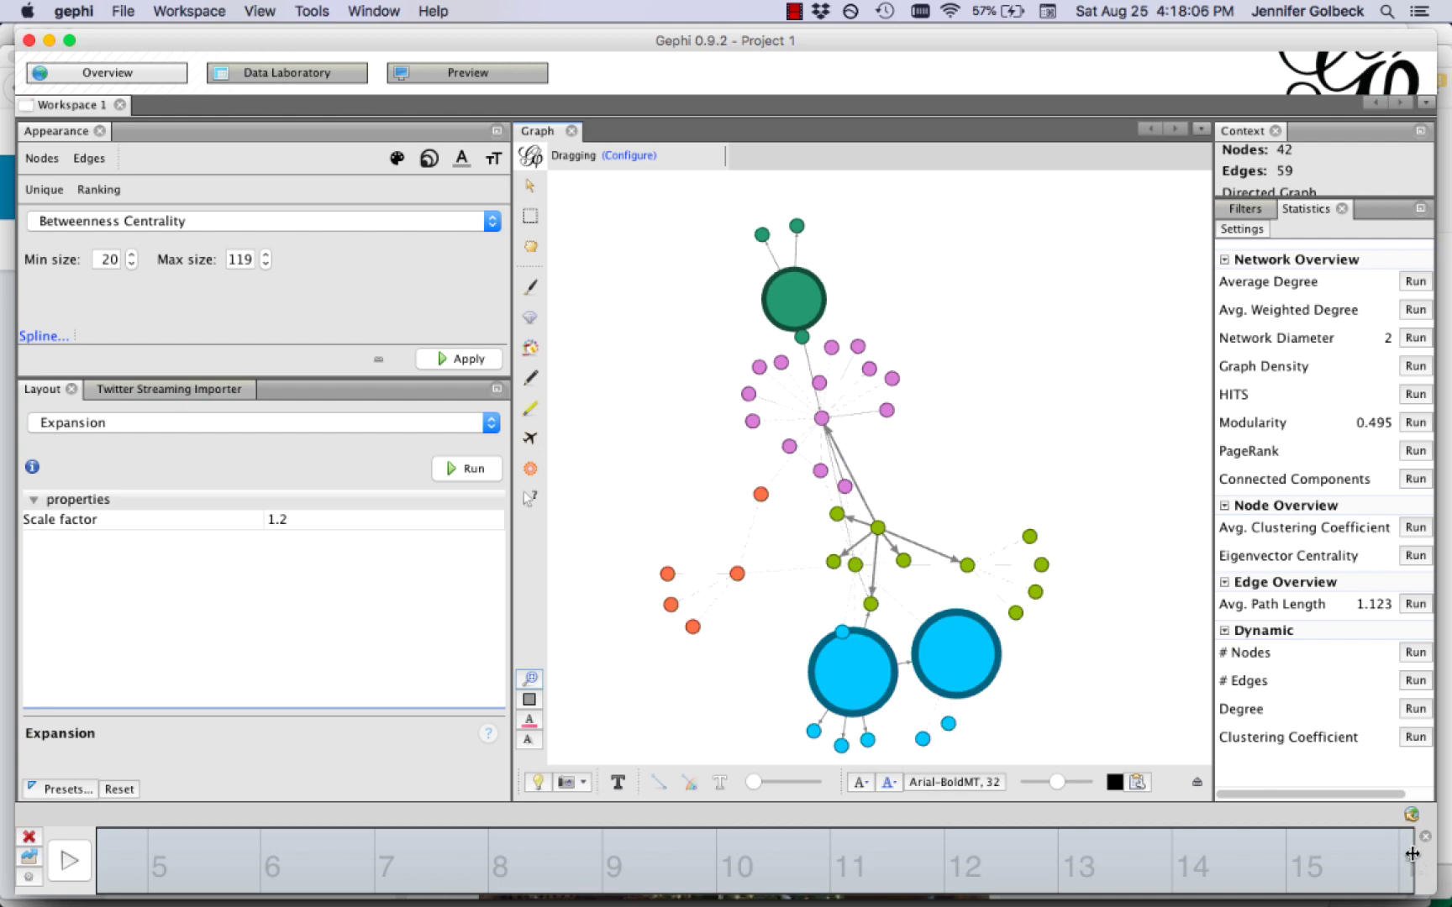
{"action": "mouse_move", "coordinate": [1412, 854]}
{"action": "left_click_drag", "start_coordinate": [1412, 854], "coordinate": [141, 865]}
Play the timeline animation of the network's growth, then re-enable the timeline.
{"action": "left_click", "coordinate": [67, 862]}
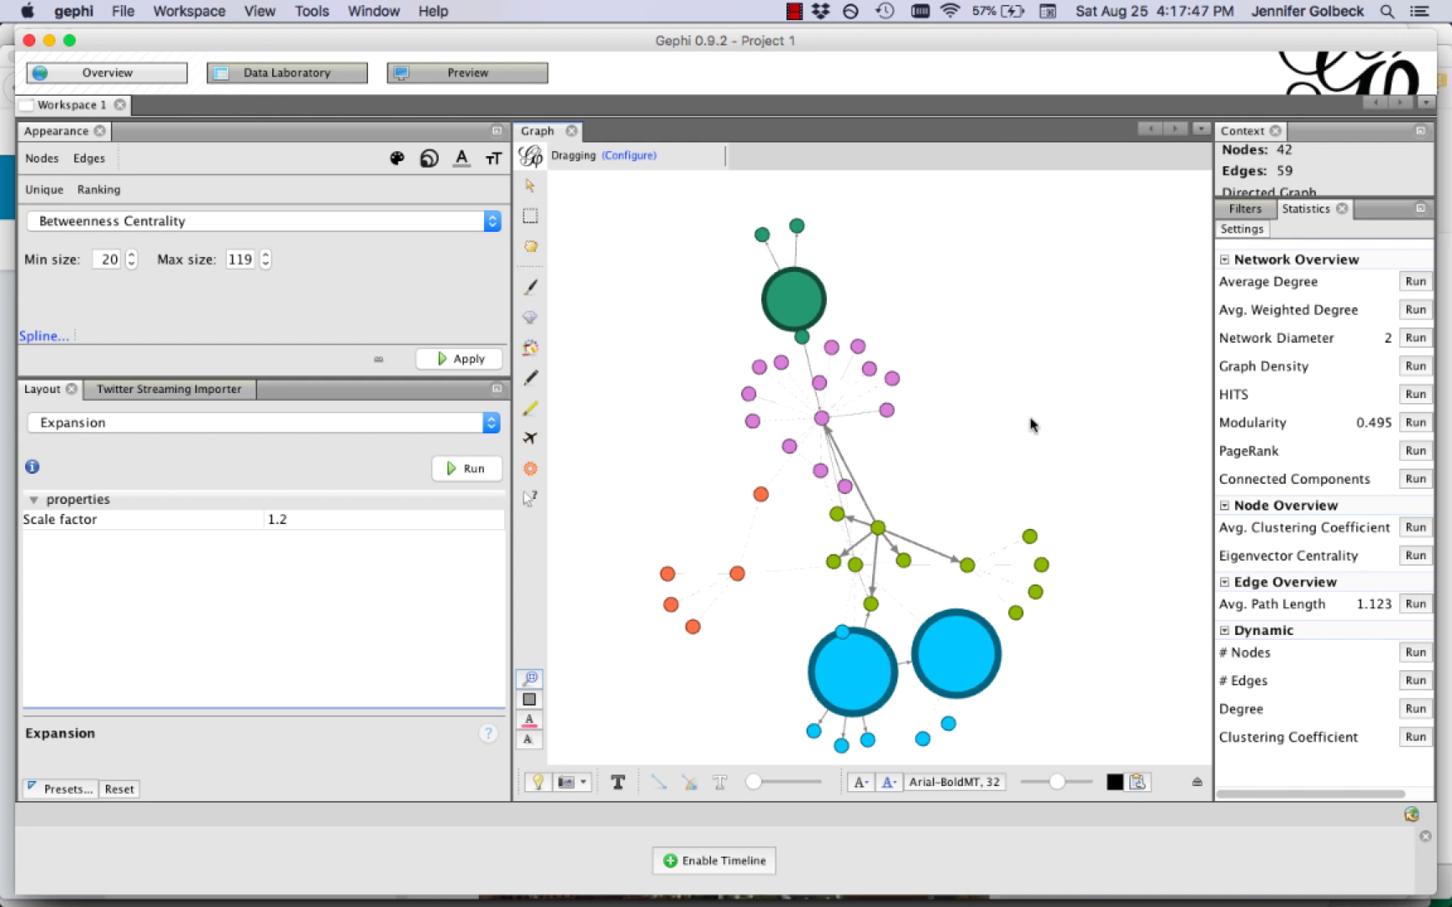
{"action": "left_click", "coordinate": [744, 865]}
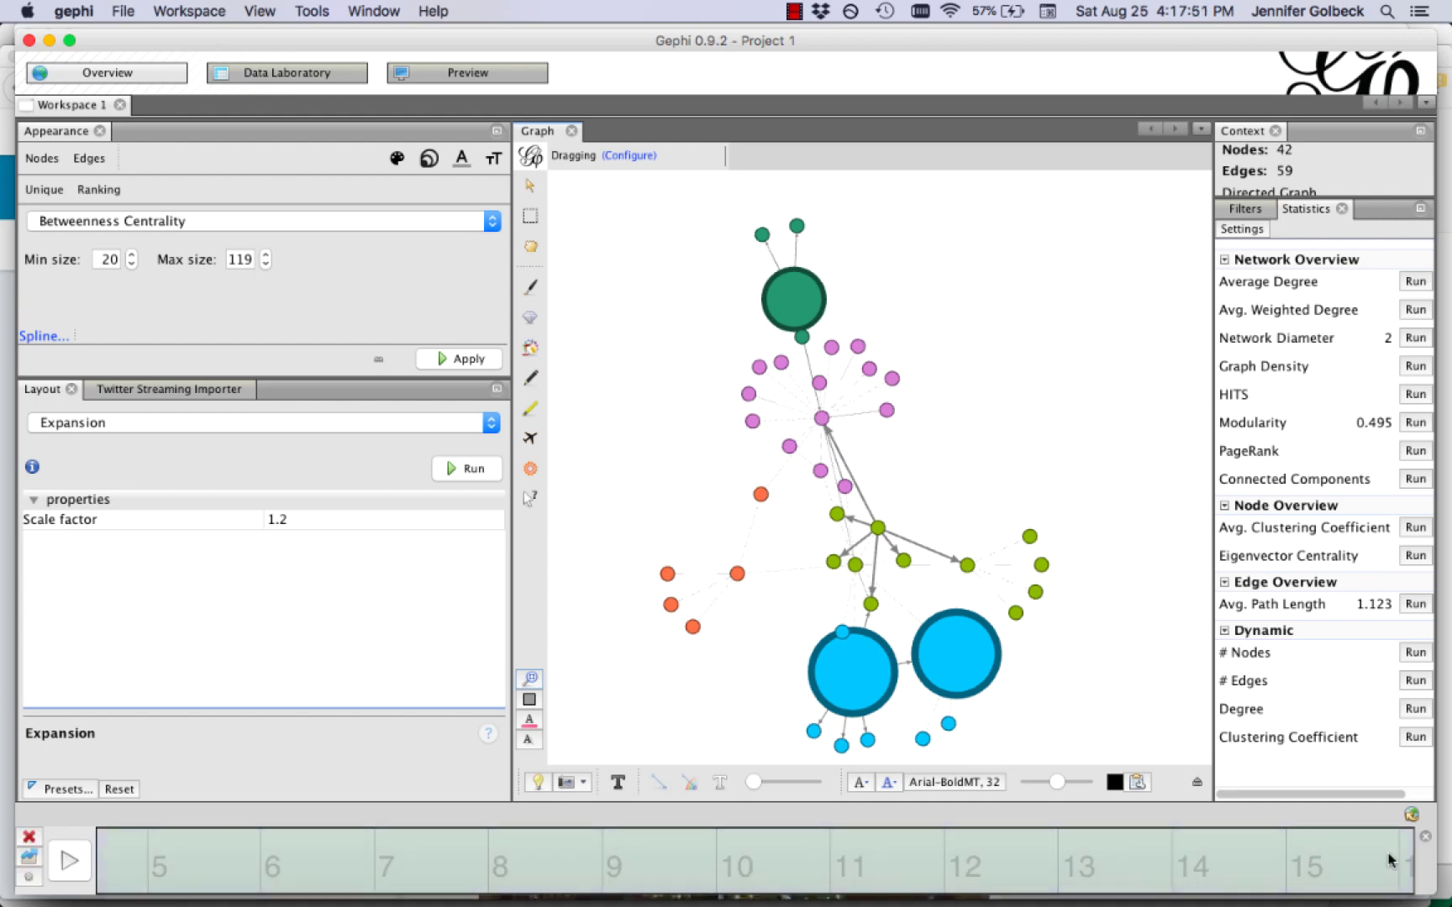